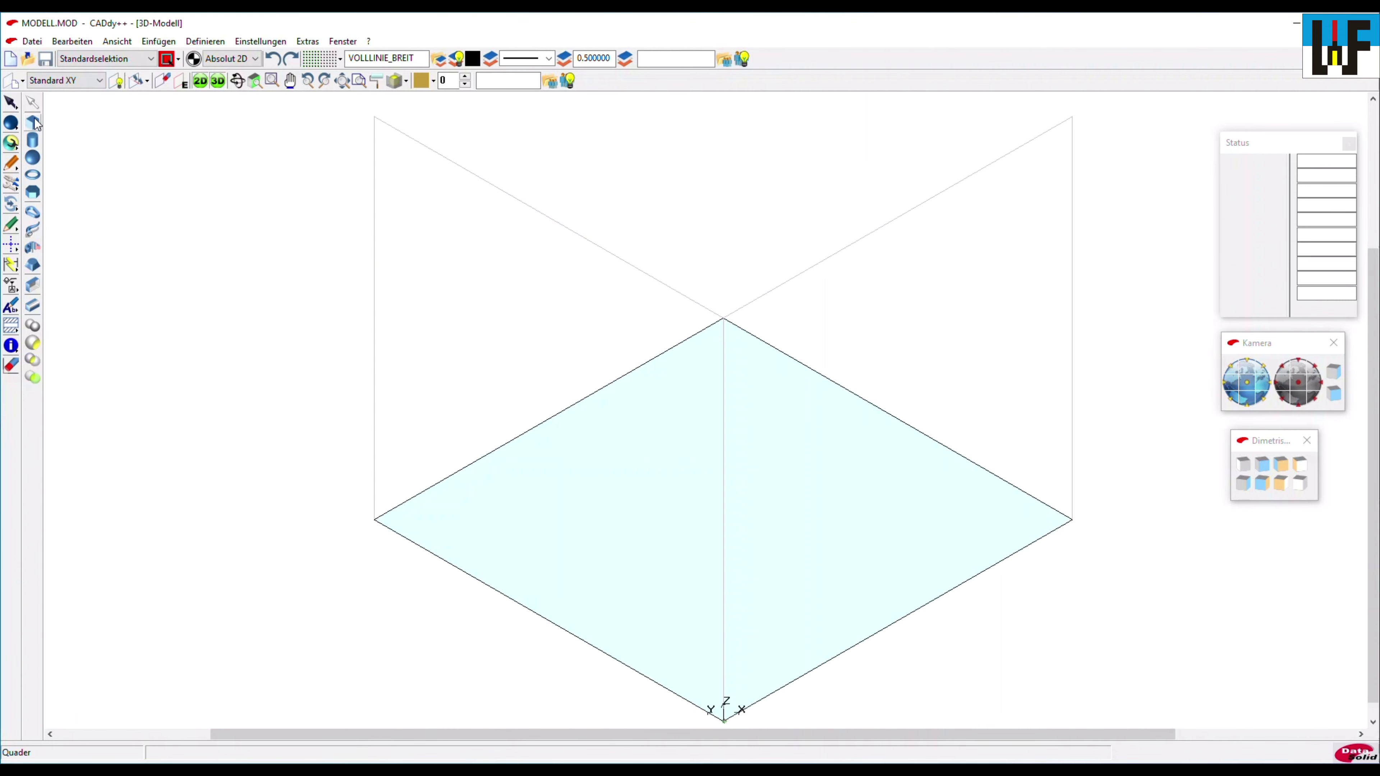
# Draw a box on the Standard XY construction plane
pyautogui.click(34, 123)
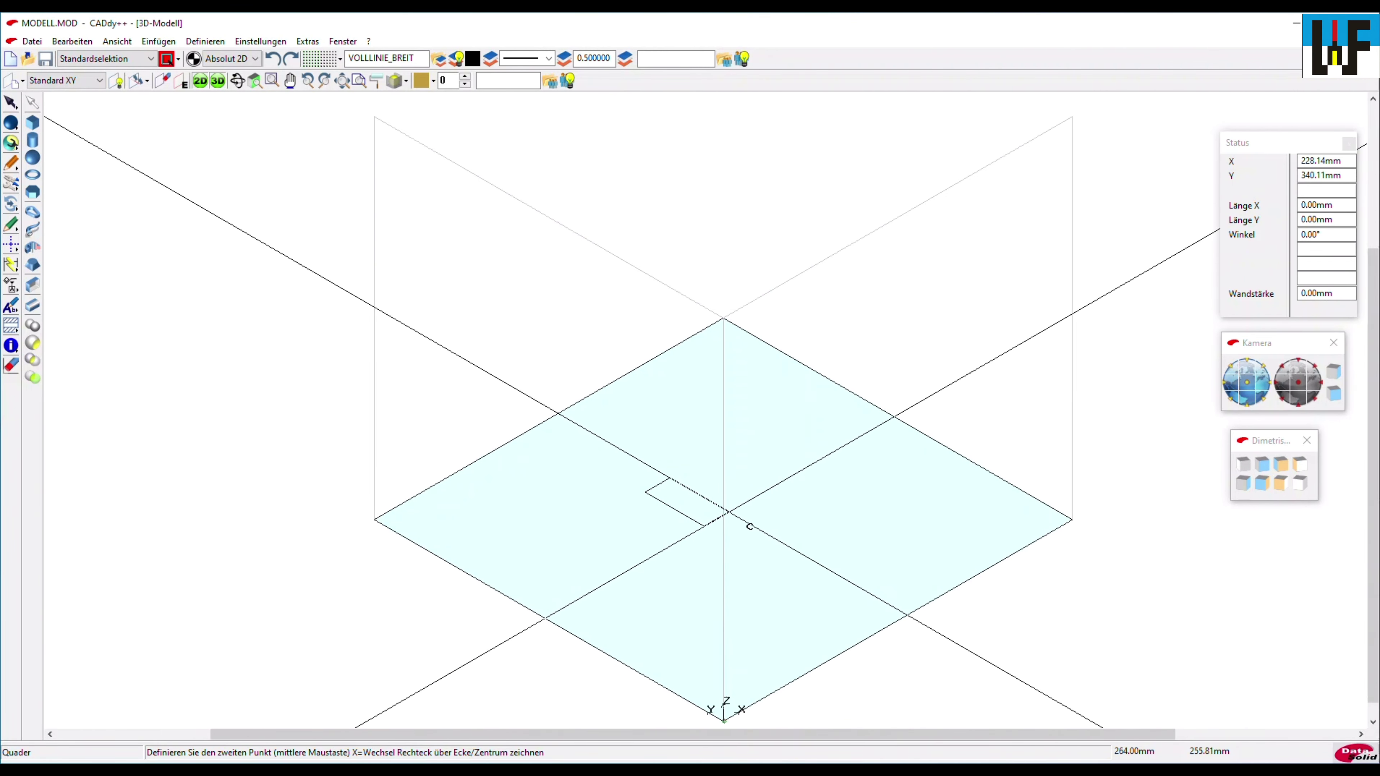
pyautogui.click(752, 511)
pyautogui.middleClick(750, 480)
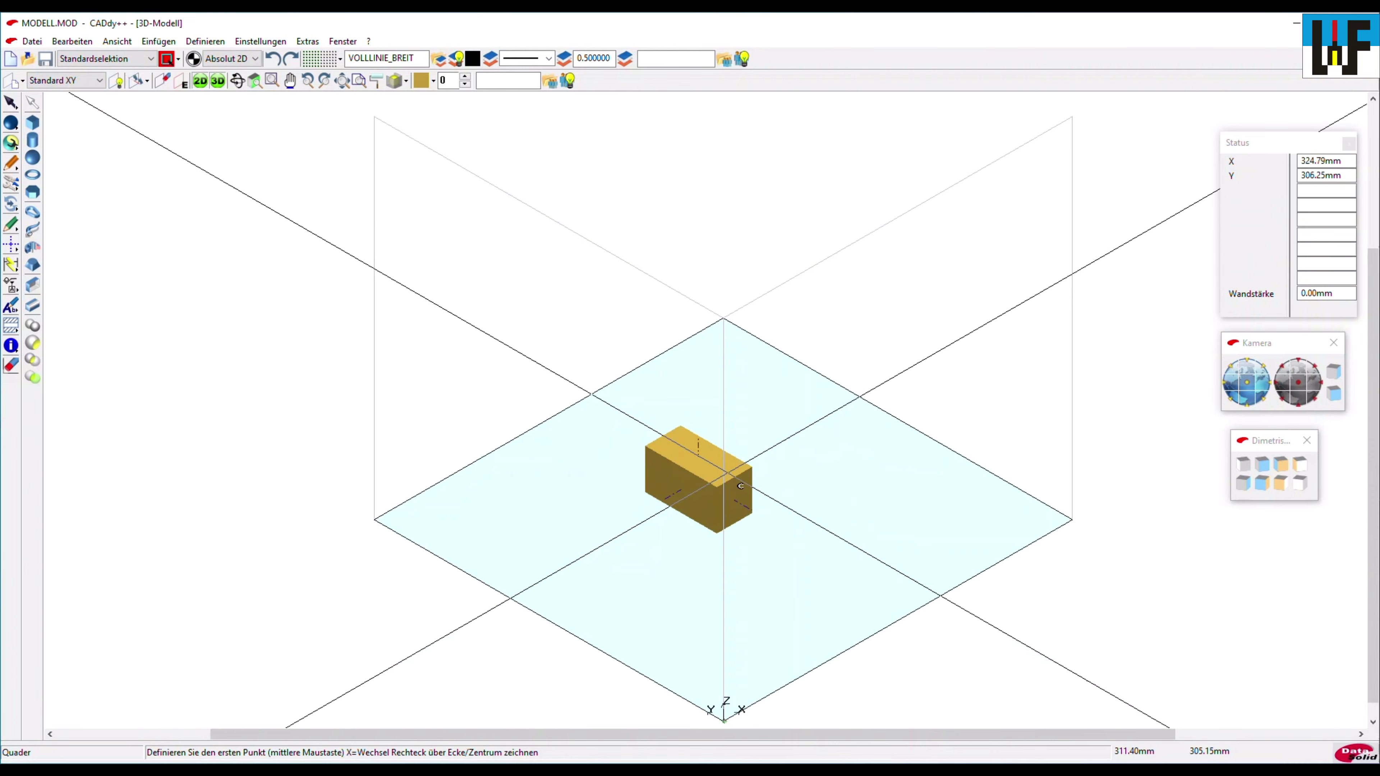
# Switch to the Standard YZ plane and draw a second box on it
pyautogui.click(129, 84)
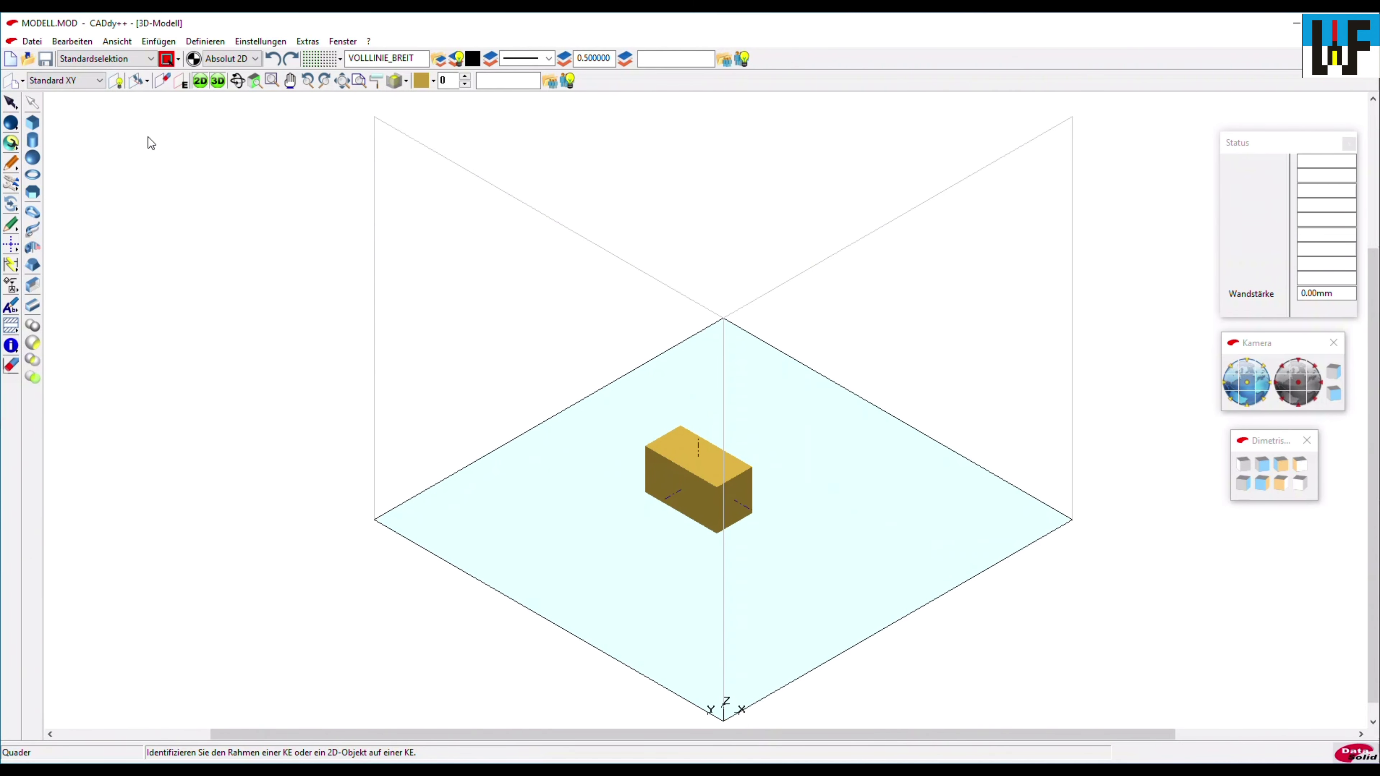
pyautogui.click(369, 300)
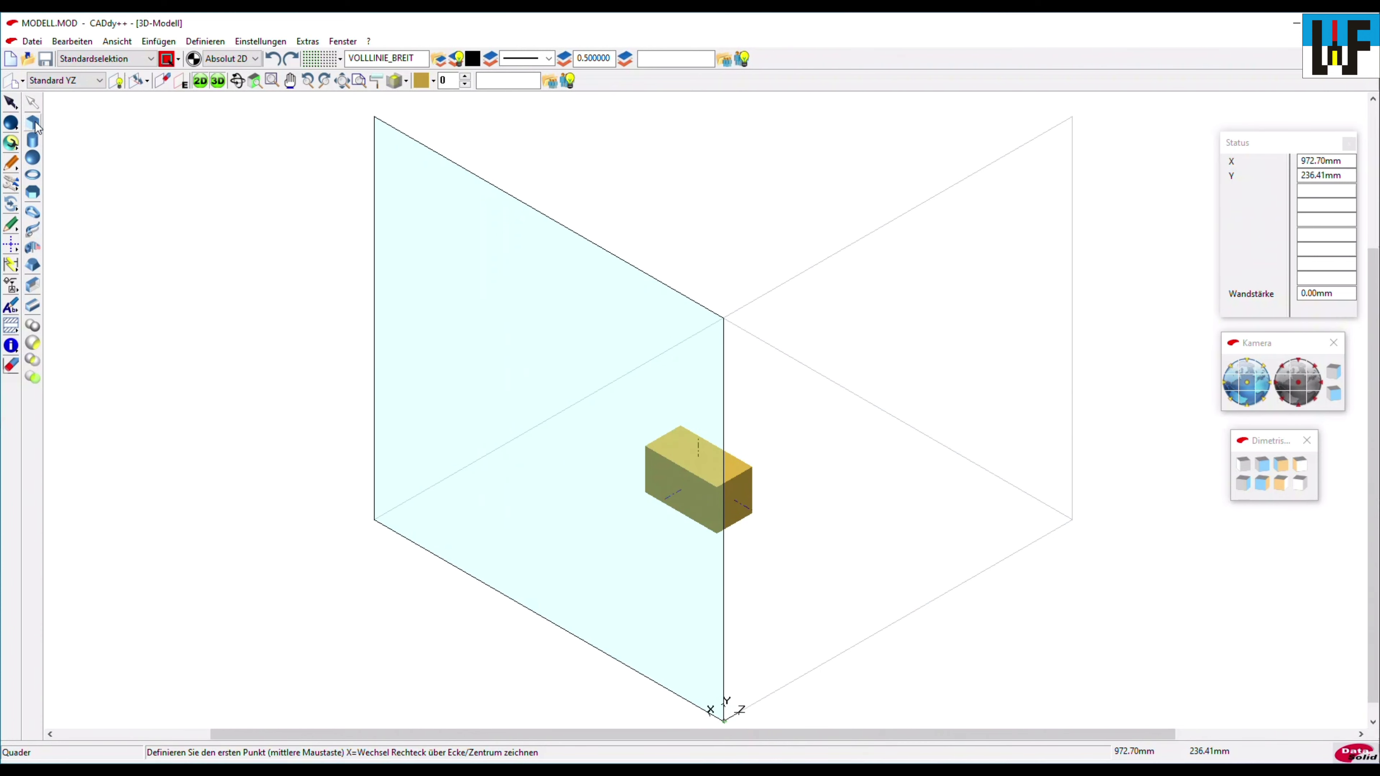
pyautogui.middleClick(444, 272)
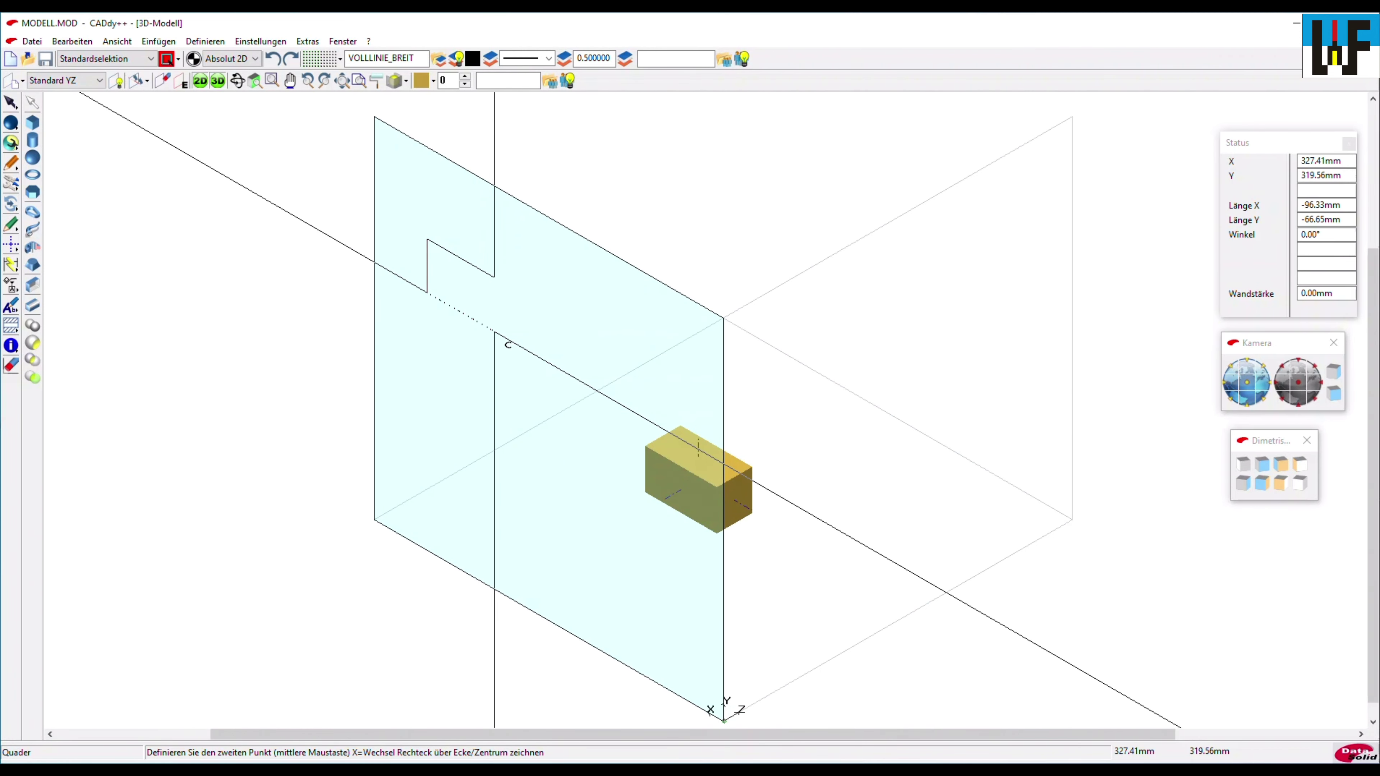
pyautogui.middleClick(492, 326)
pyautogui.middleClick(562, 304)
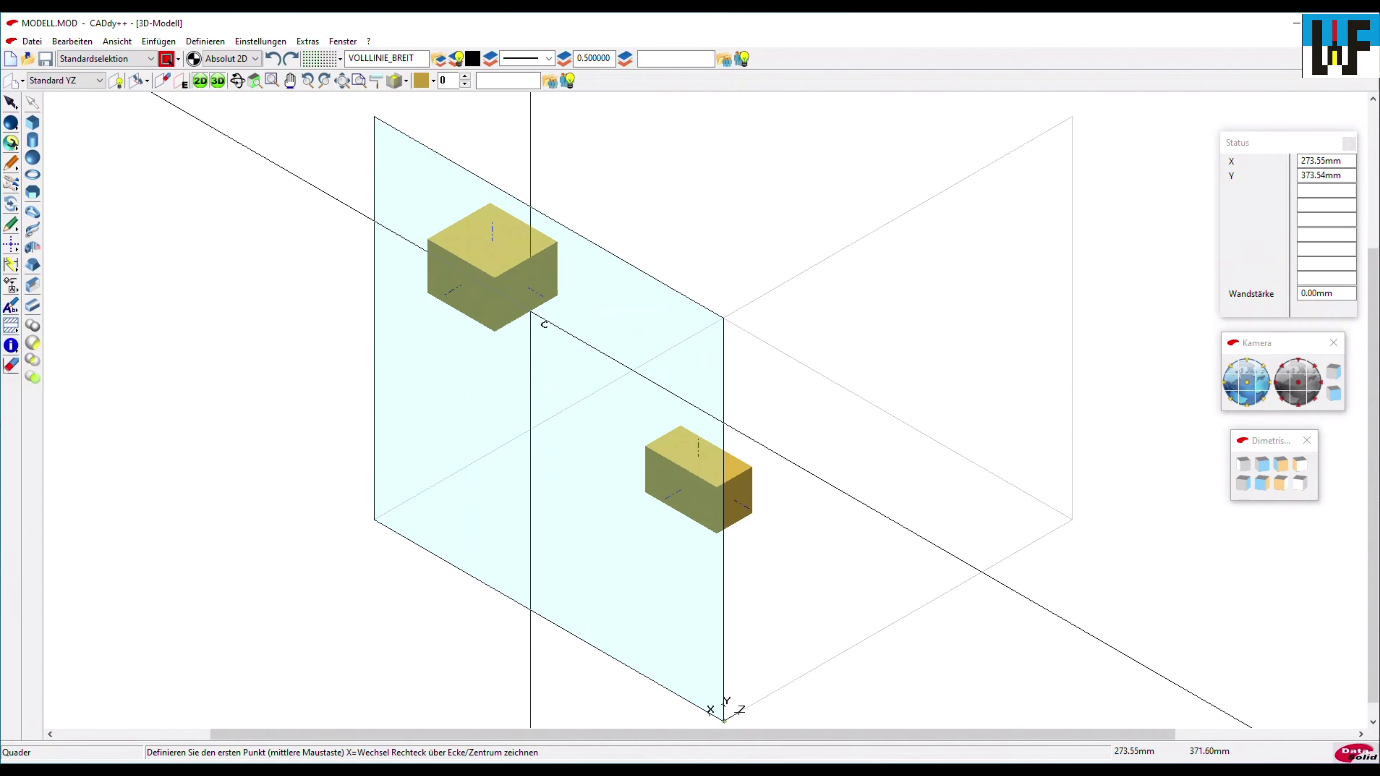
# Switch to the Standard XZ plane and draw a third box on it
pyautogui.click(118, 80)
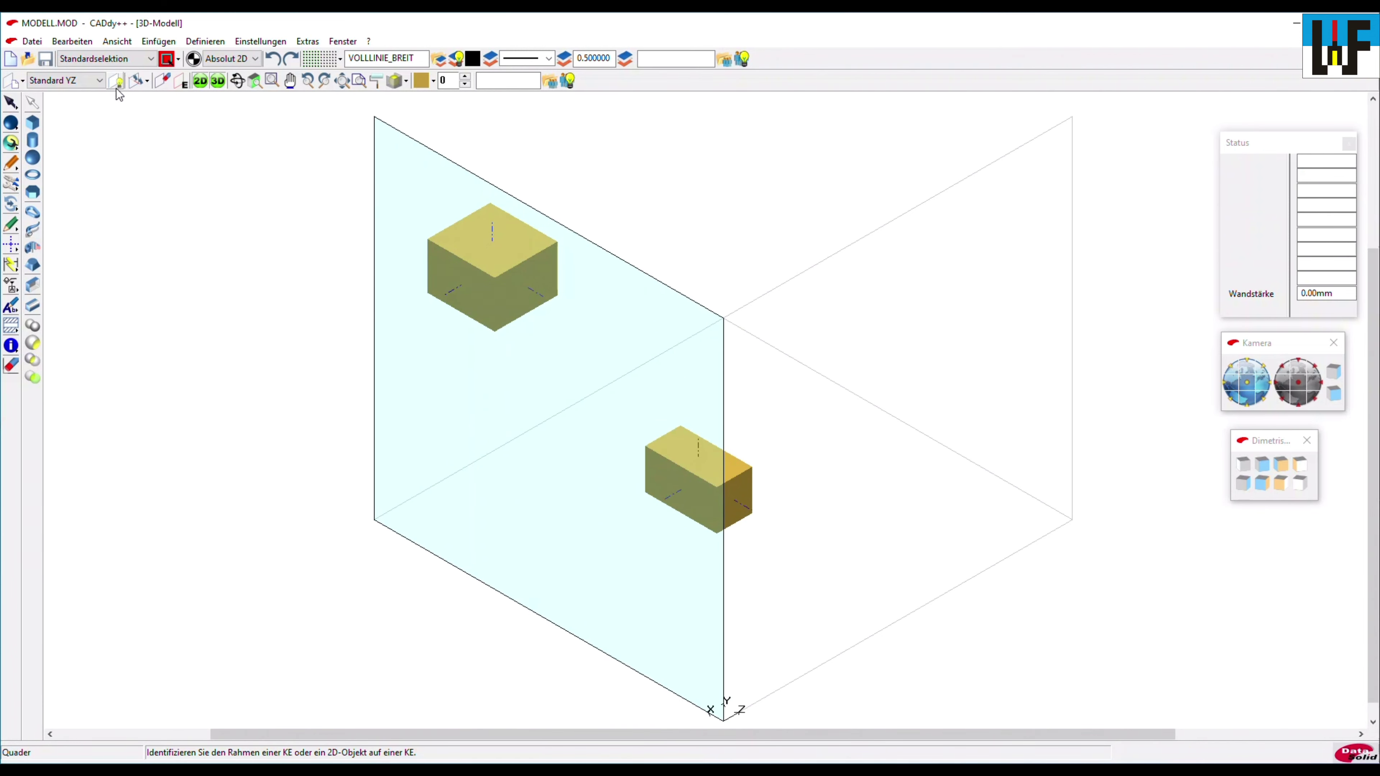
pyautogui.click(850, 244)
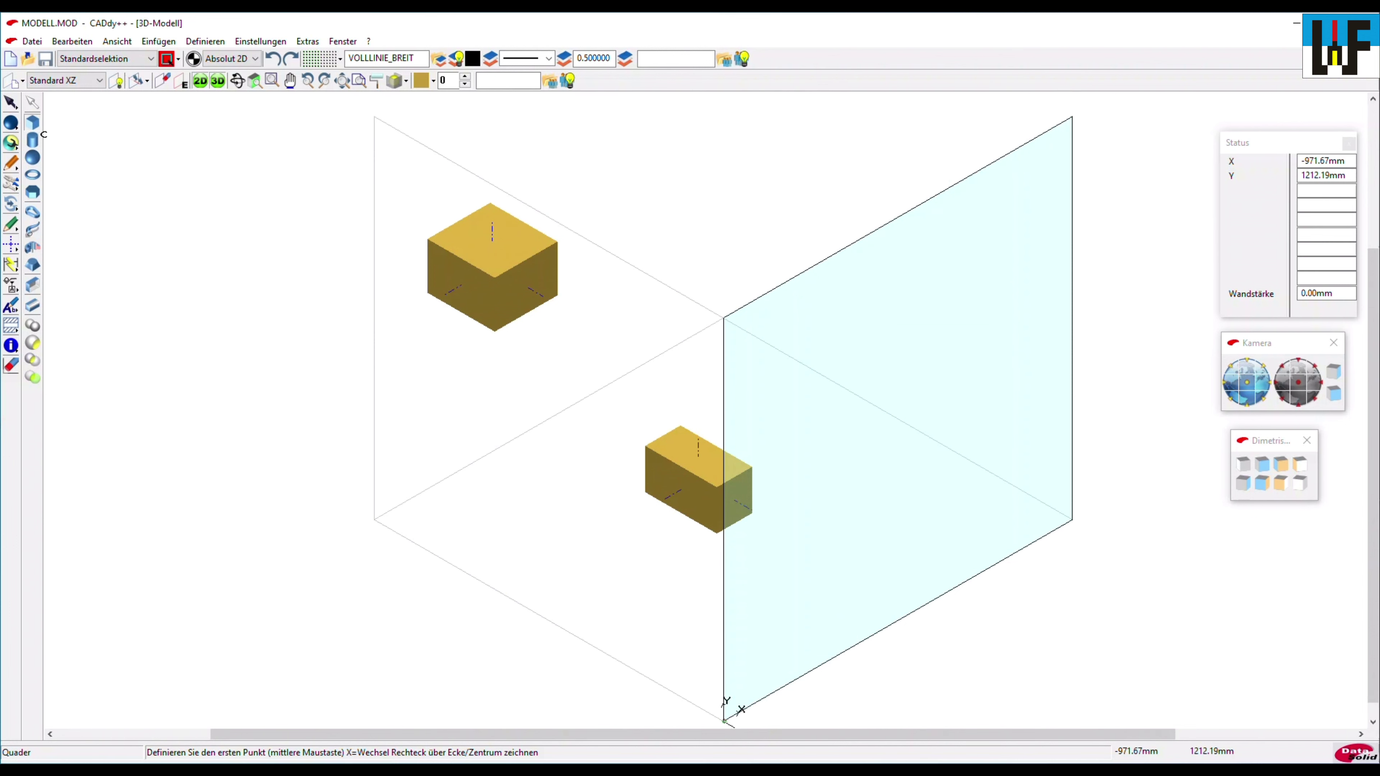
pyautogui.middleClick(891, 294)
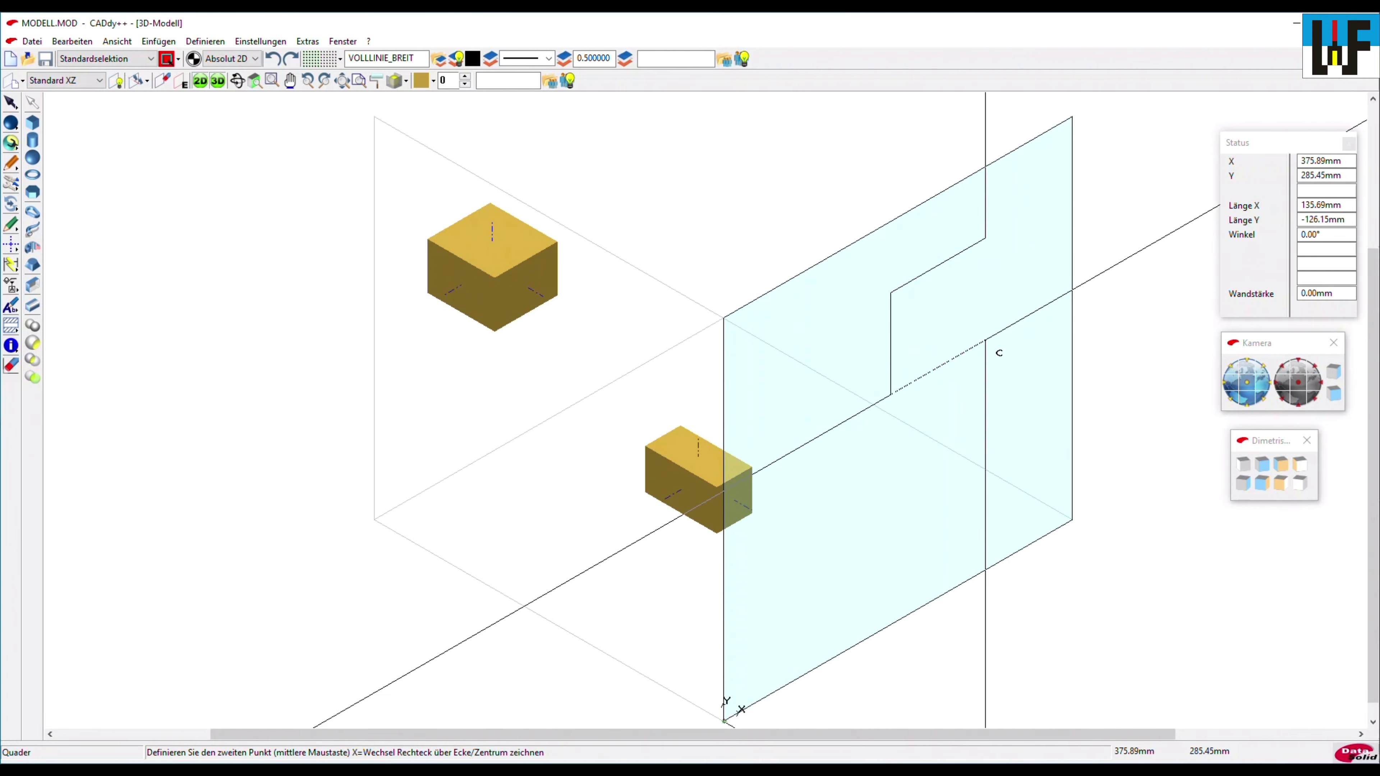
pyautogui.middleClick(986, 340)
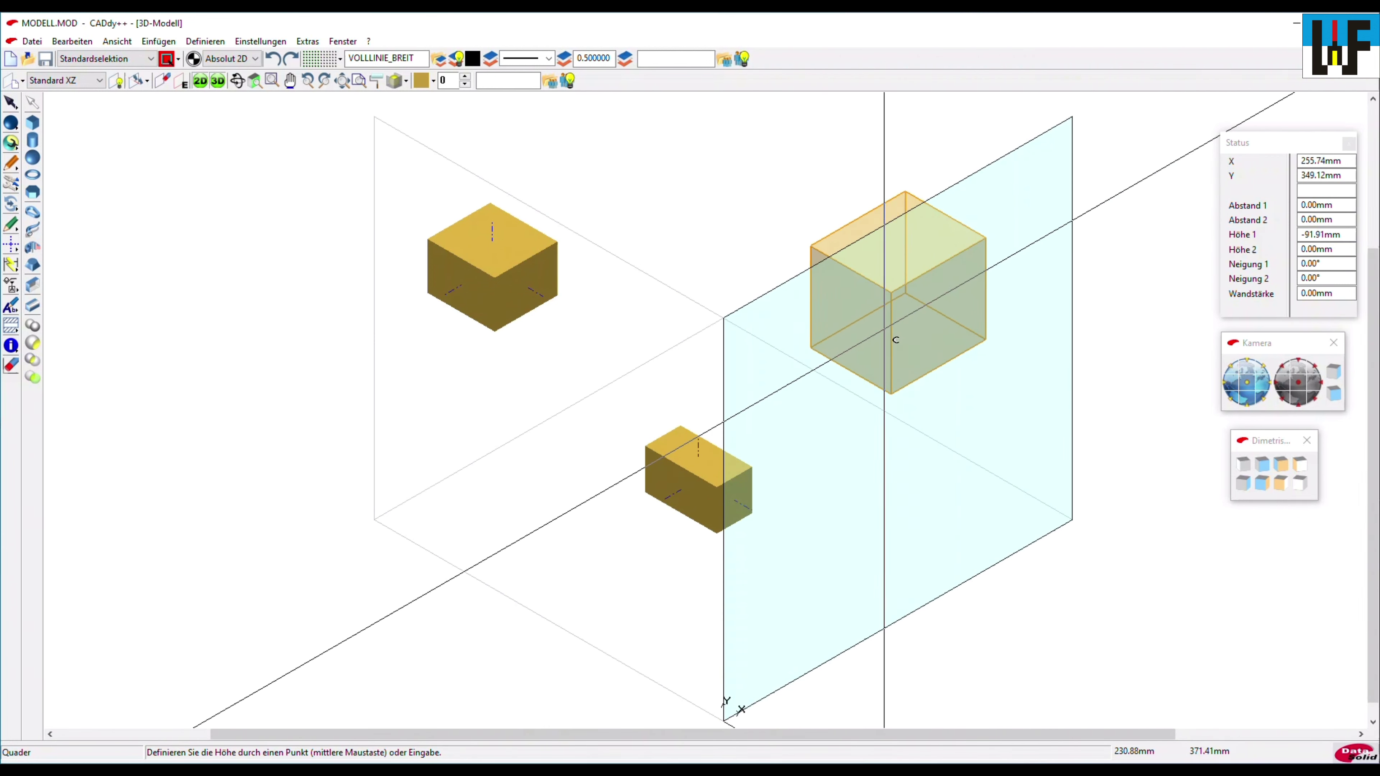
pyautogui.middleClick(863, 327)
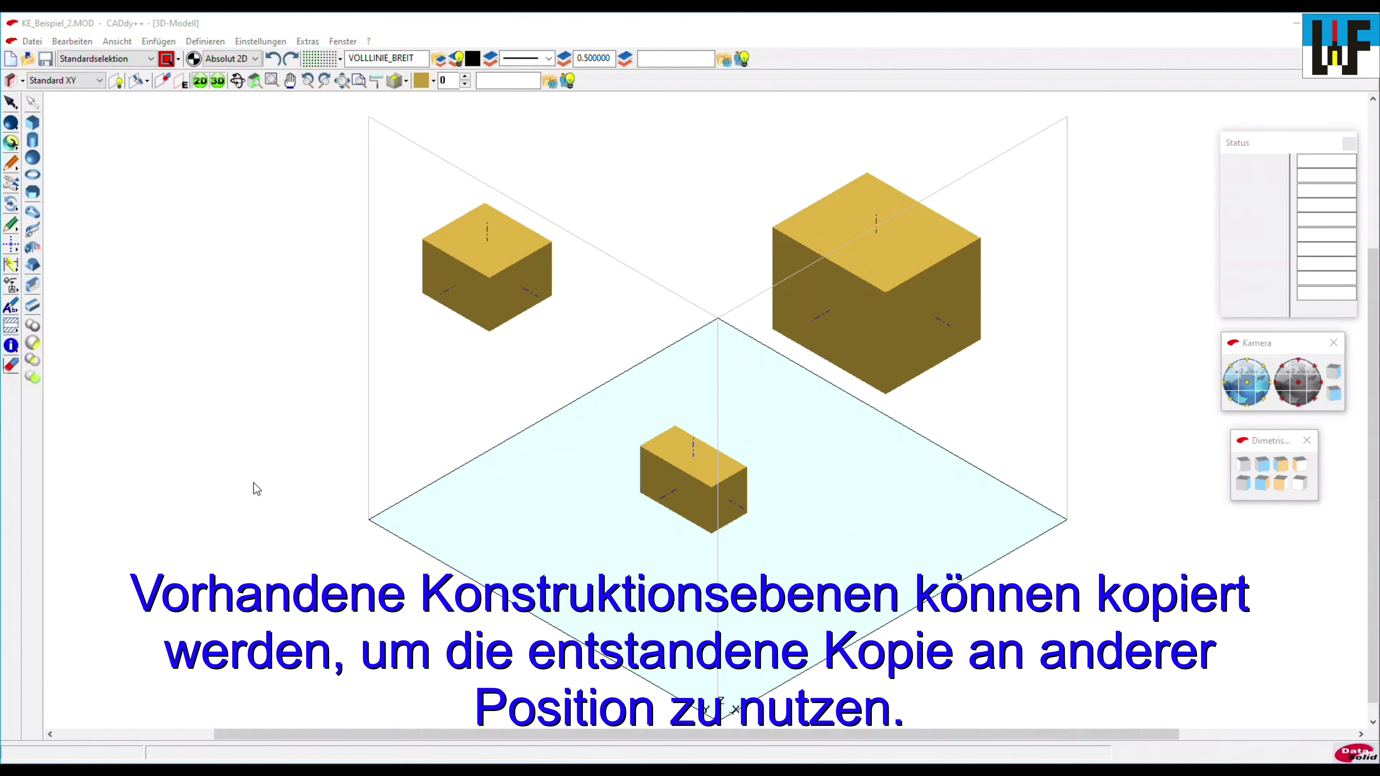
# Define construction plane St-KE by picking the XY plane's frame with Fläche/Kante/Achse
pyautogui.click(23, 81)
pyautogui.click(34, 127)
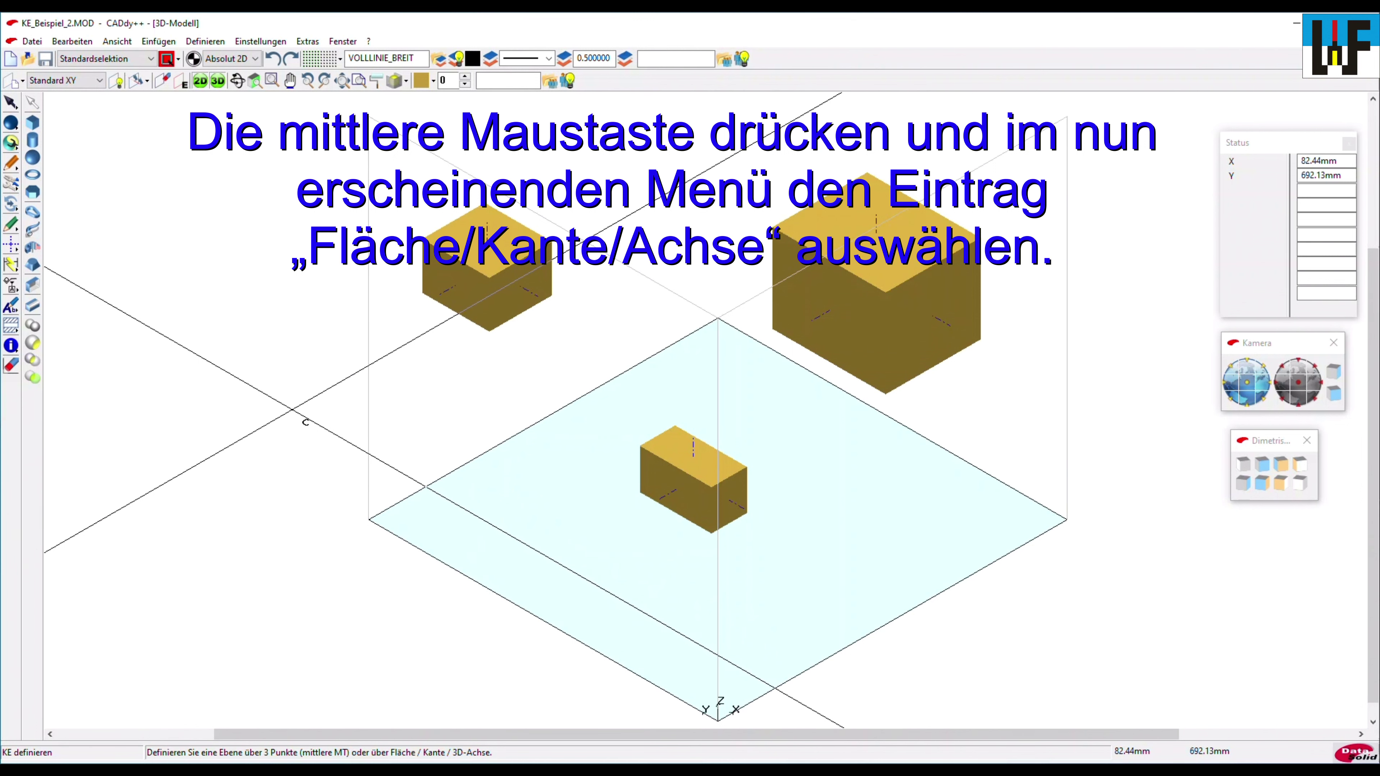
pyautogui.middleClick(294, 411)
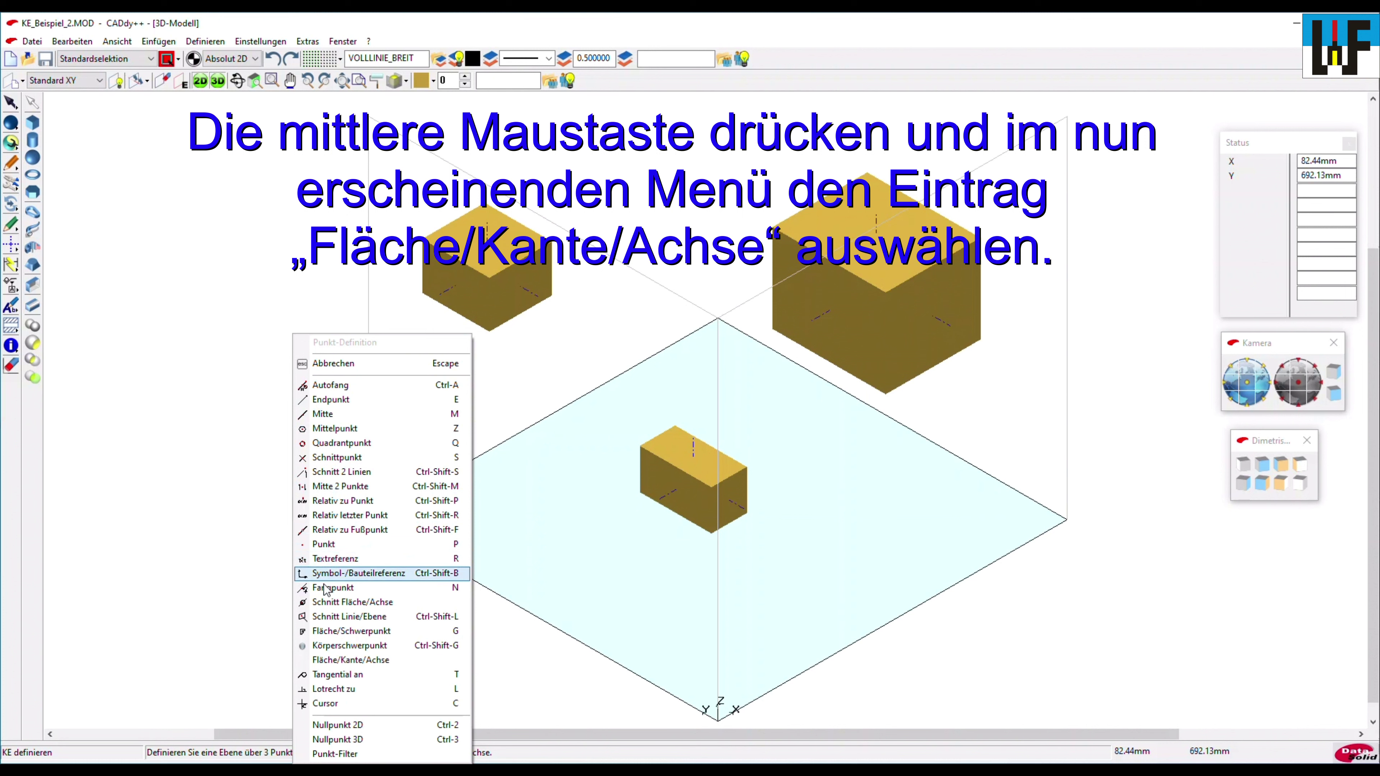
pyautogui.click(337, 660)
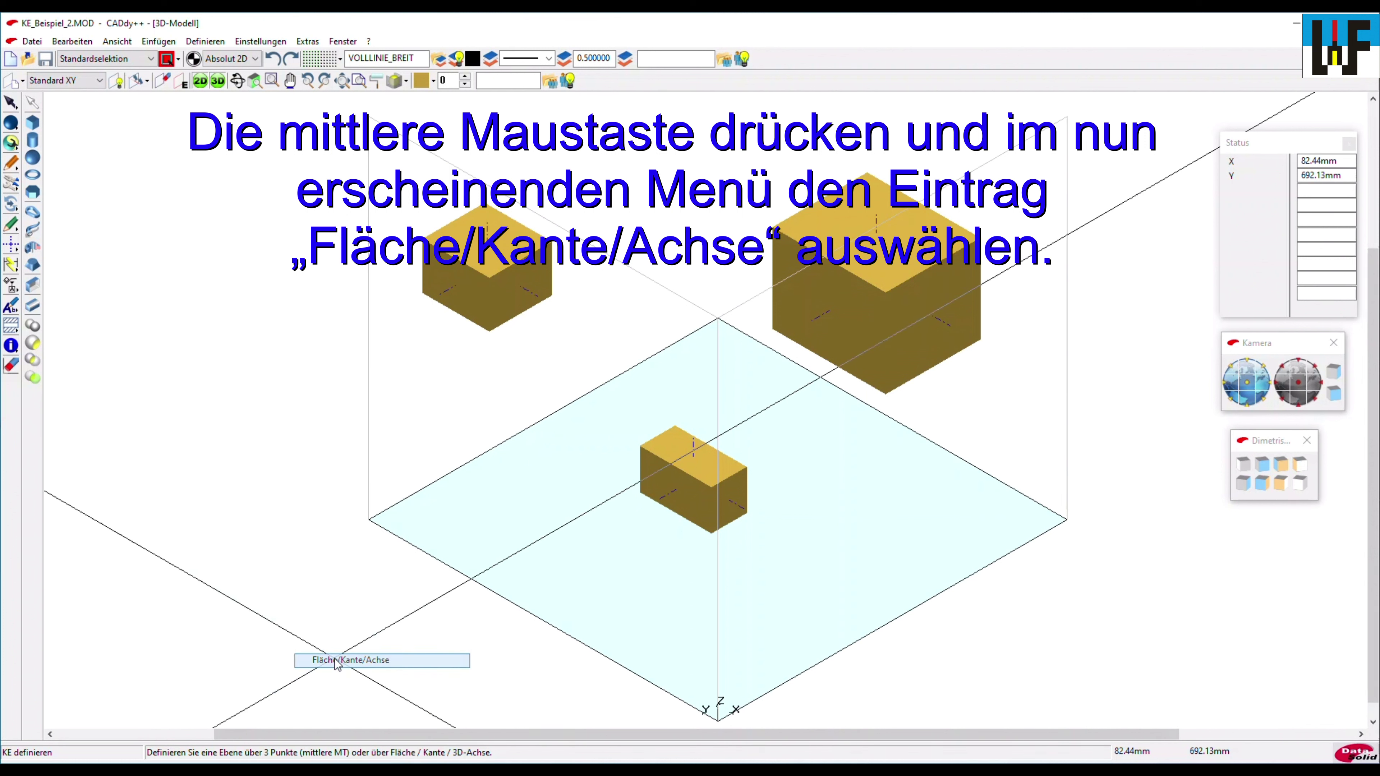
pyautogui.click(429, 559)
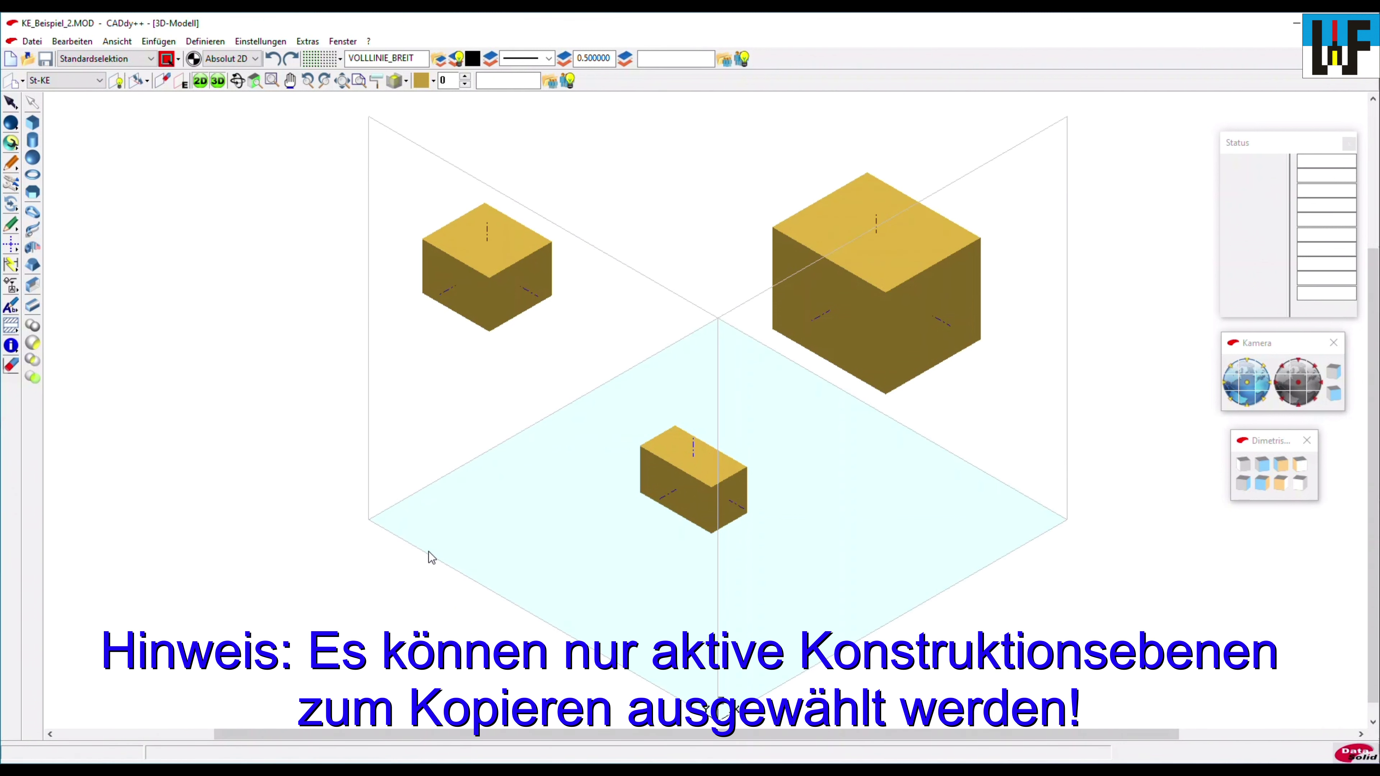
# Try shifting the copied plane along Z, cancel, and undo the failed move
pyautogui.click(137, 83)
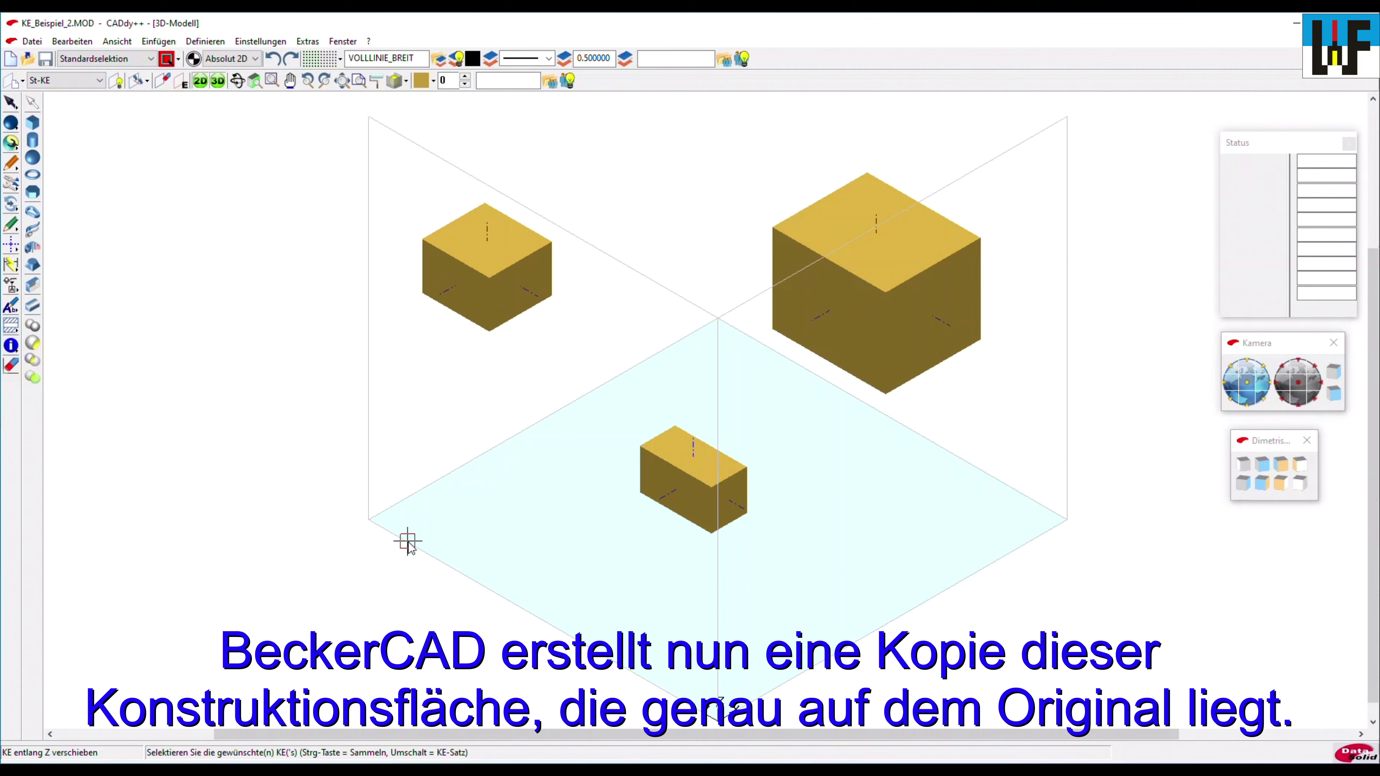
pyautogui.click(407, 541)
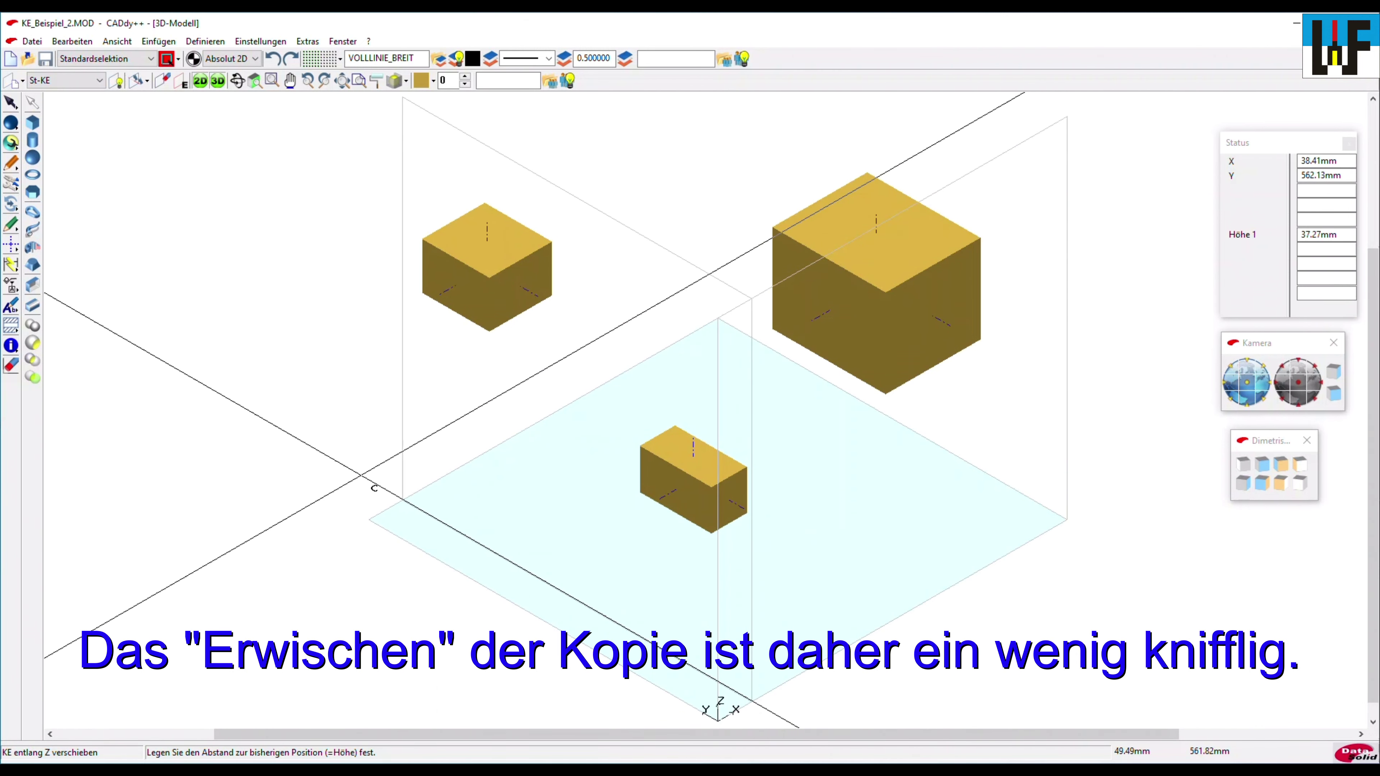
pyautogui.click(374, 488)
pyautogui.press('Escape')
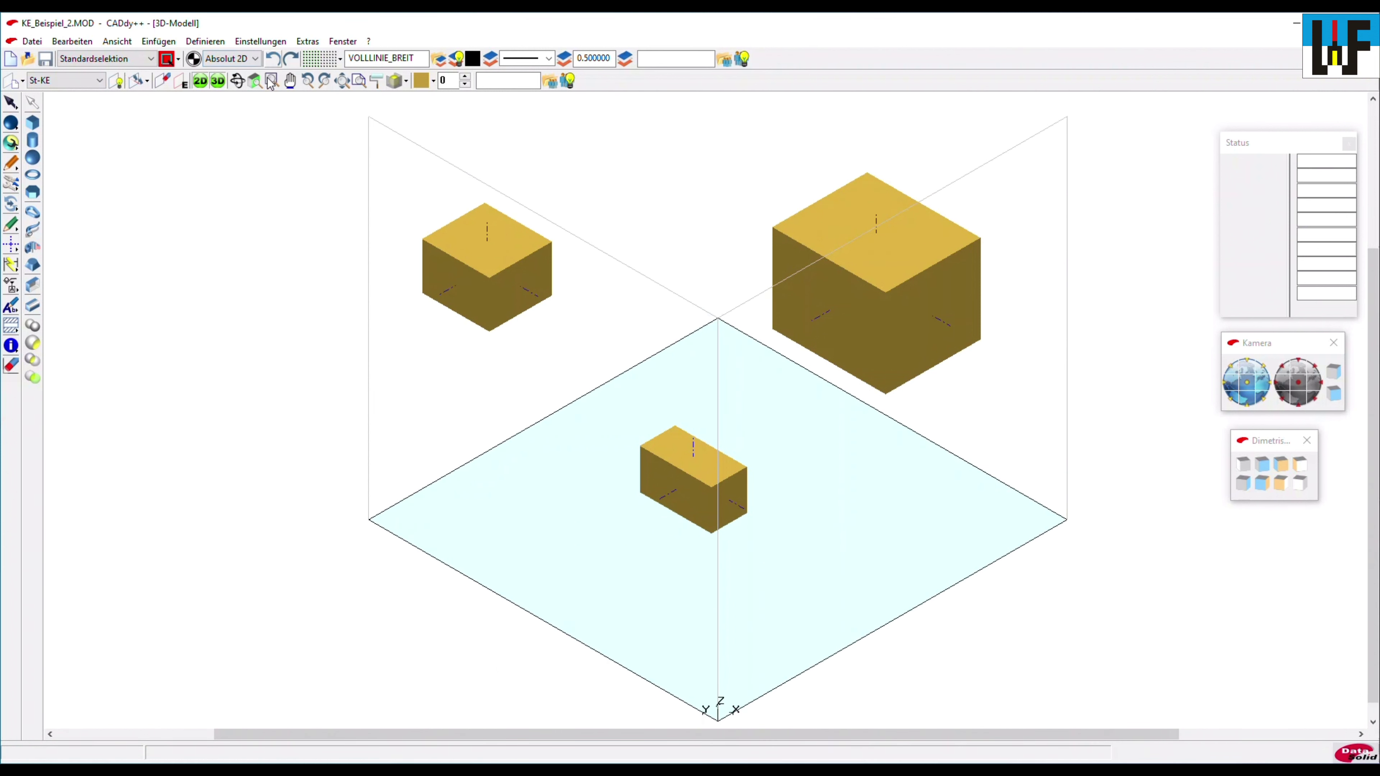
pyautogui.moveTo(139, 80); pyautogui.dragTo(150, 112)
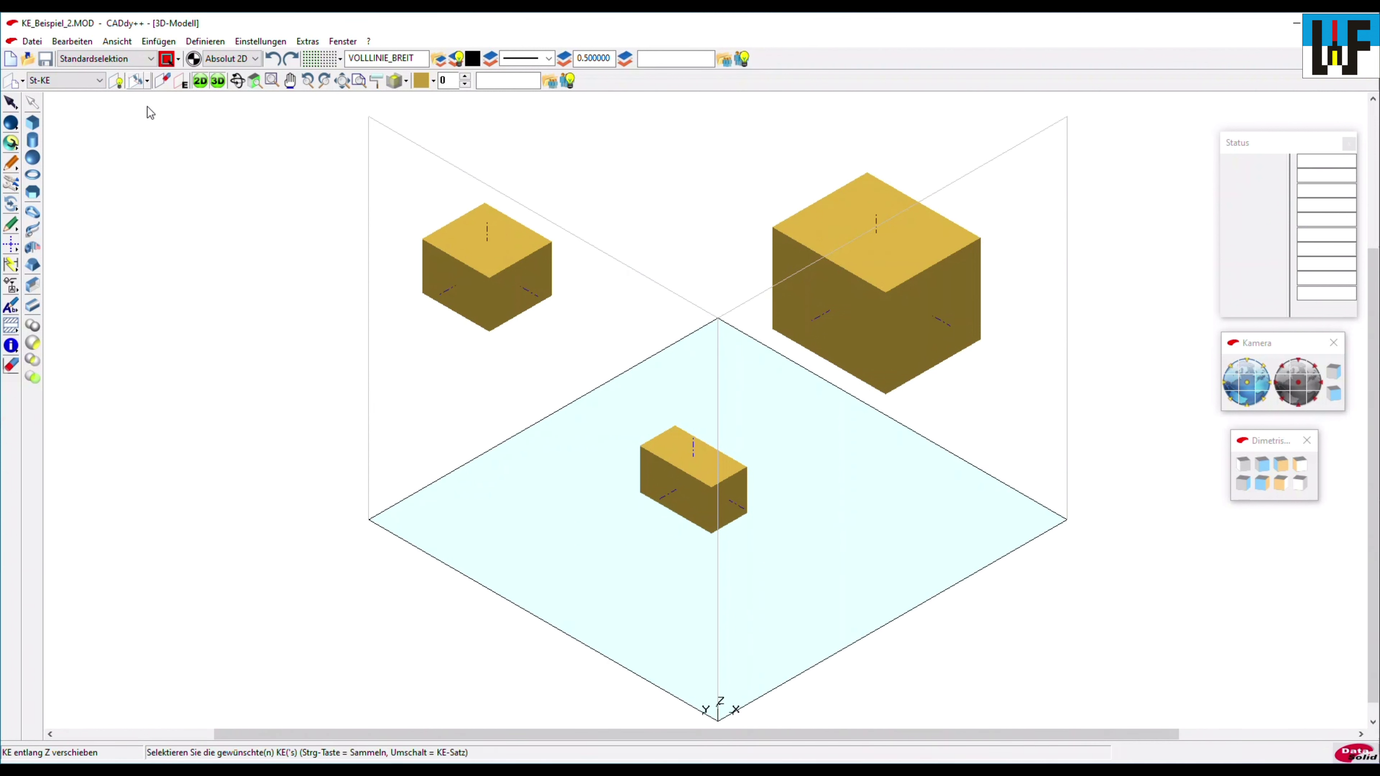
pyautogui.click(774, 687)
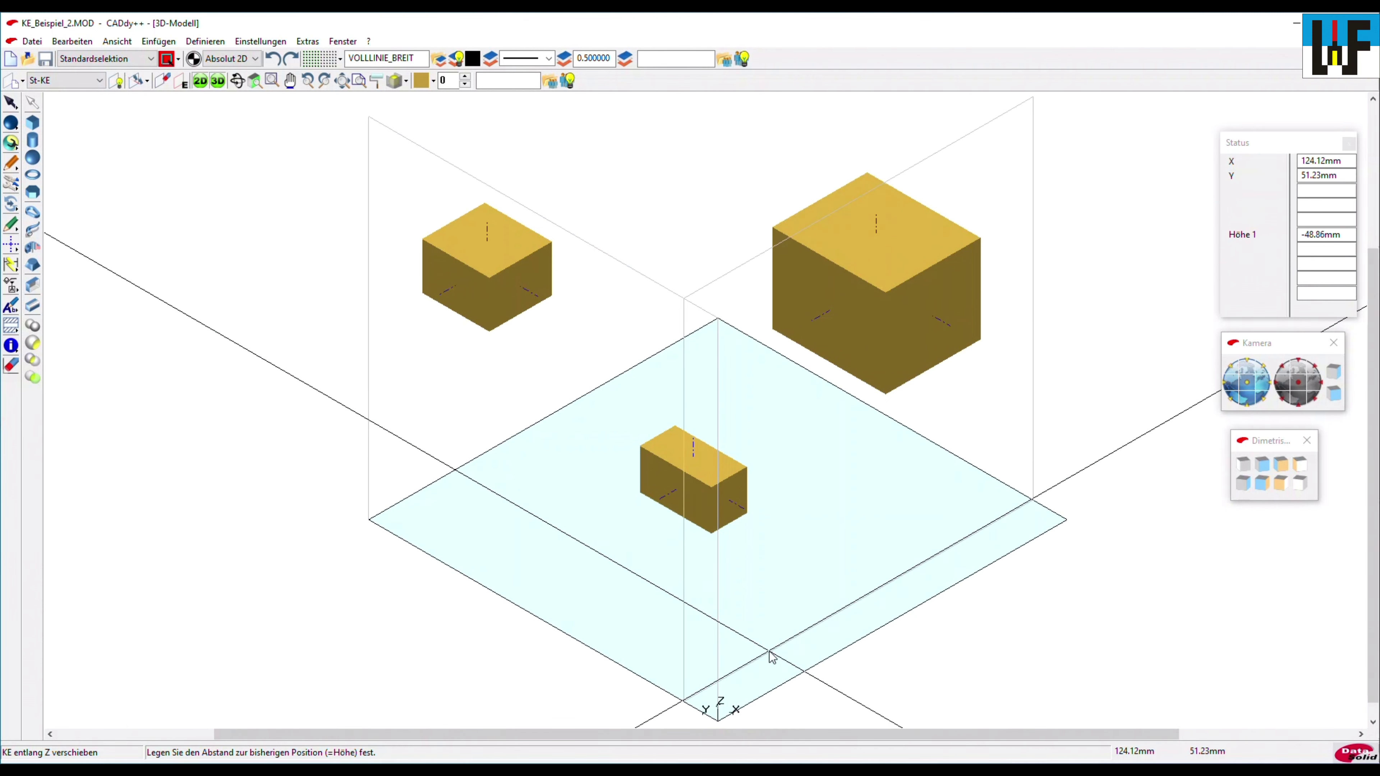
pyautogui.press('Escape')
pyautogui.click(273, 59)
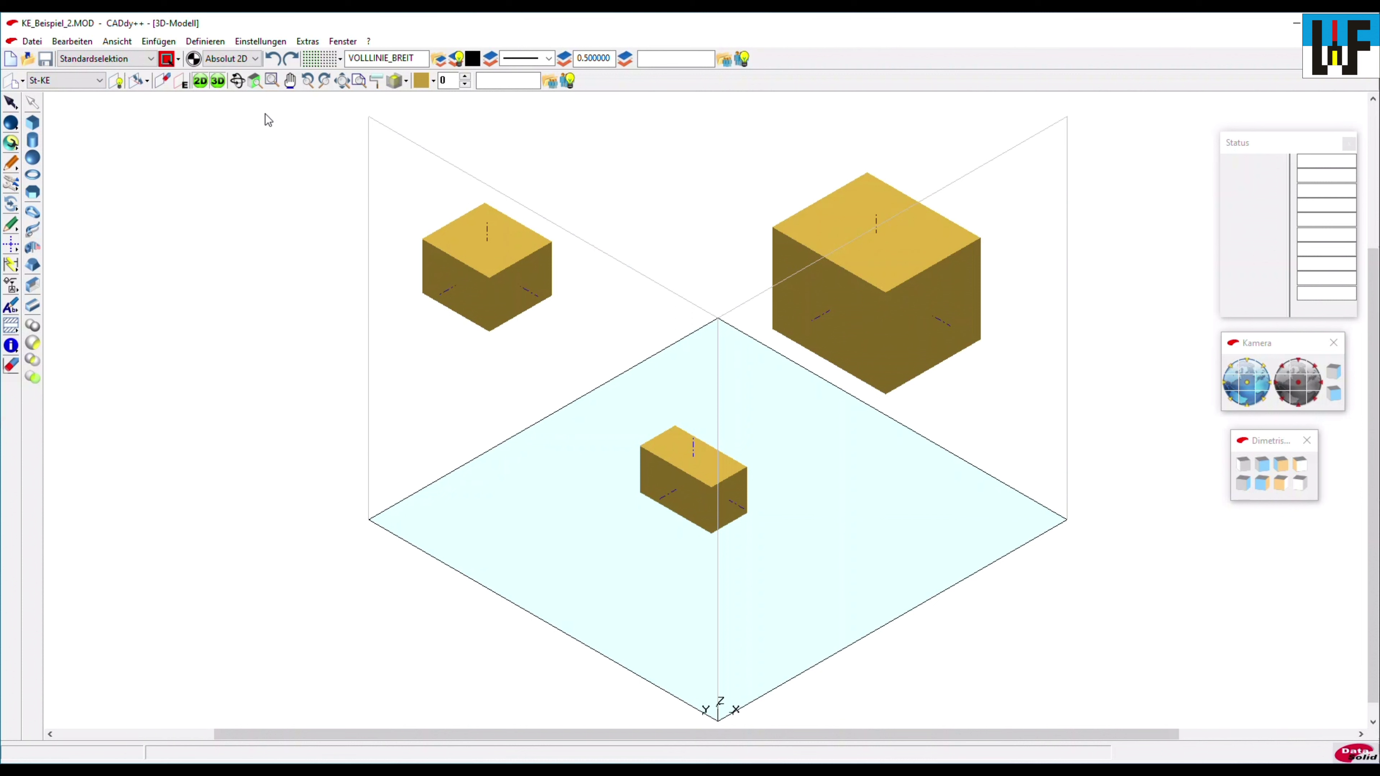
# Raise plane St-KE along Z to sit above the boxes
pyautogui.click(139, 80)
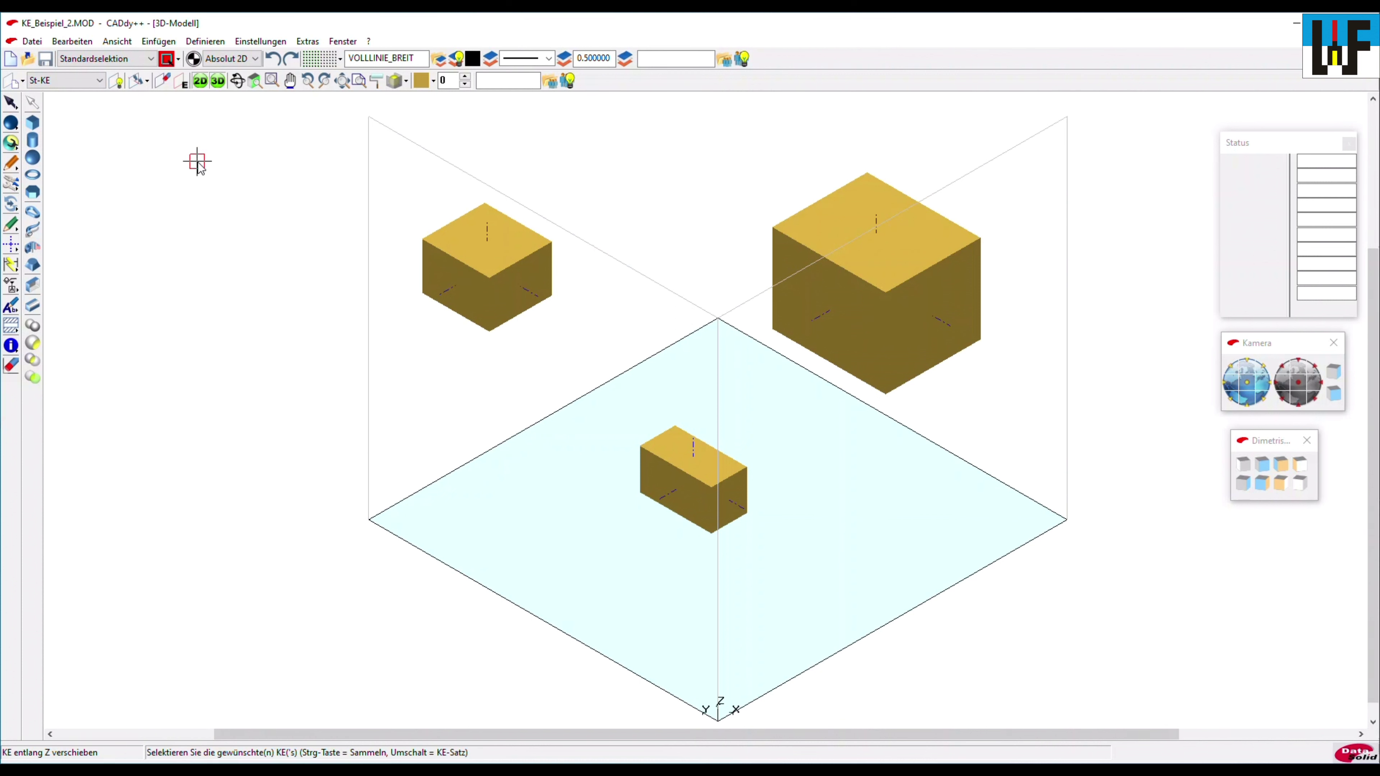
pyautogui.click(489, 451)
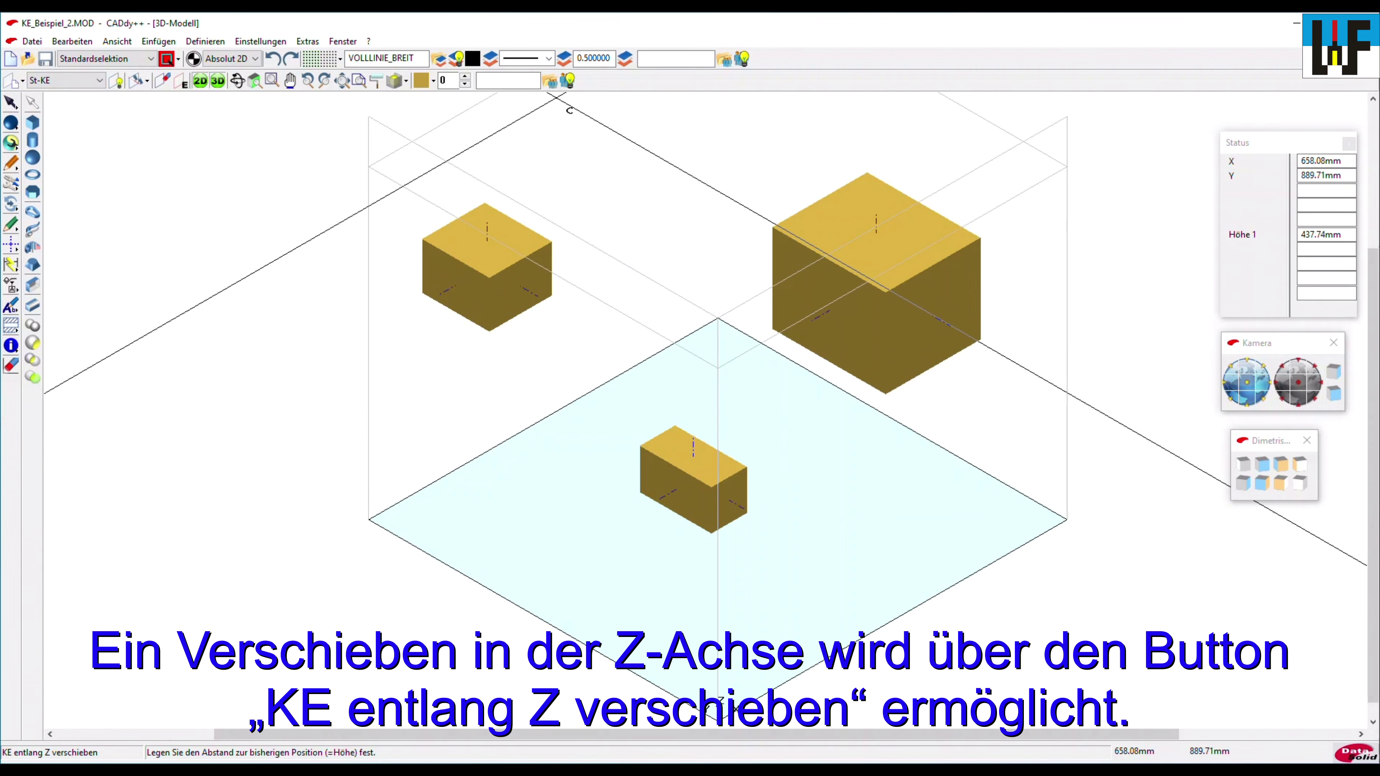
pyautogui.click(568, 106)
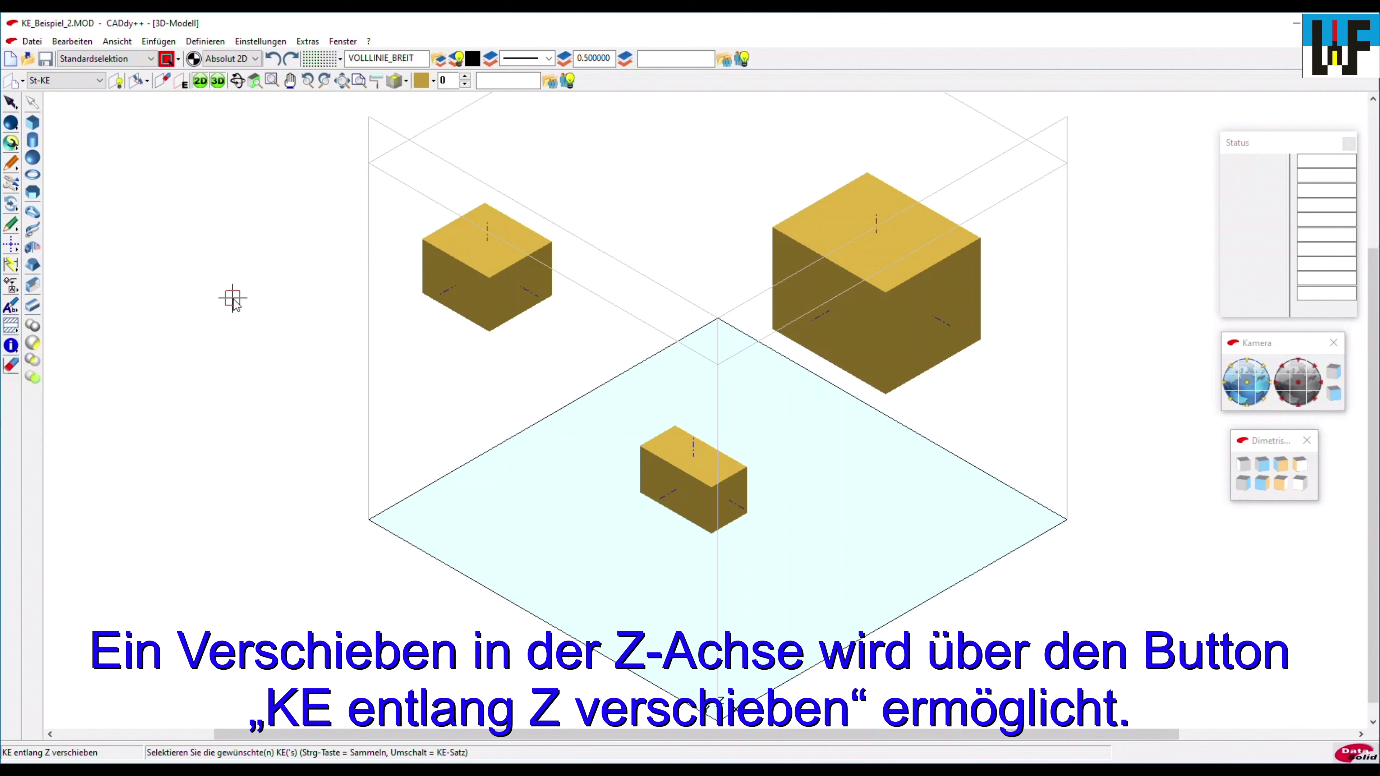
pyautogui.rightClick(230, 298)
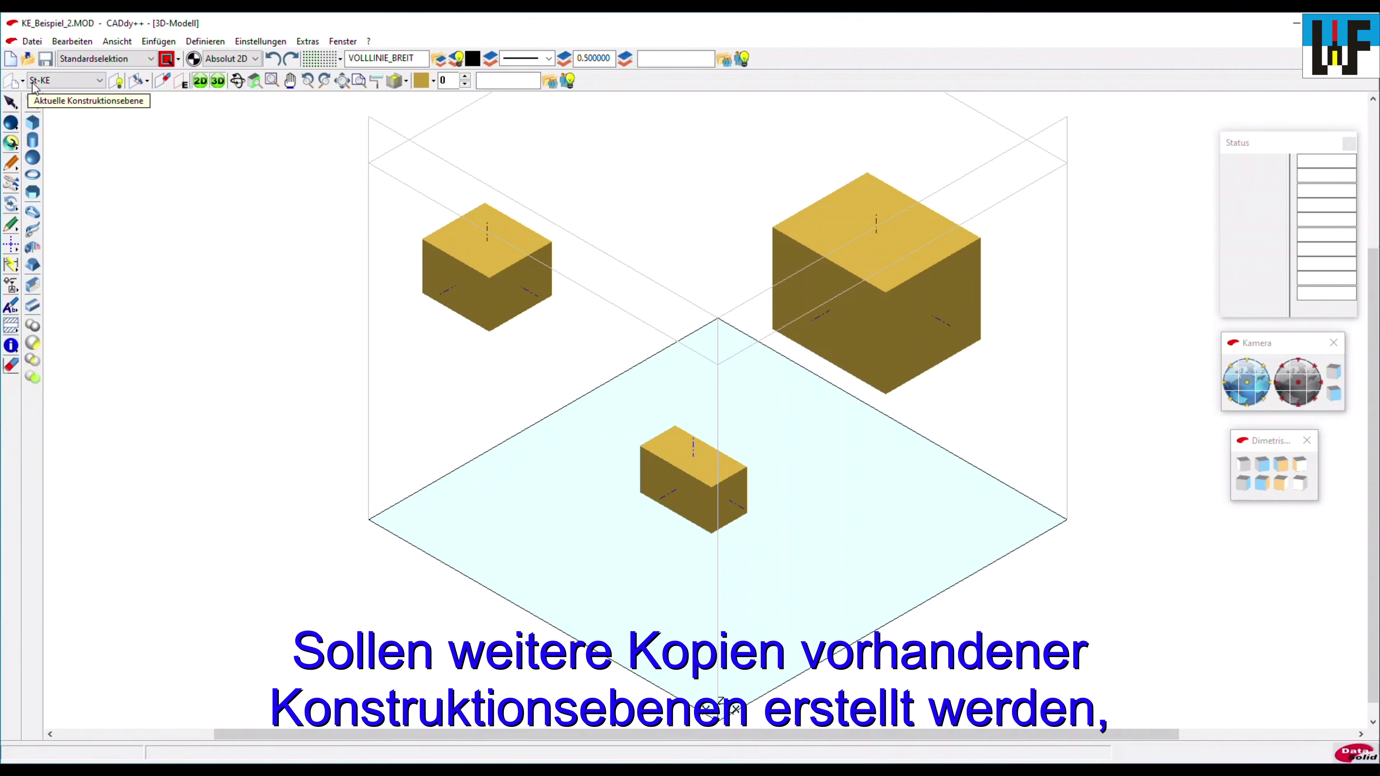
# Make Standard YZ active and define plane St-KE1 from its frame
pyautogui.click(117, 84)
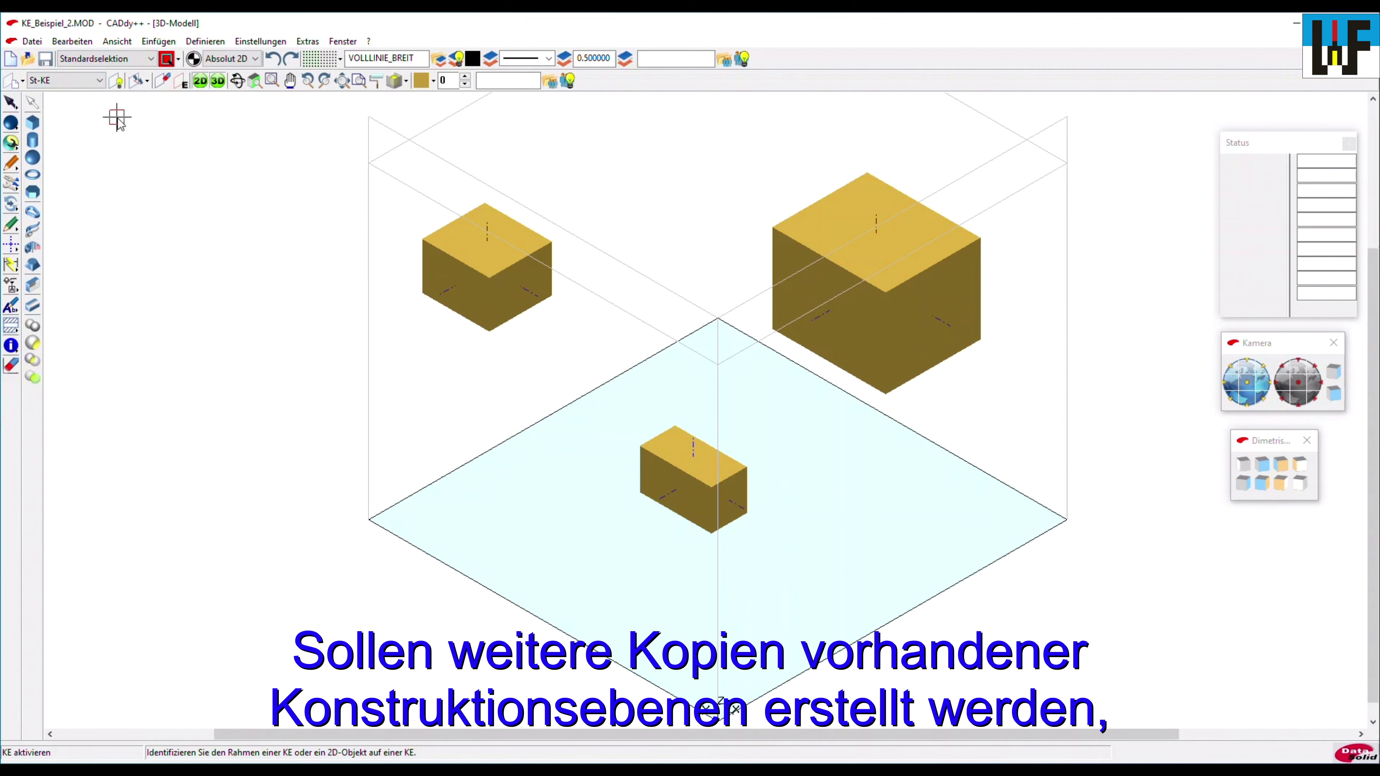
pyautogui.click(370, 368)
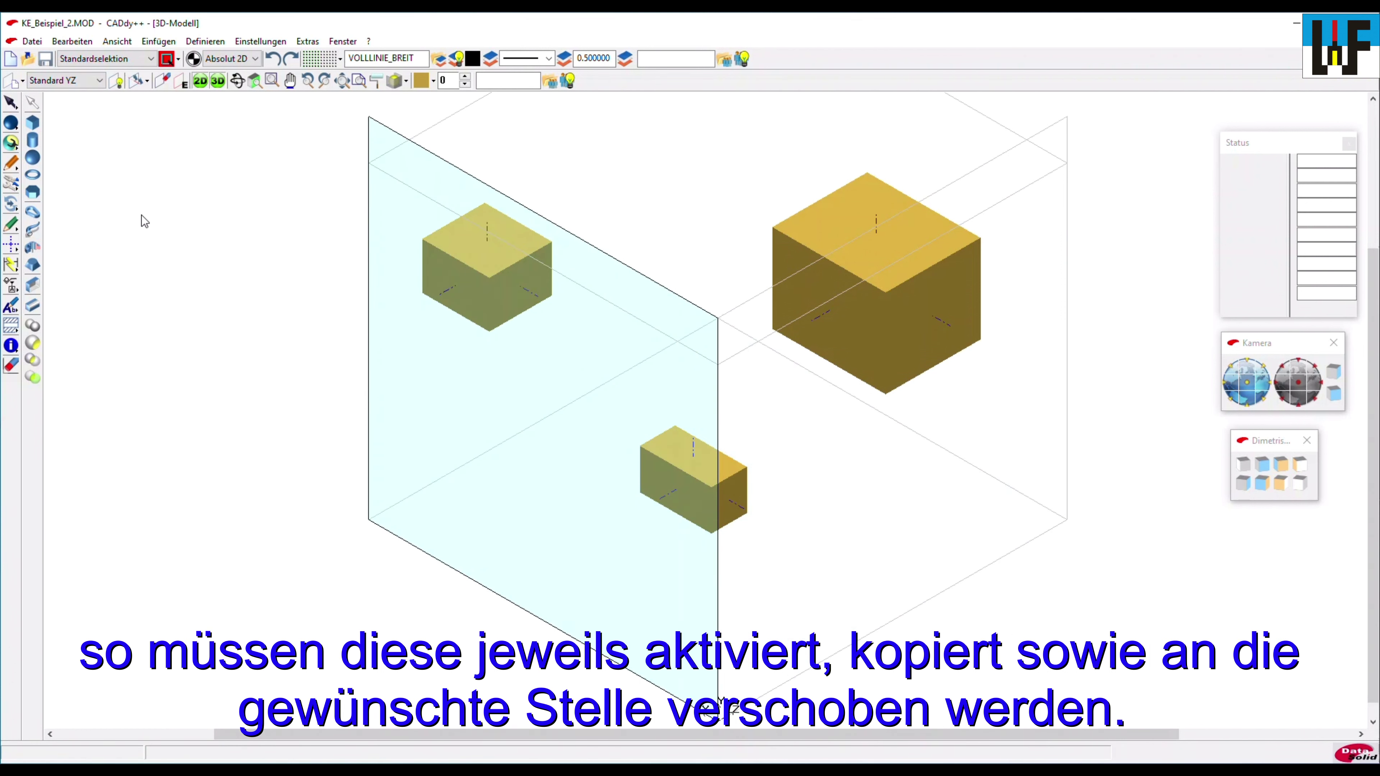
pyautogui.click(15, 83)
pyautogui.rightClick(252, 292)
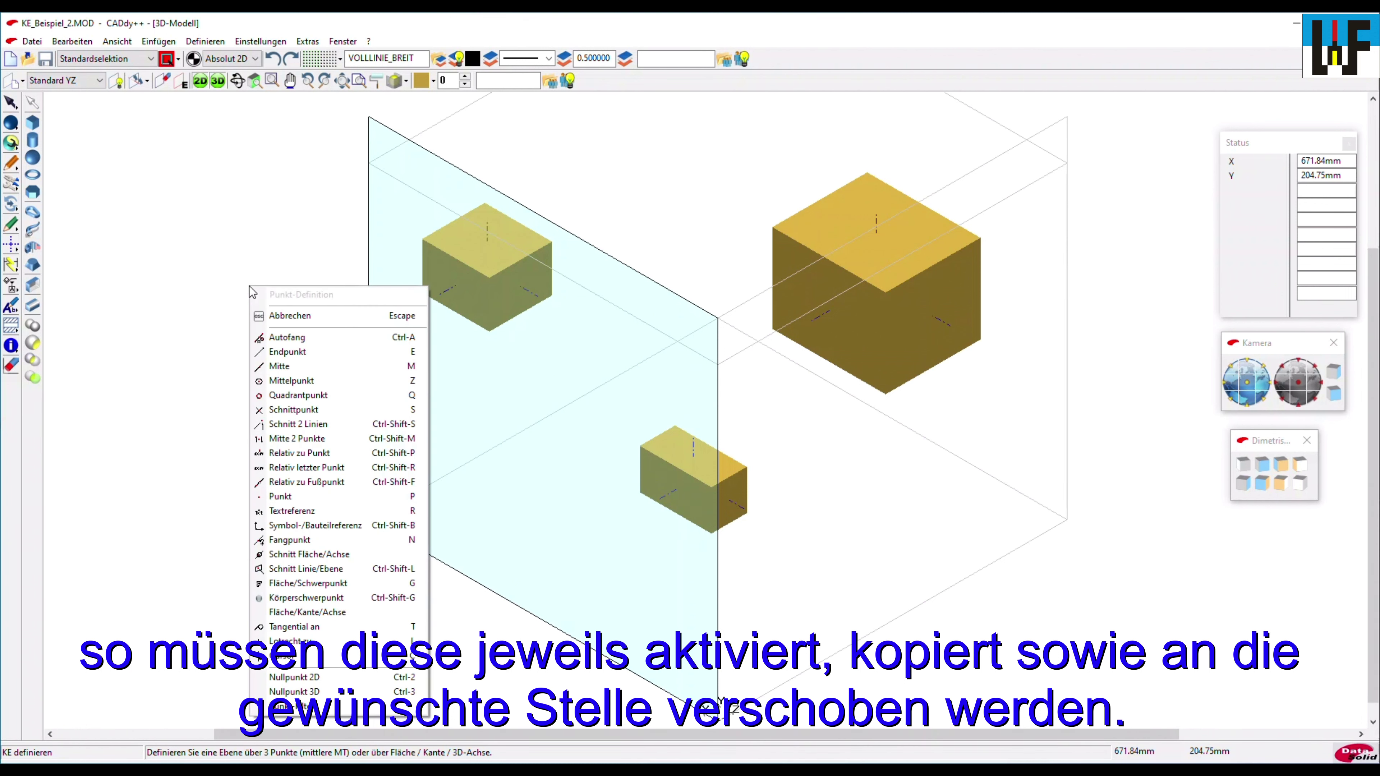
pyautogui.click(325, 613)
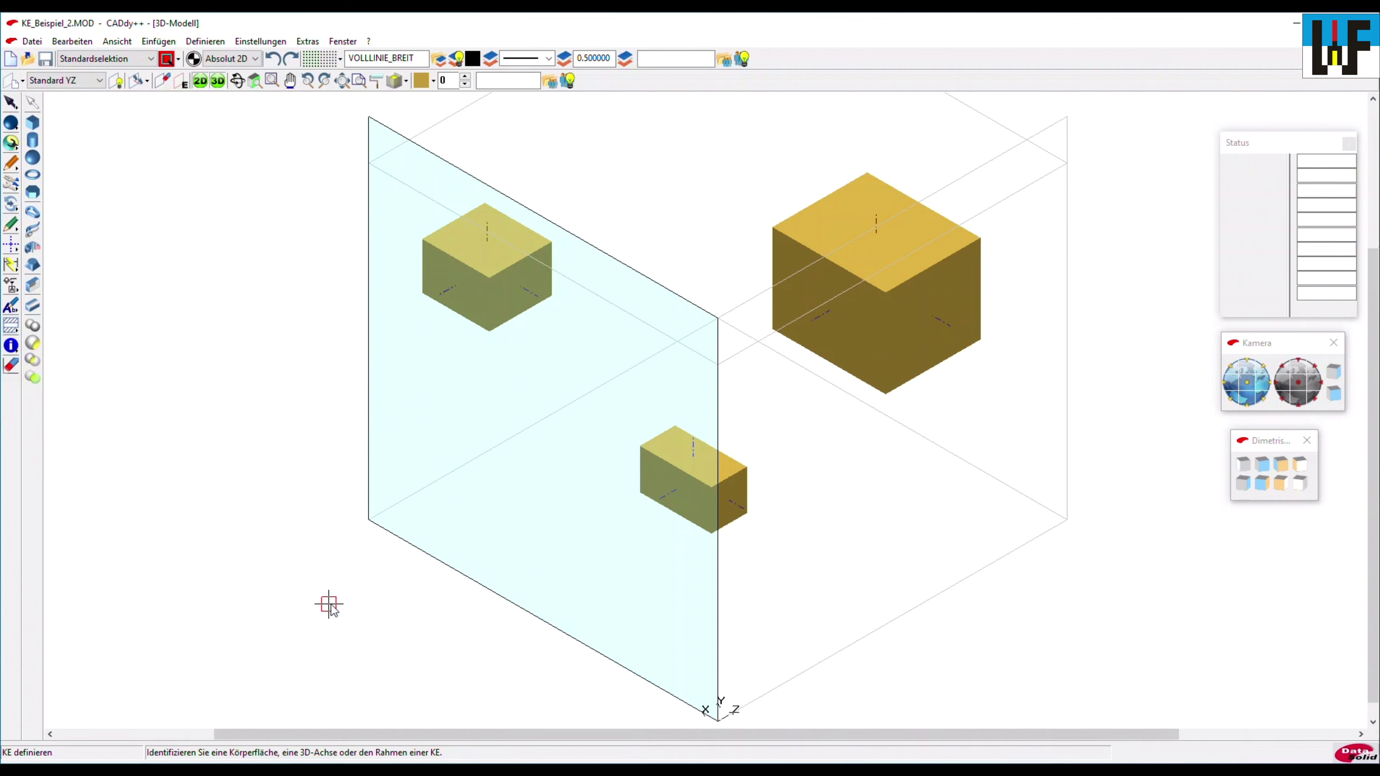
pyautogui.click(369, 443)
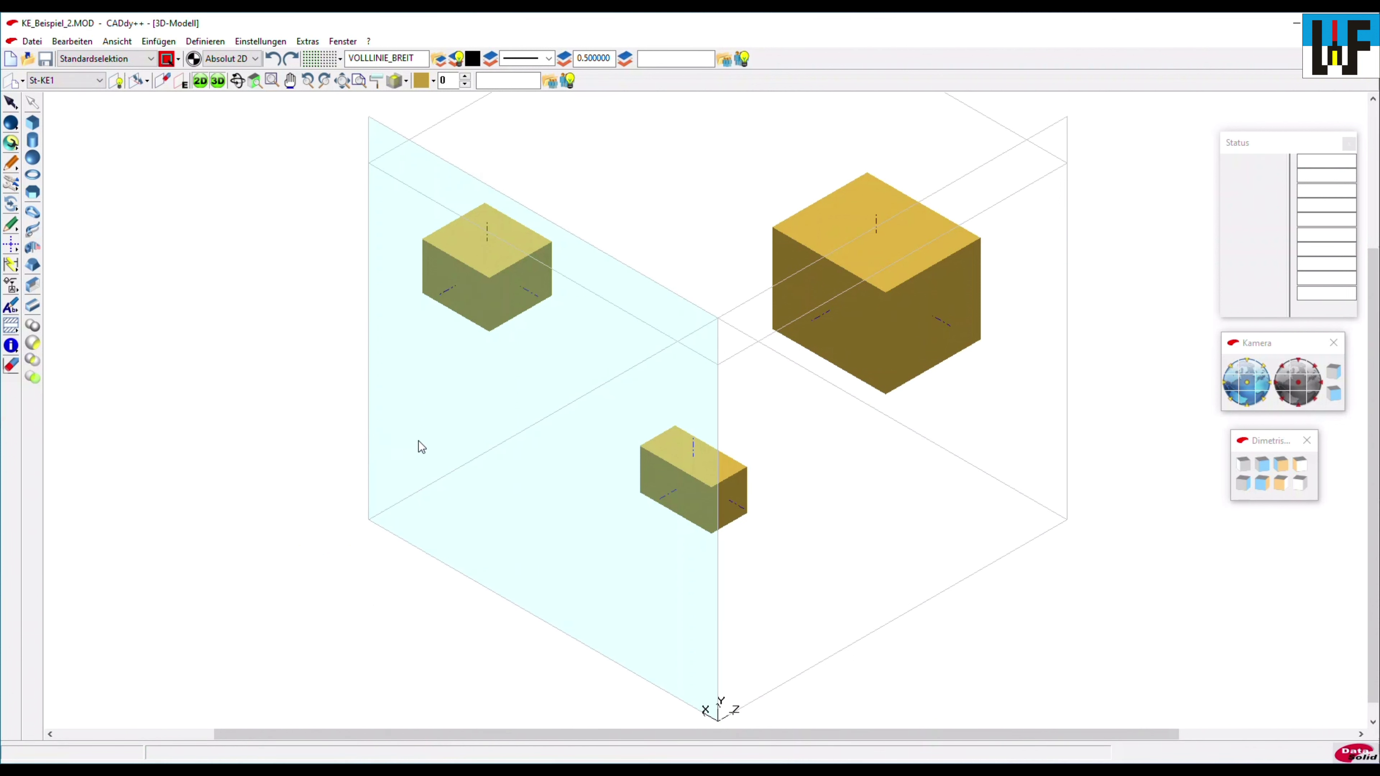
# Shift St-KE1 along its Z axis to beyond the large cube
pyautogui.click(135, 82)
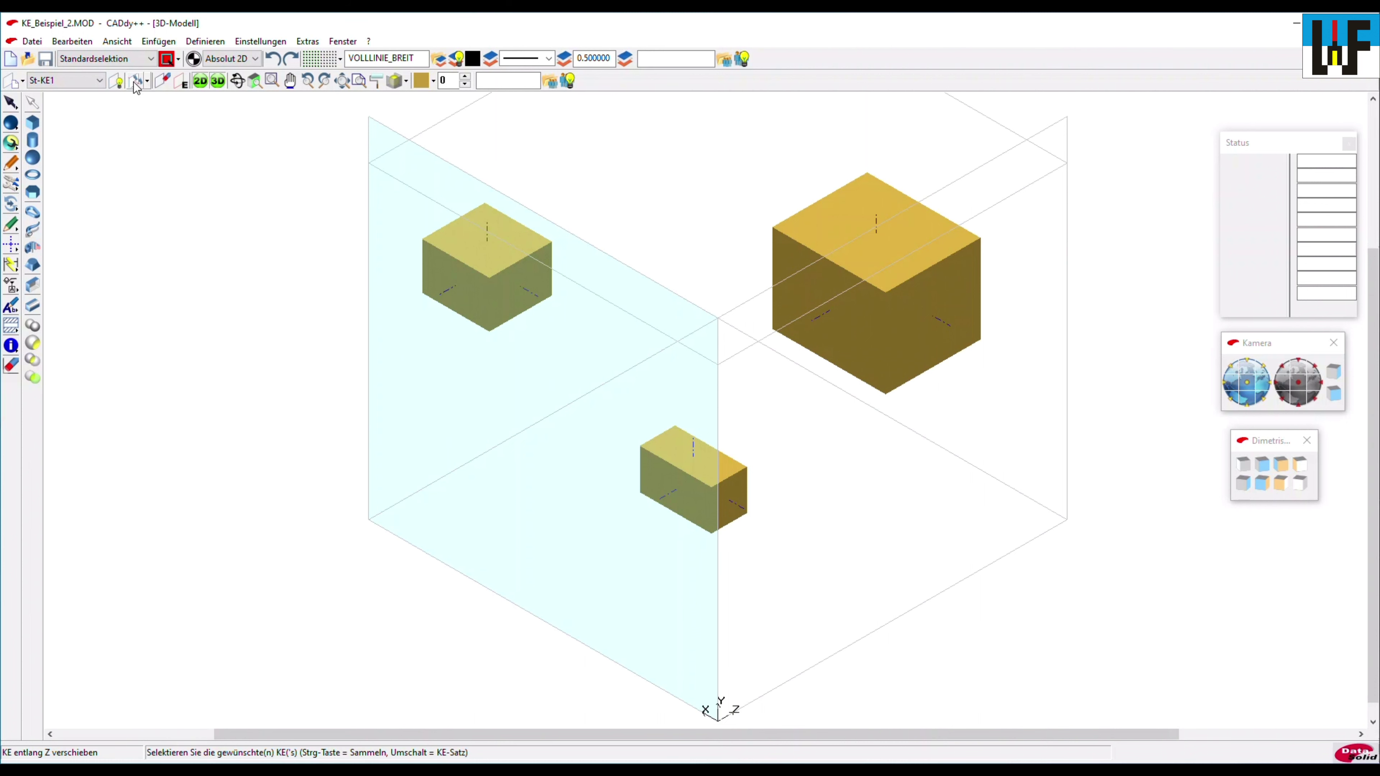
pyautogui.click(373, 346)
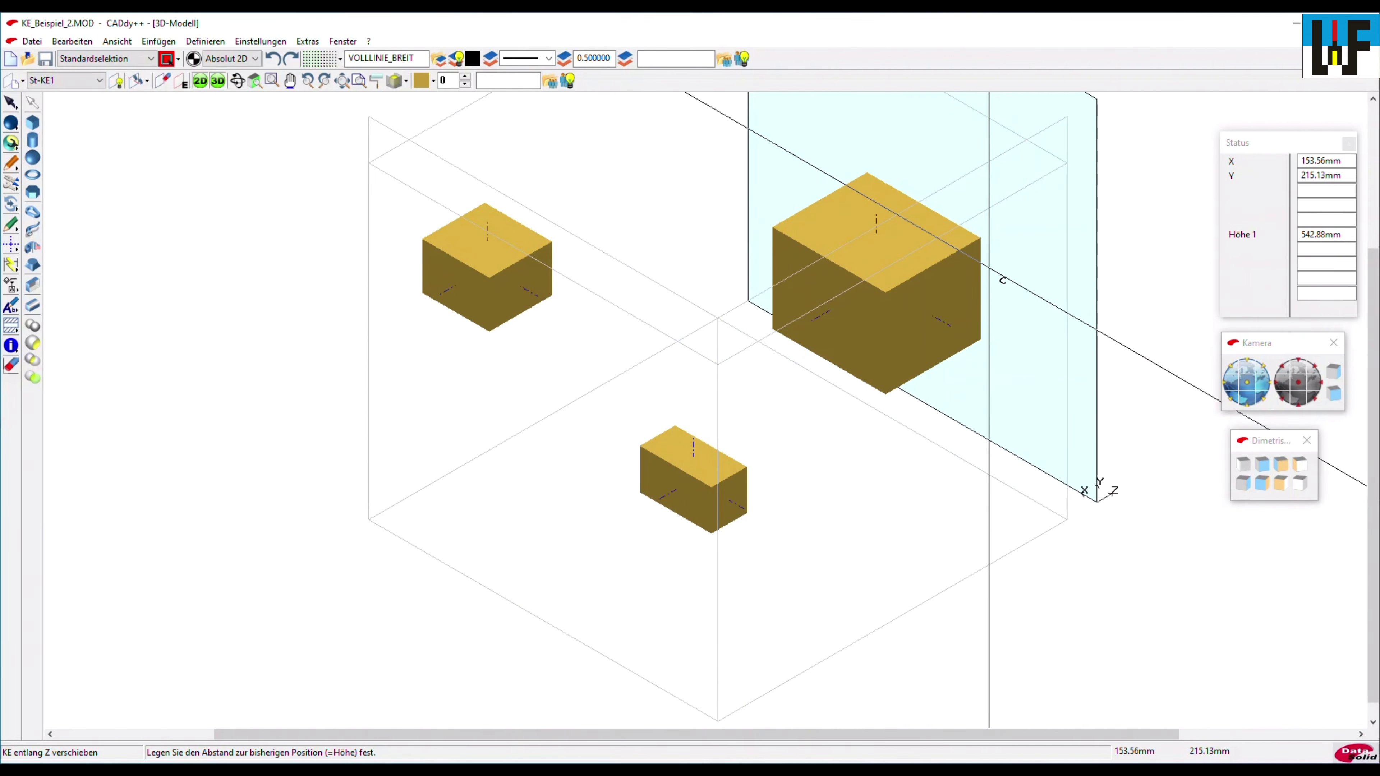
pyautogui.click(1003, 280)
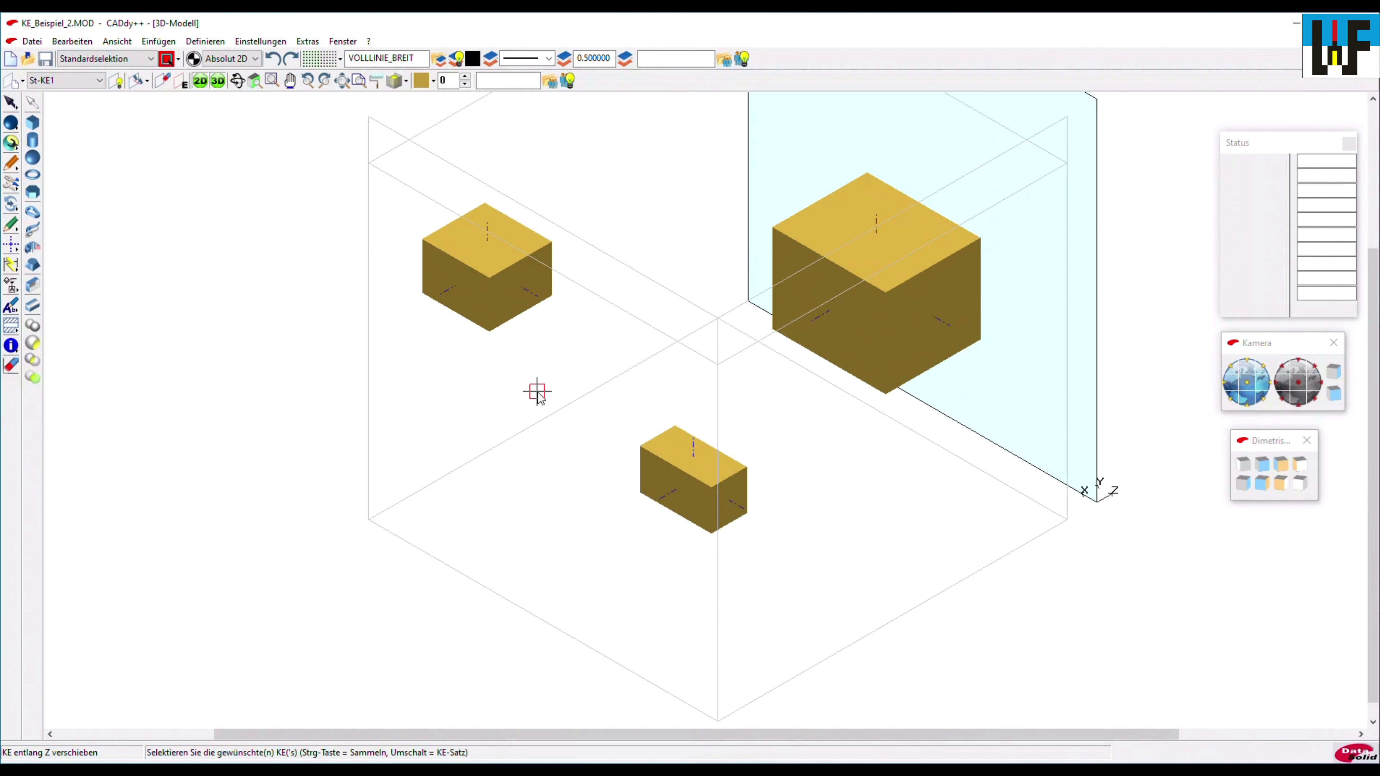
pyautogui.rightClick(236, 252)
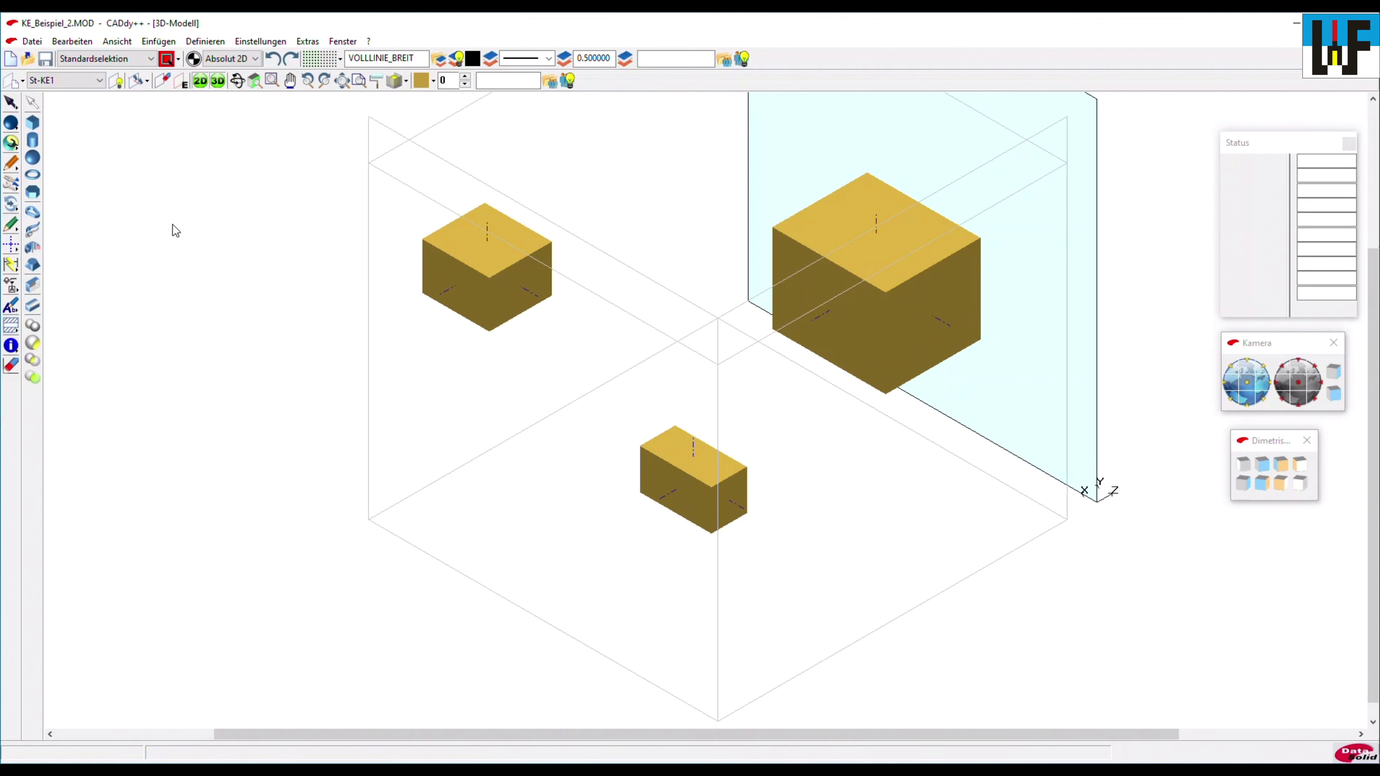
pyautogui.click(116, 82)
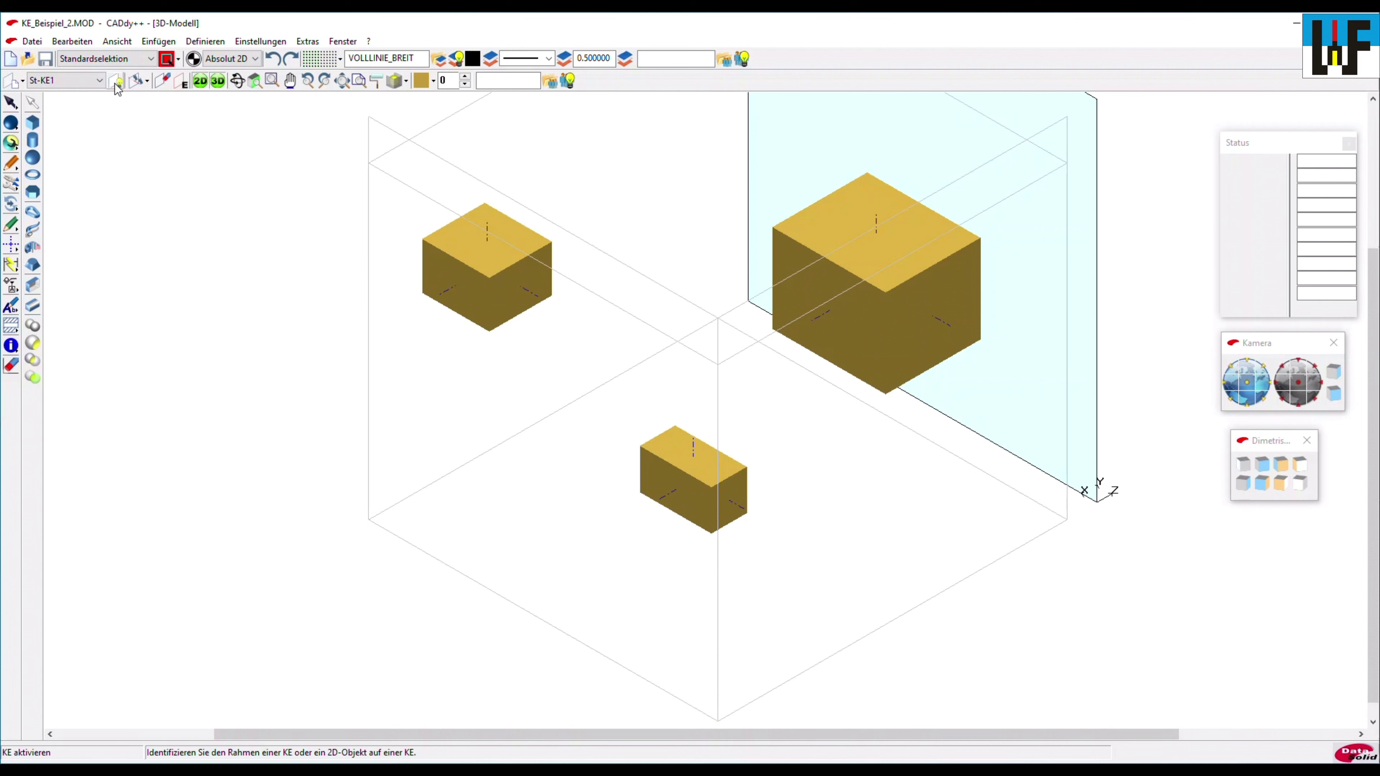
# Activate Standard XZ and define plane St-KE2 on the cube face
pyautogui.click(718, 432)
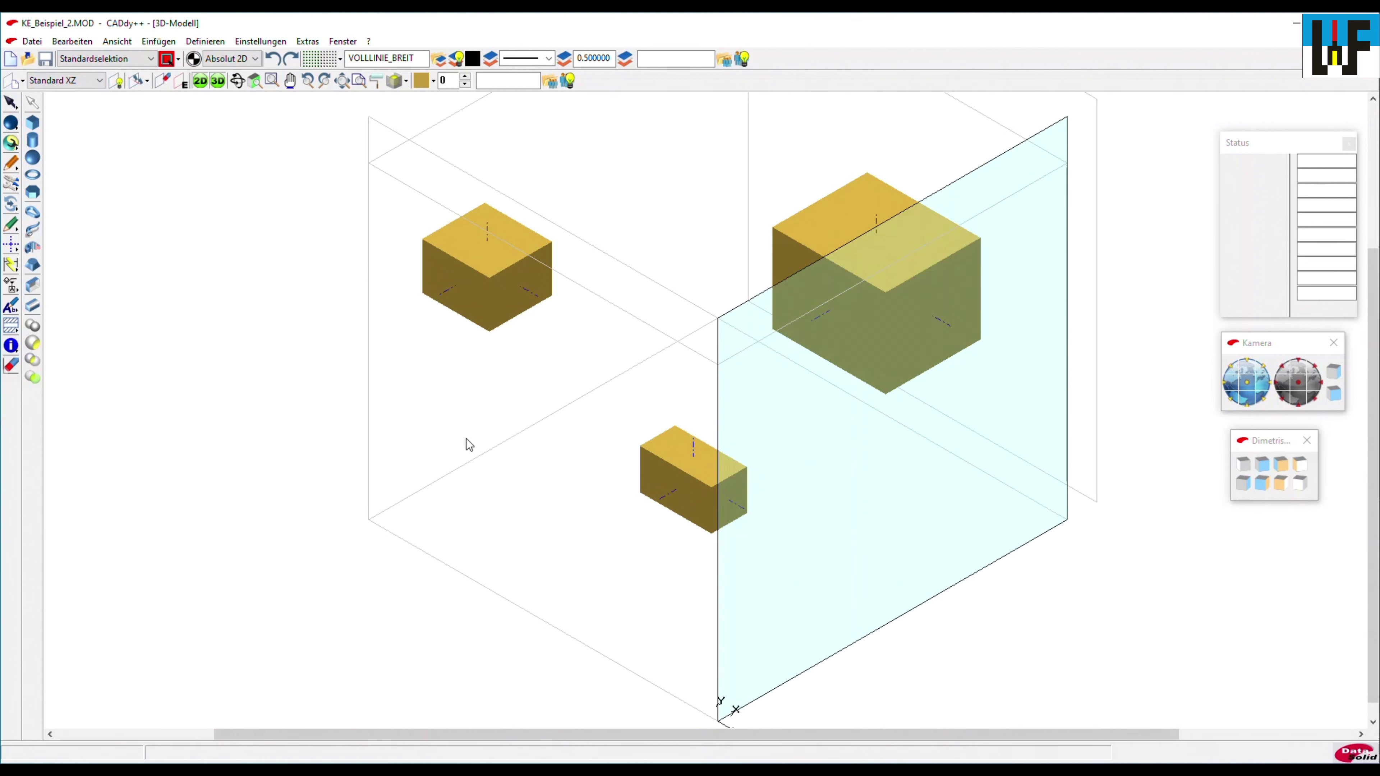
pyautogui.click(16, 80)
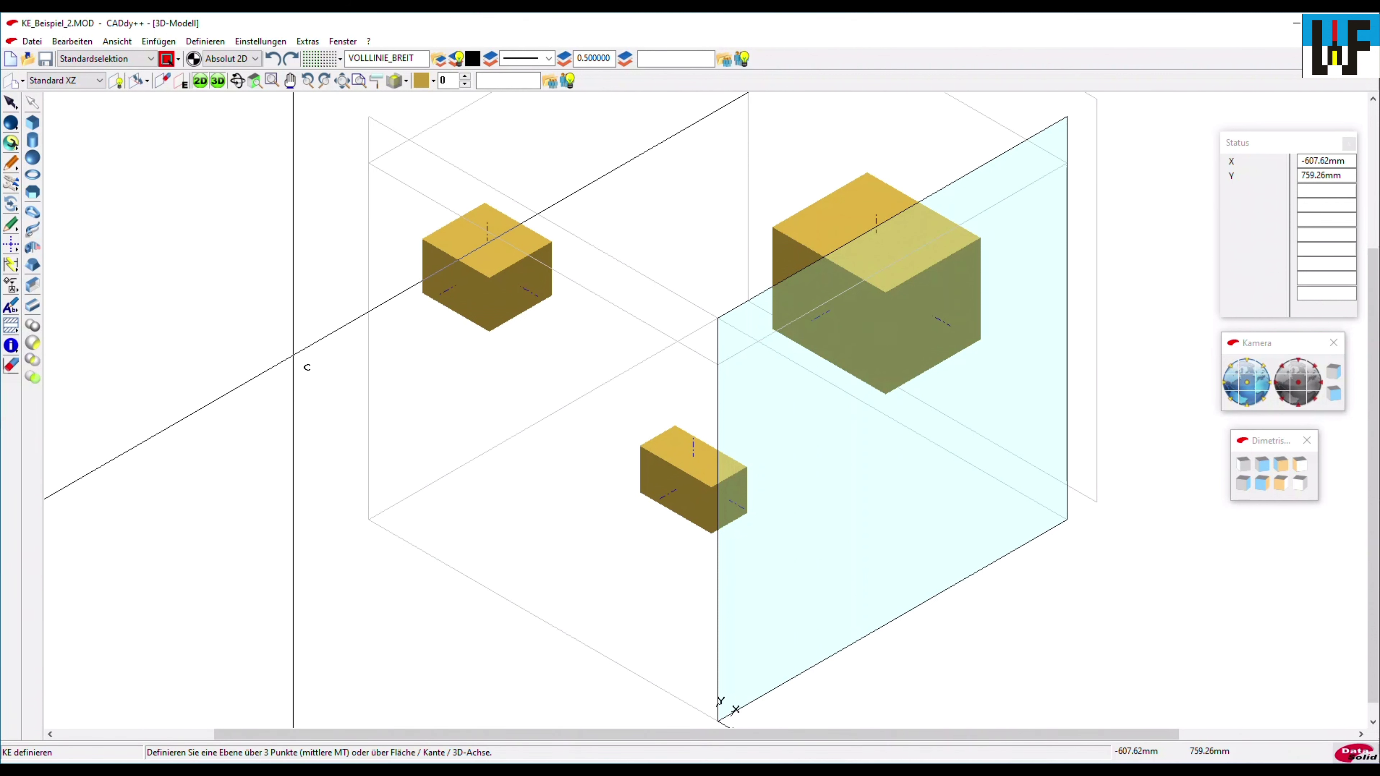
pyautogui.rightClick(295, 361)
pyautogui.click(352, 662)
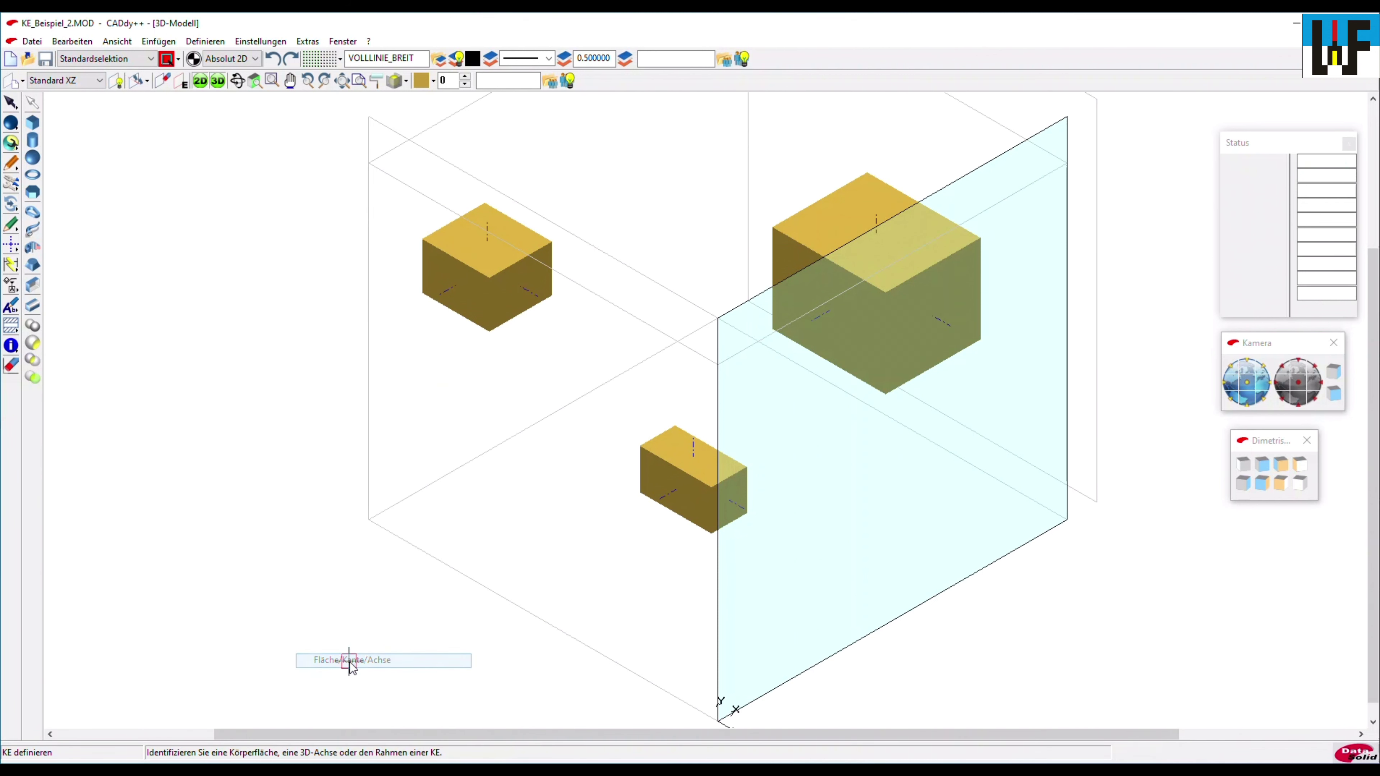
pyautogui.click(774, 319)
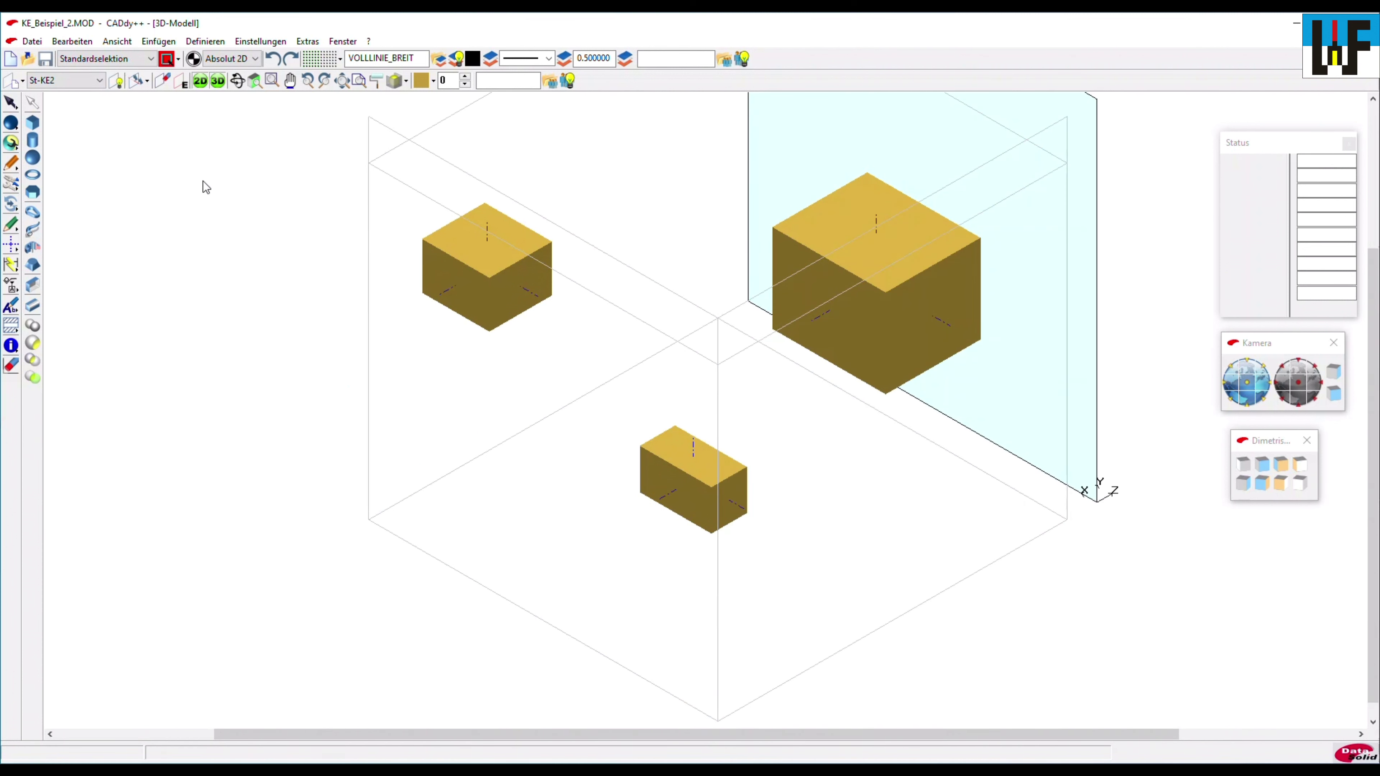
# Shift St-KE2 along its Z axis
pyautogui.click(135, 81)
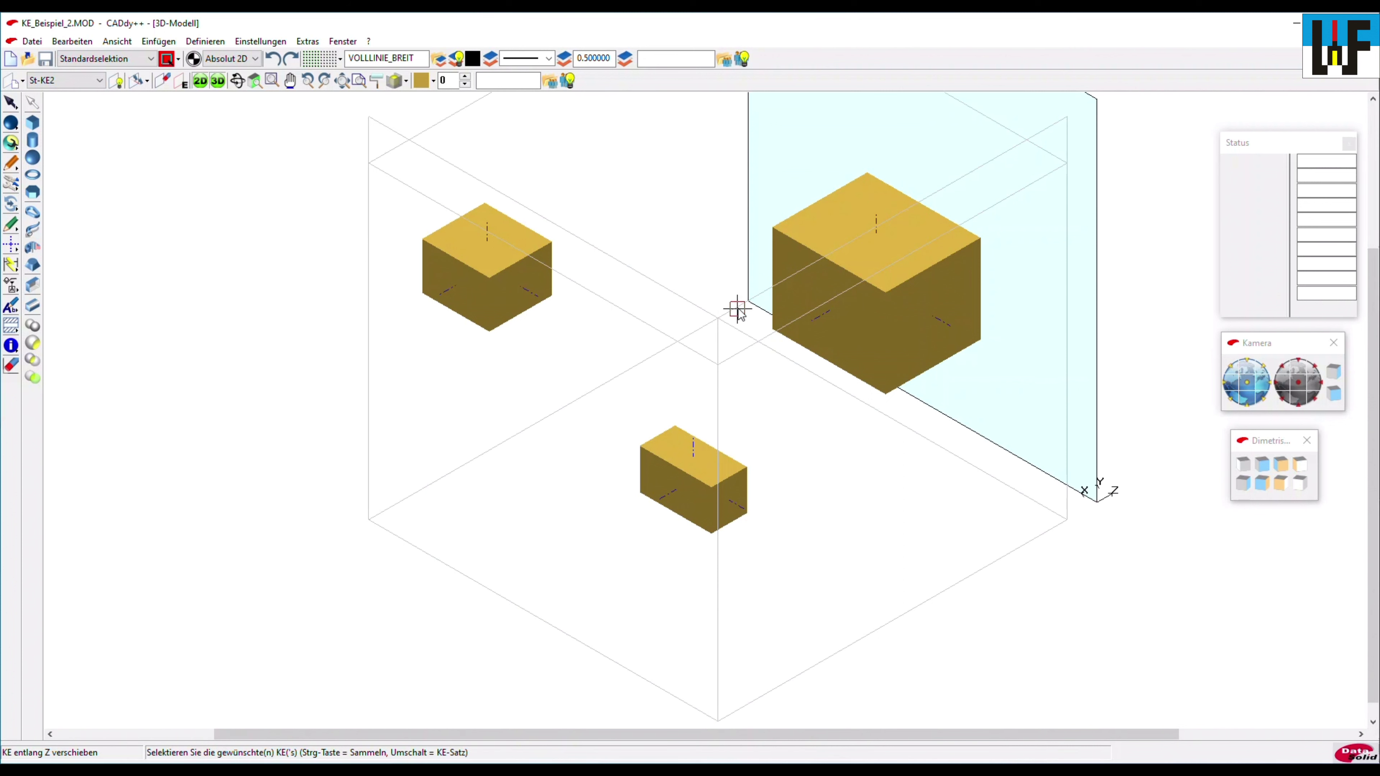
pyautogui.click(737, 309)
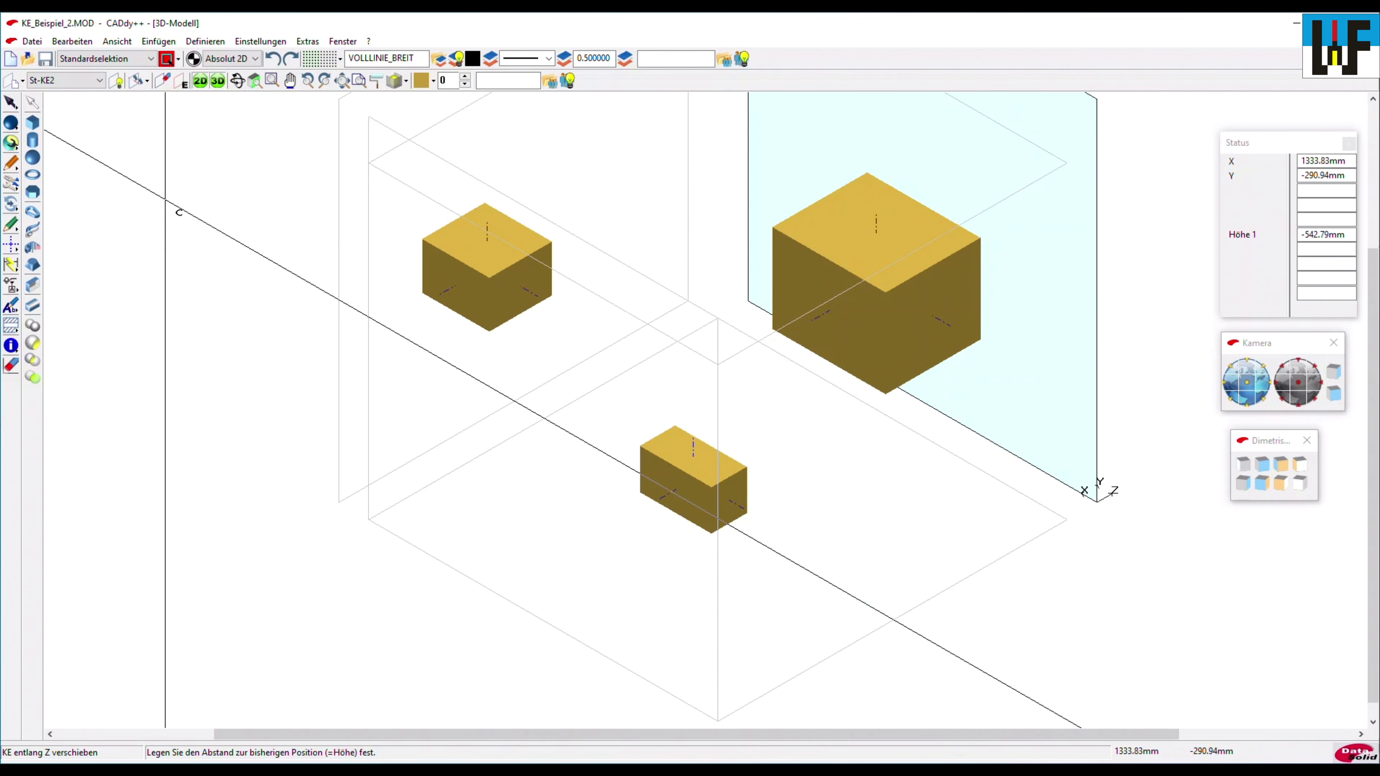
pyautogui.click(165, 200)
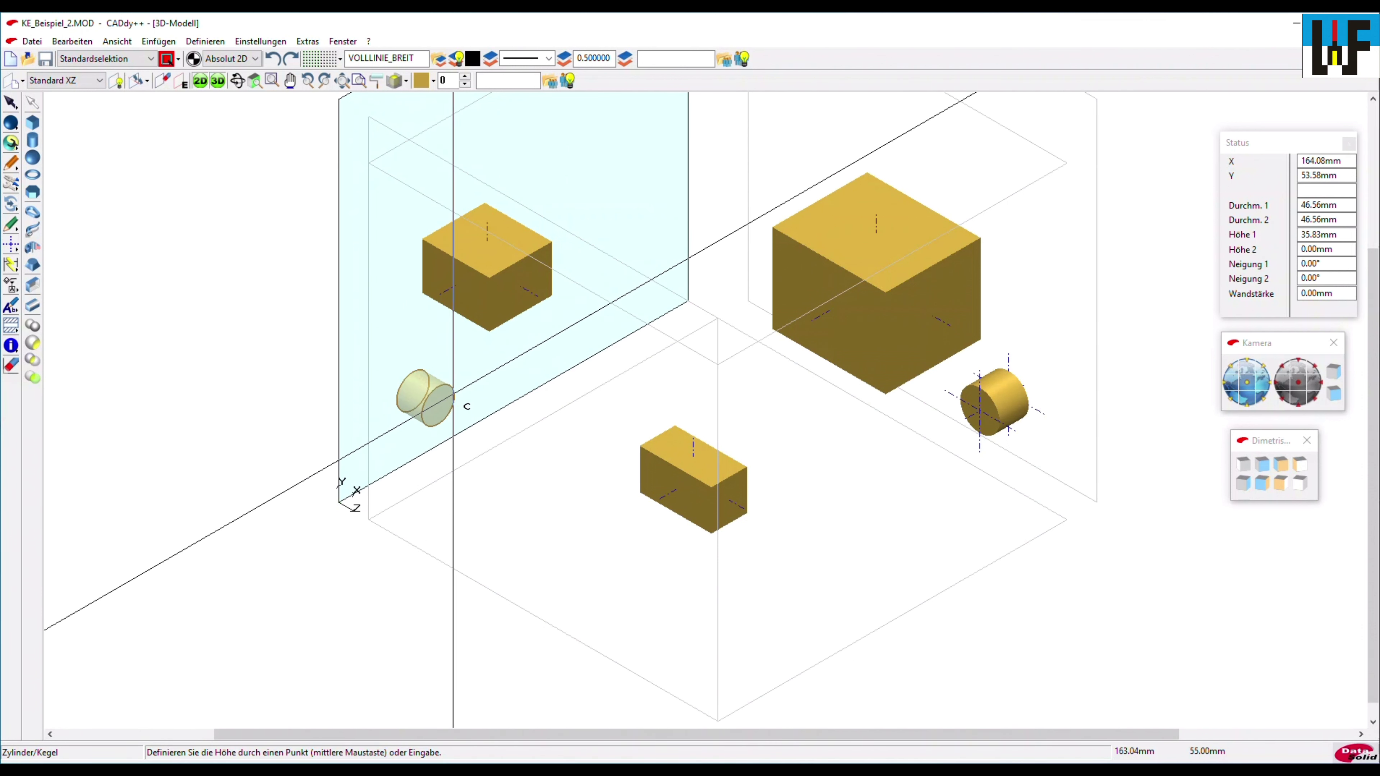
# Fix the left cylinder's height and open the construction-plane list
pyautogui.middleClick(453, 394)
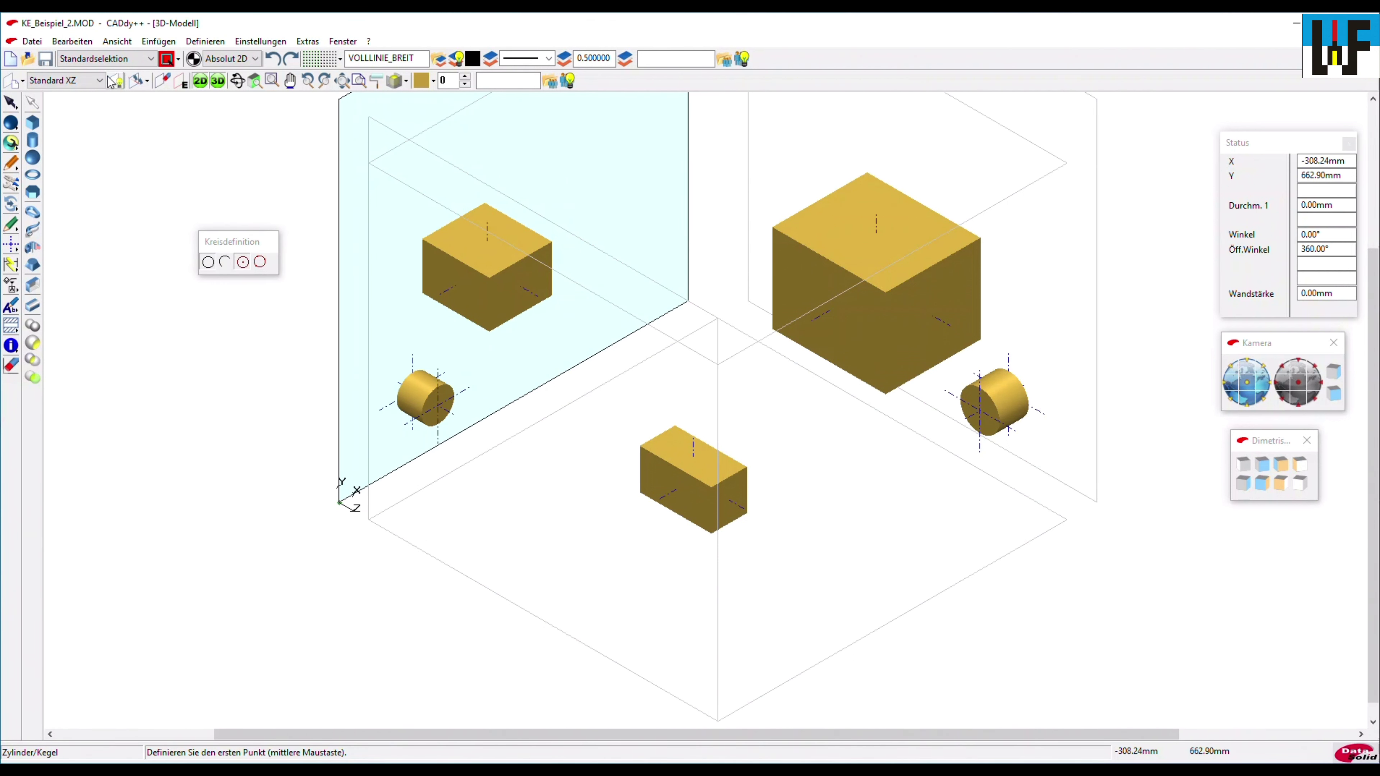
pyautogui.click(99, 79)
# Activate Standard XY, XZ, YZ, then St-KE, the next plane and St-KE2 in turn
pyautogui.click(76, 101)
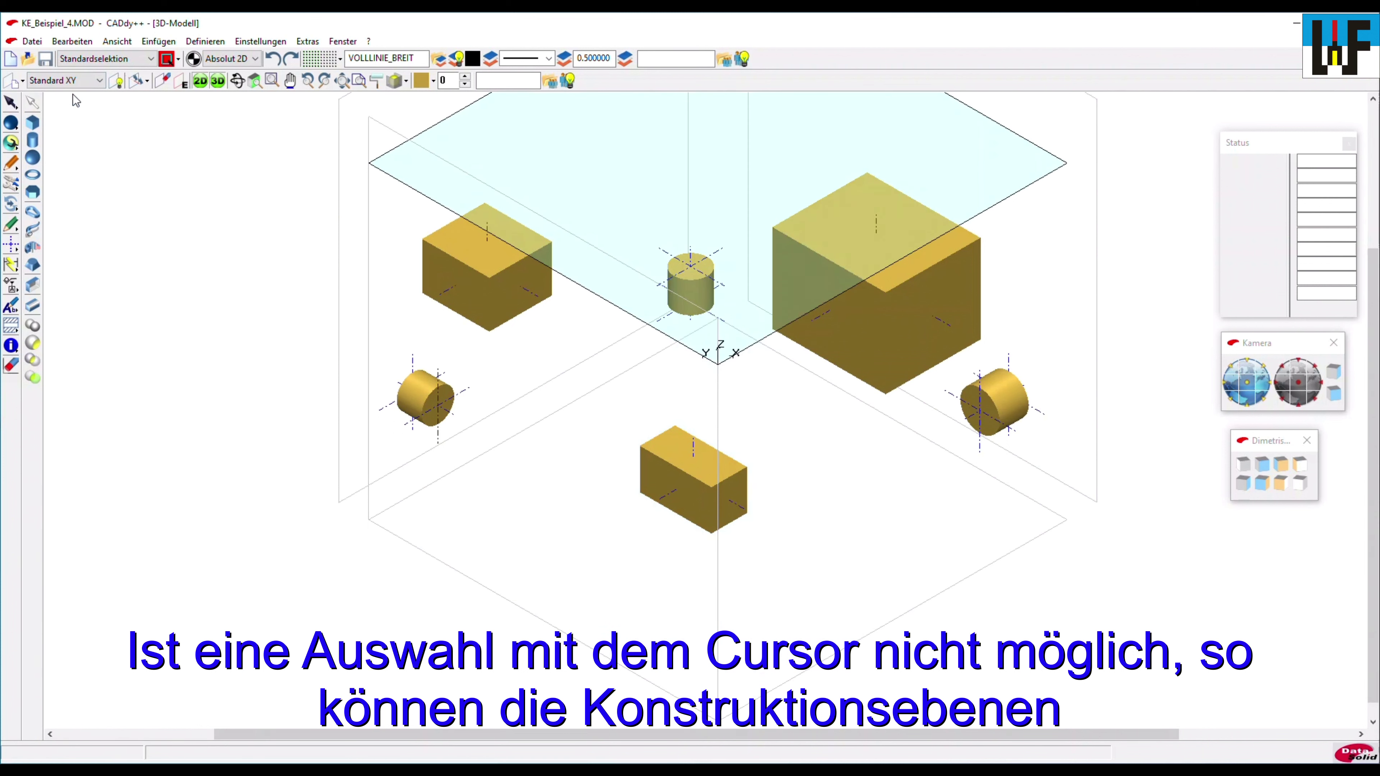
pyautogui.click(100, 81)
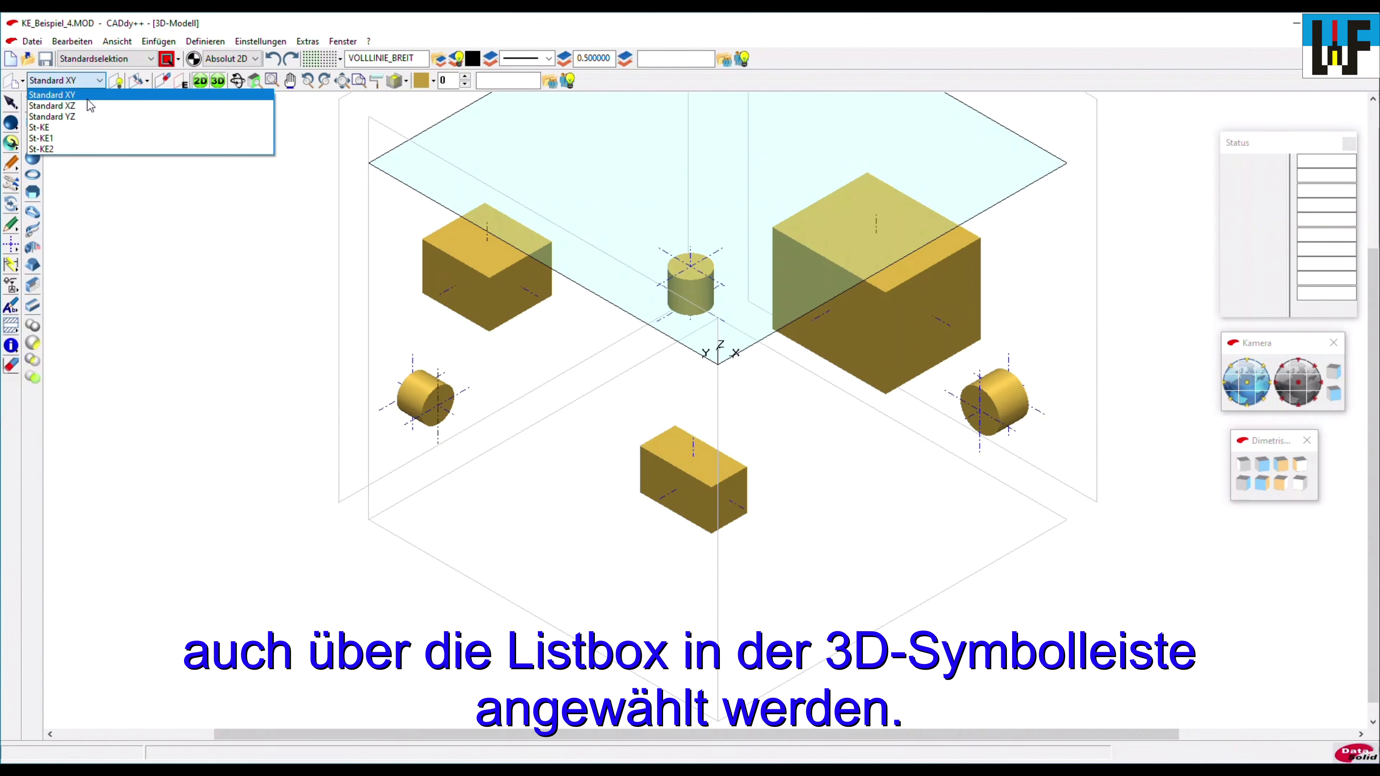
pyautogui.click(90, 106)
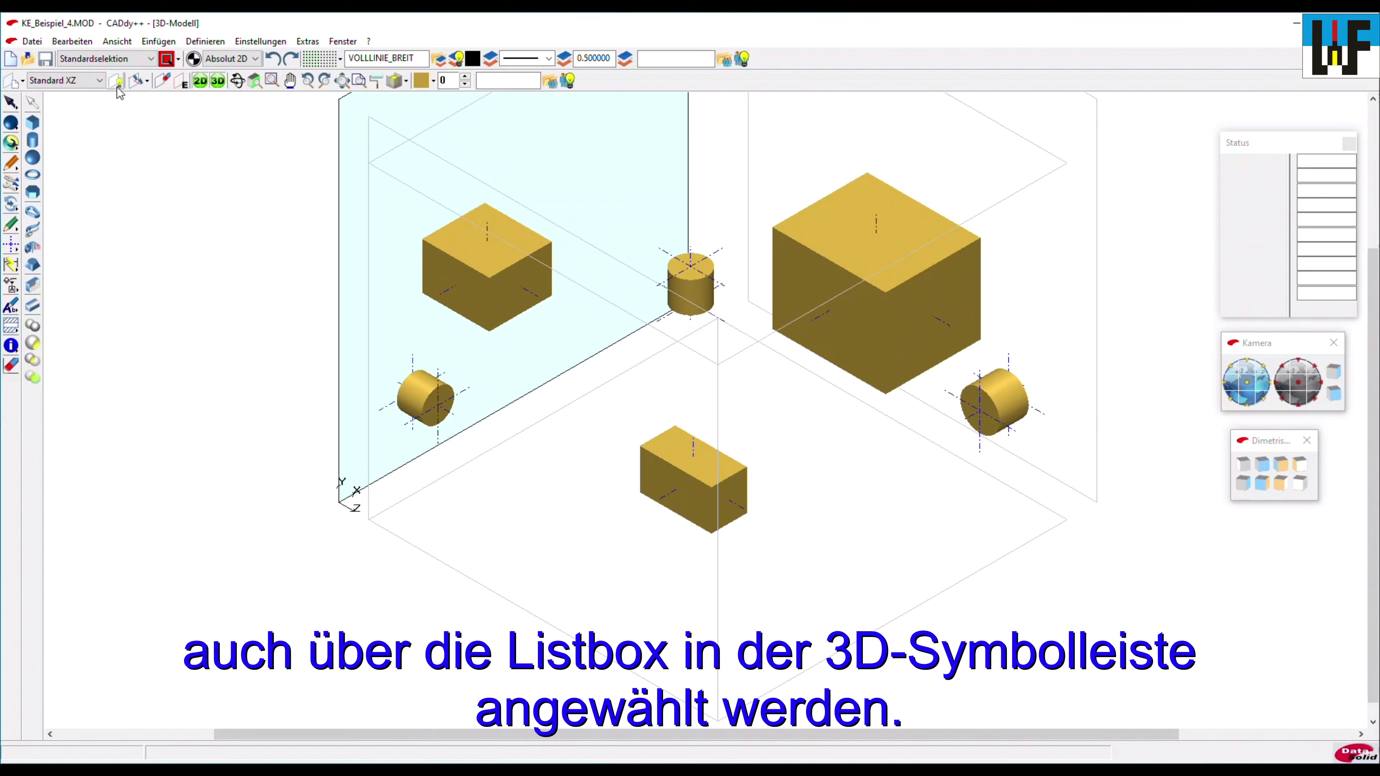
pyautogui.click(95, 81)
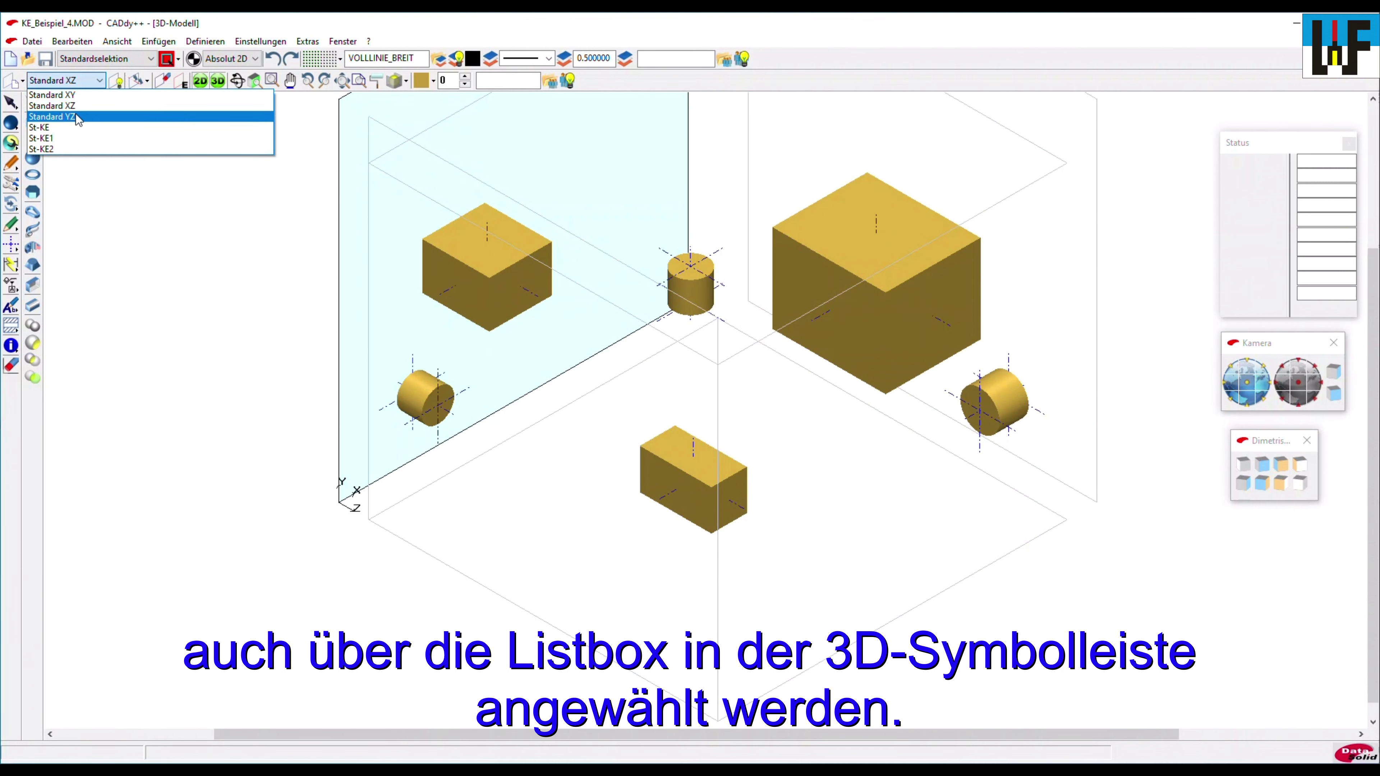
pyautogui.click(78, 117)
pyautogui.click(99, 81)
pyautogui.click(60, 128)
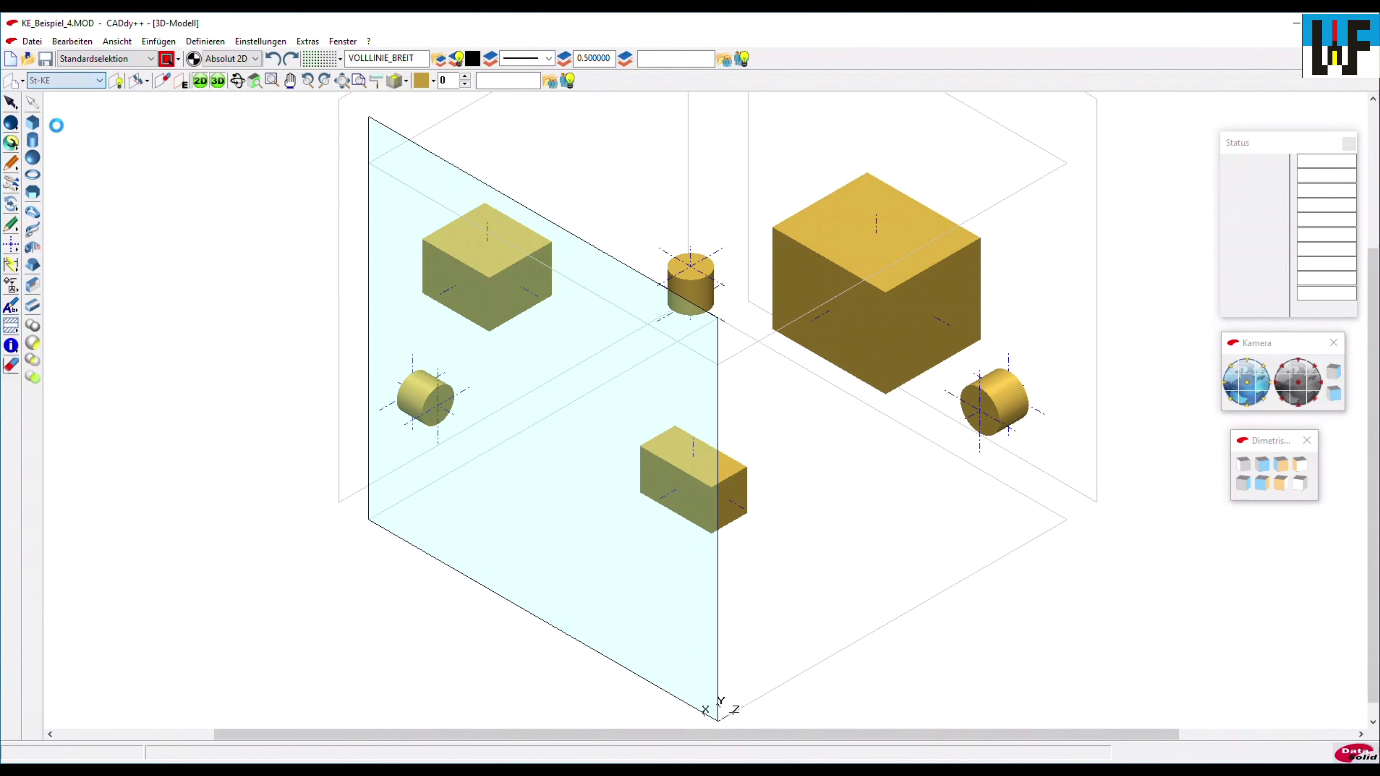
pyautogui.click(81, 80)
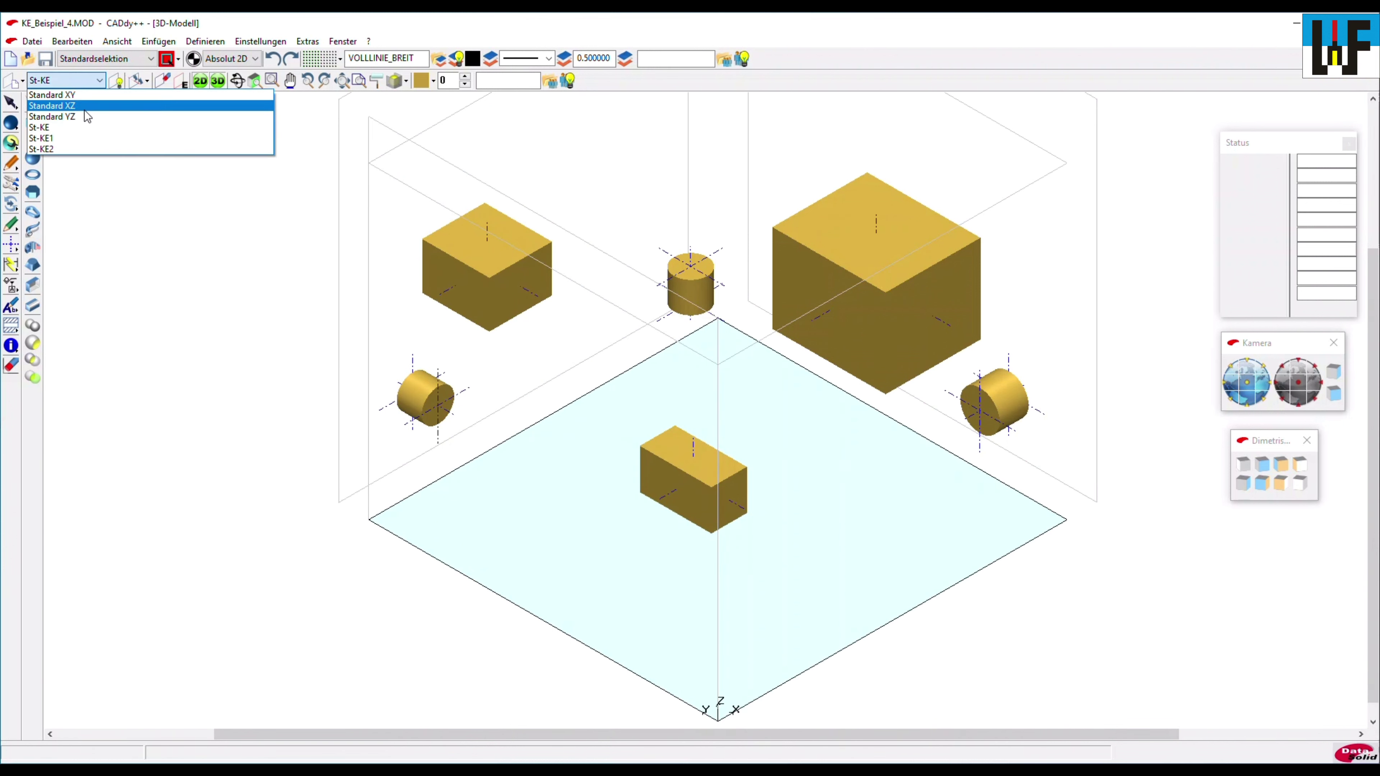
pyautogui.click(68, 138)
pyautogui.click(82, 80)
pyautogui.click(73, 150)
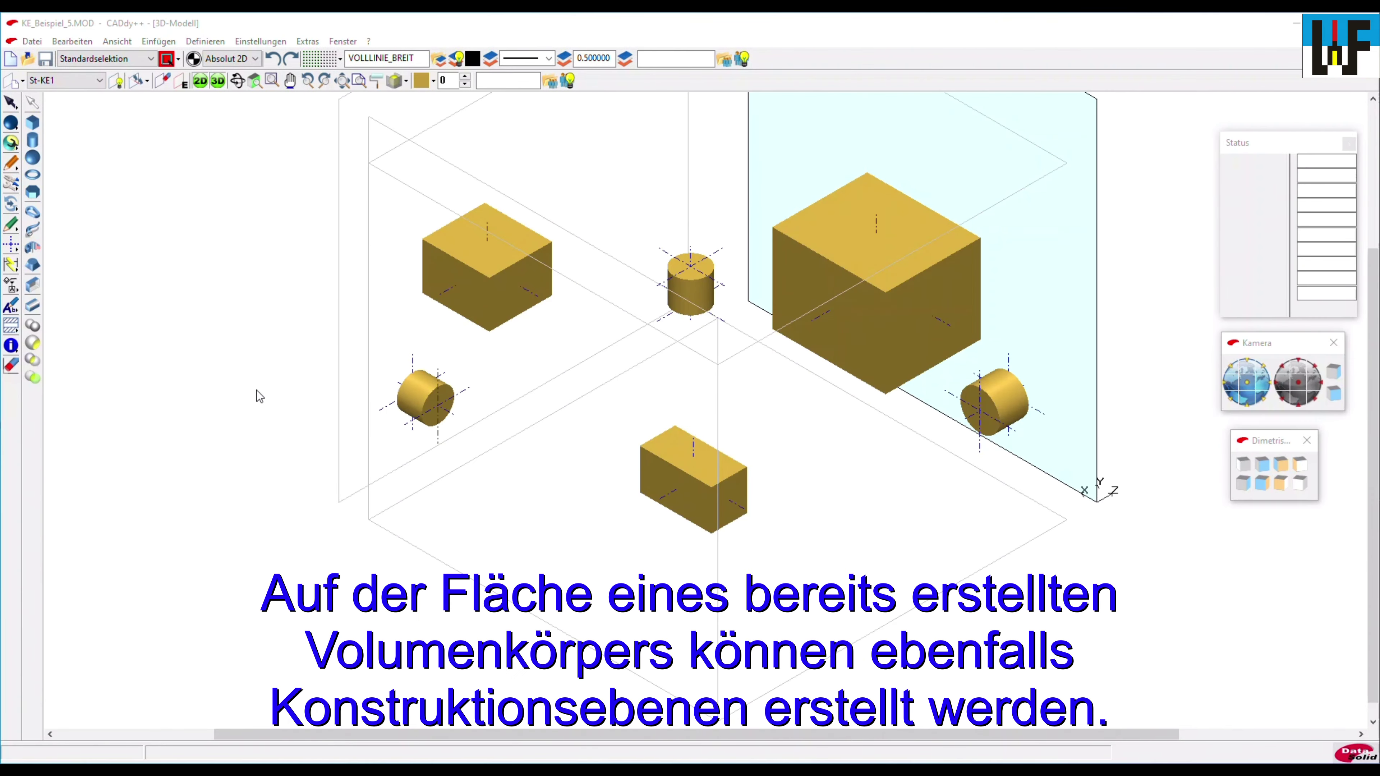
# Create a centroid plane on the upper-left cube's top face
pyautogui.click(22, 80)
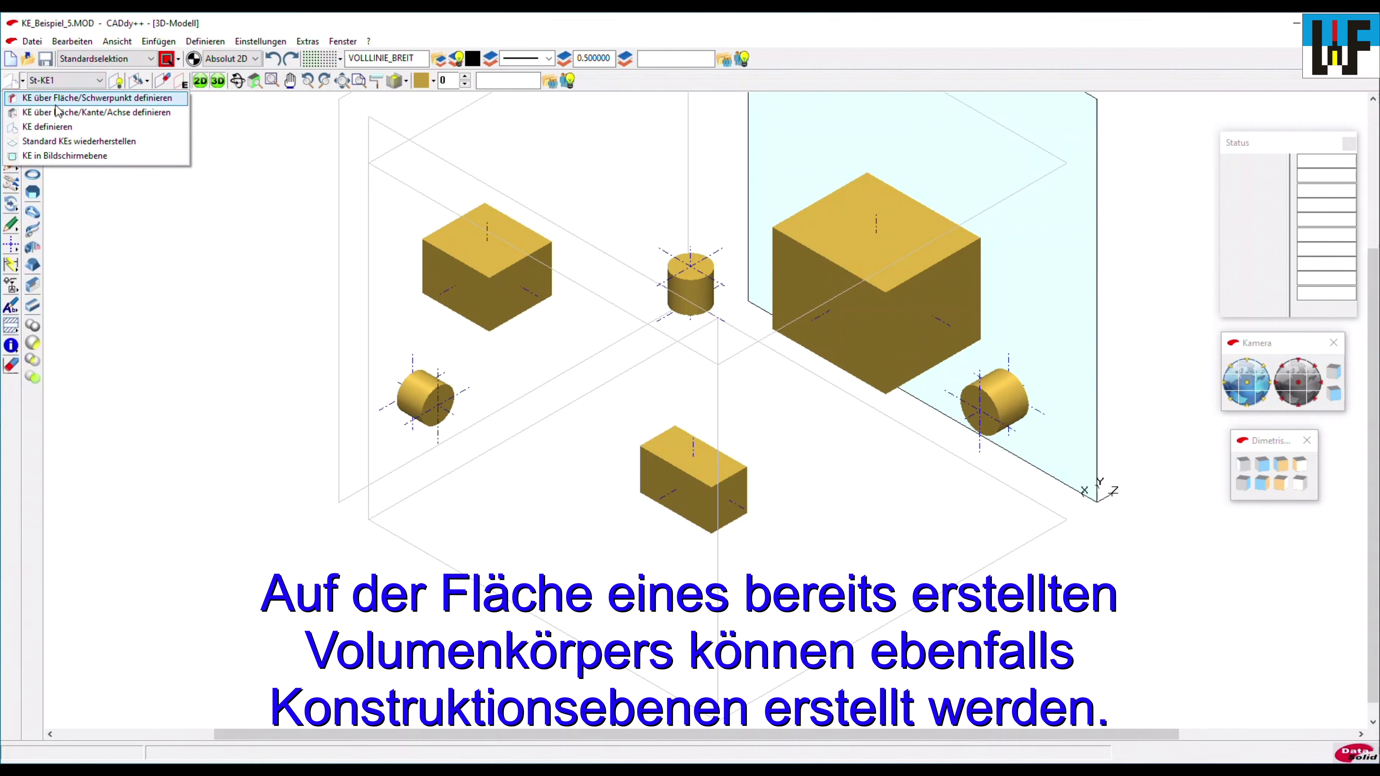
pyautogui.click(55, 105)
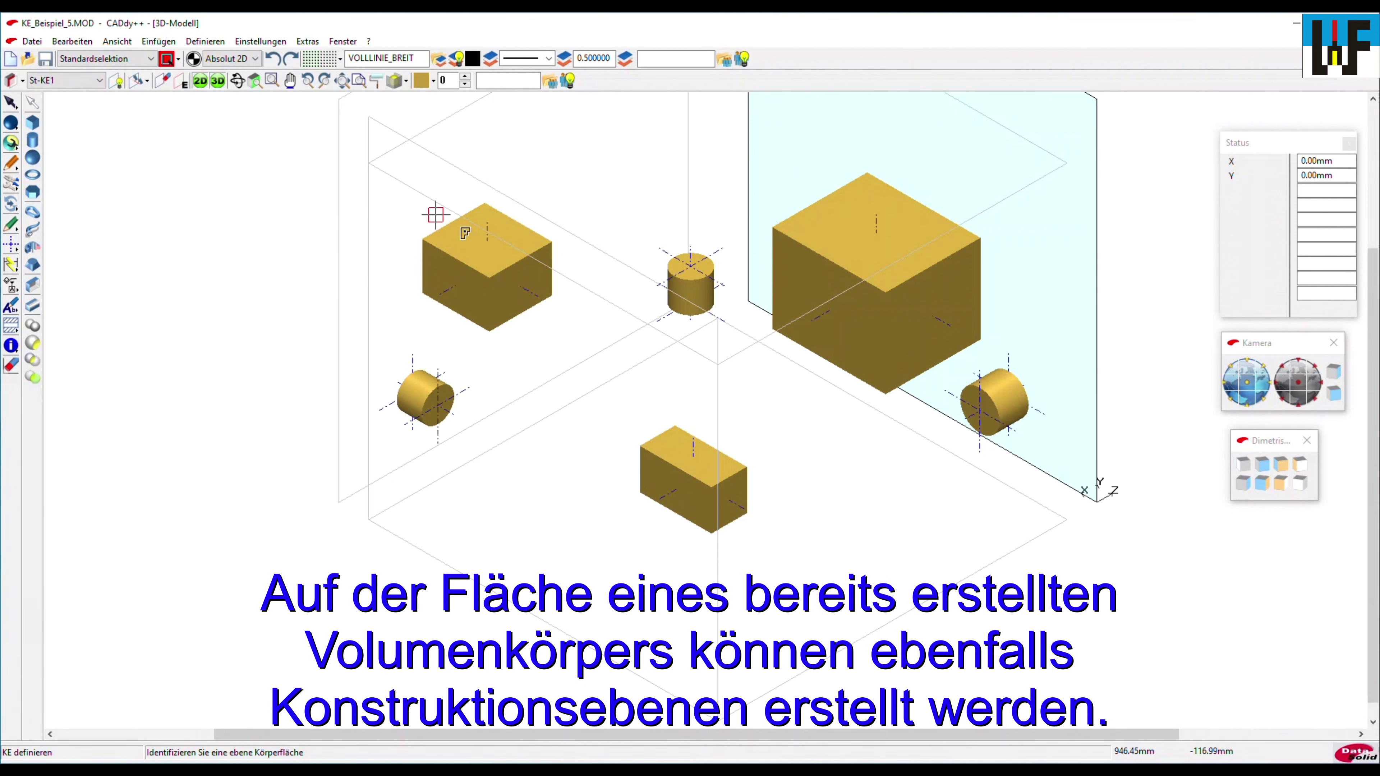
pyautogui.click(486, 253)
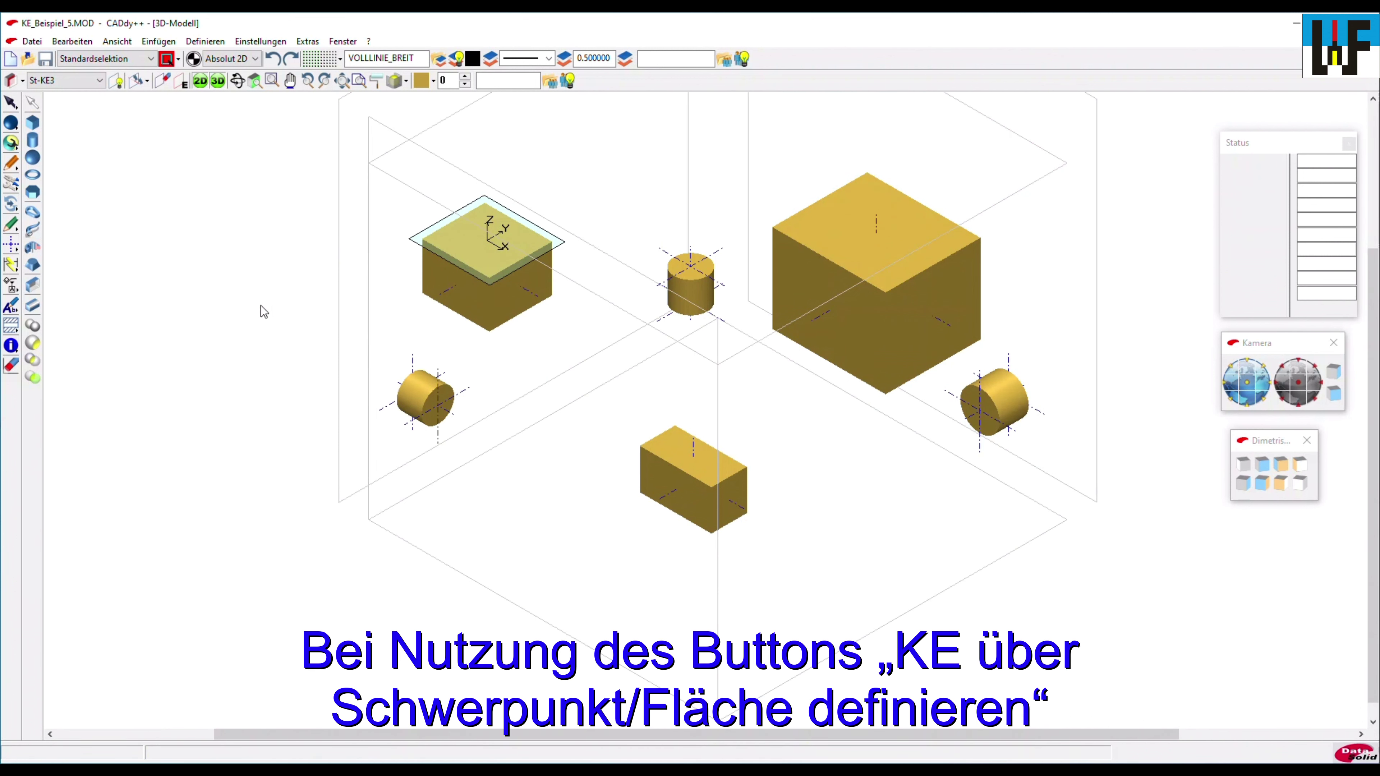
# Add centroid planes on the left cylinder's end face and small cylinder's top
pyautogui.click(11, 80)
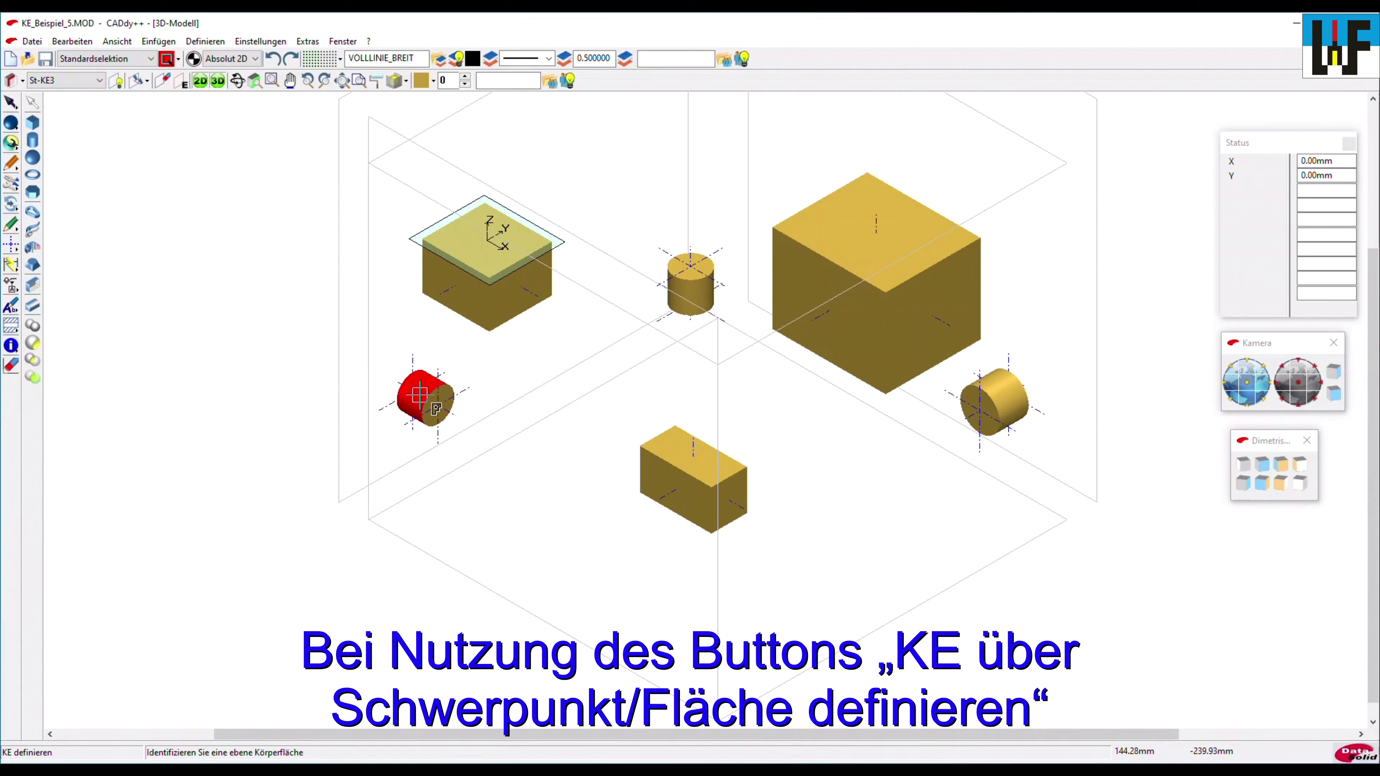
pyautogui.click(444, 399)
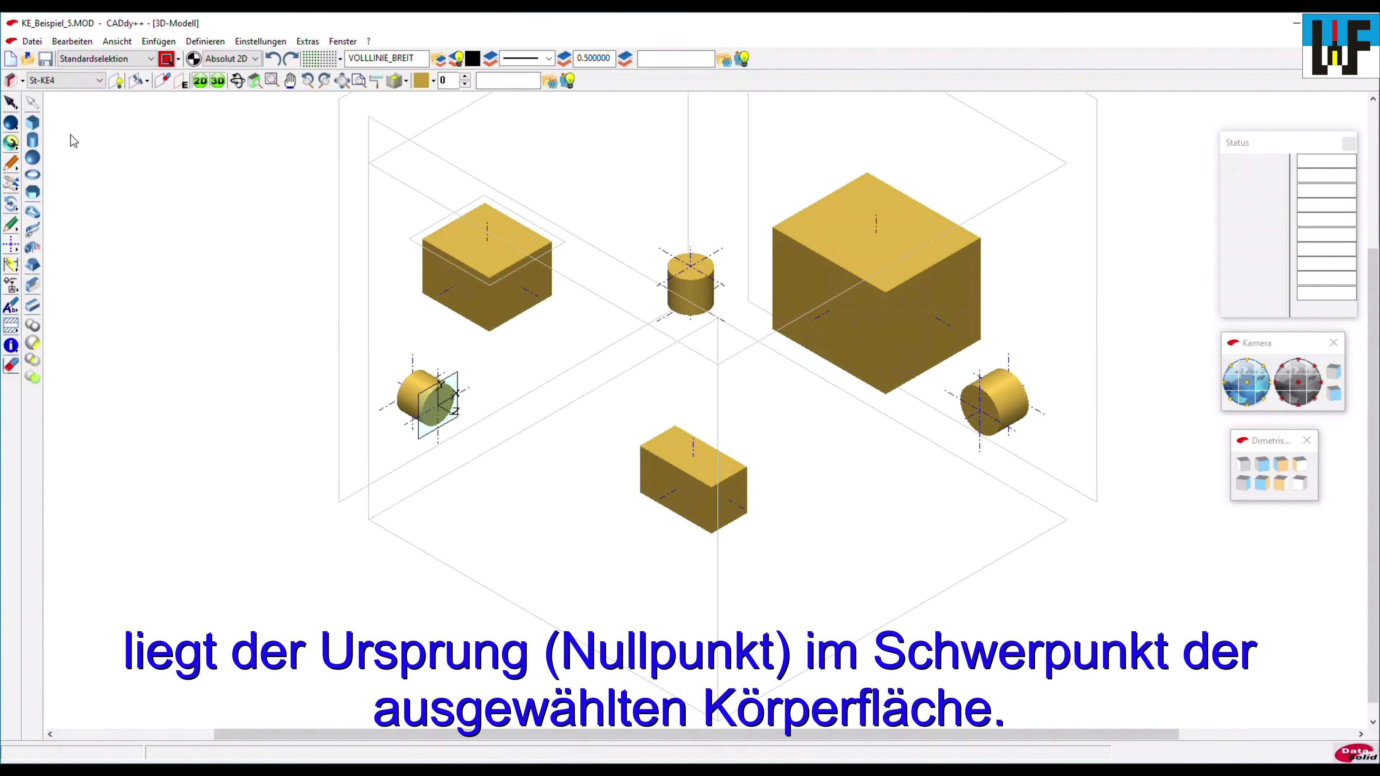
pyautogui.click(10, 81)
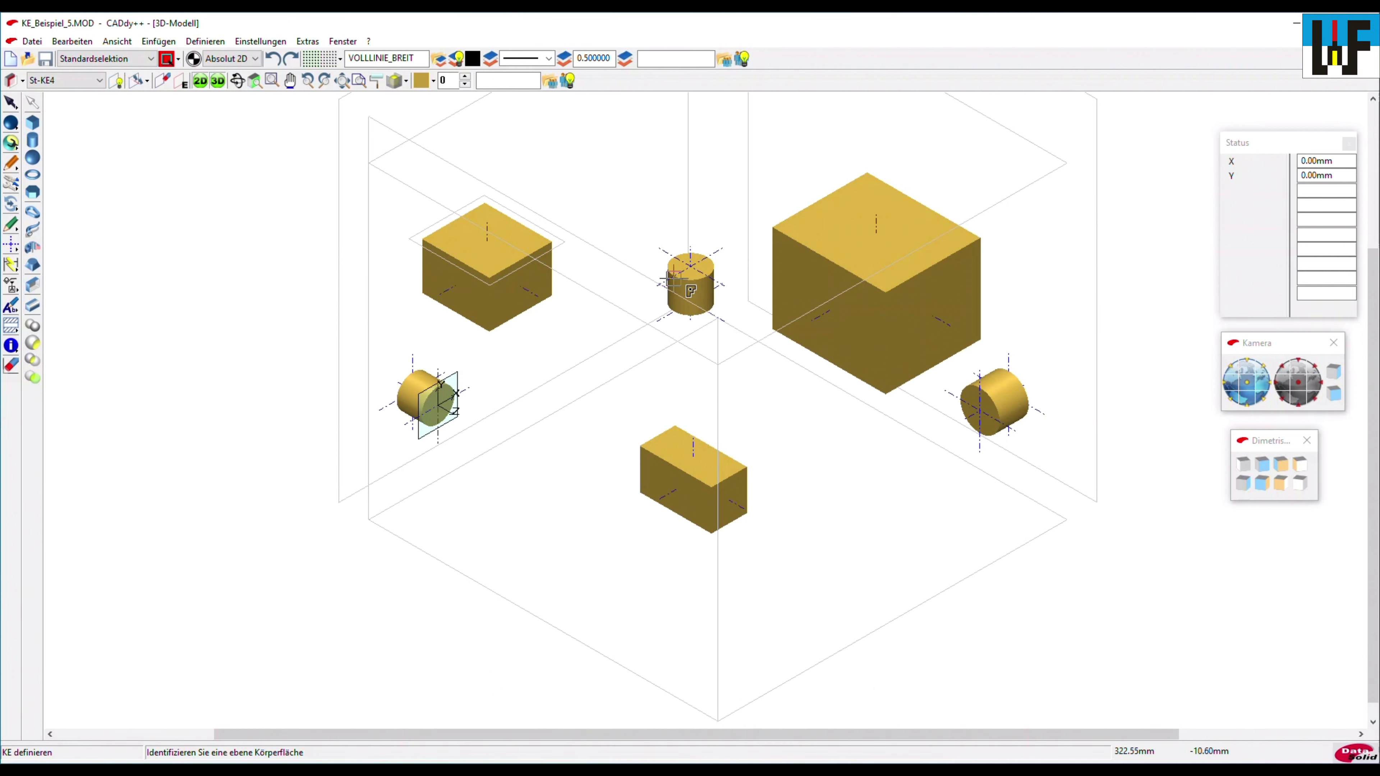
pyautogui.click(701, 269)
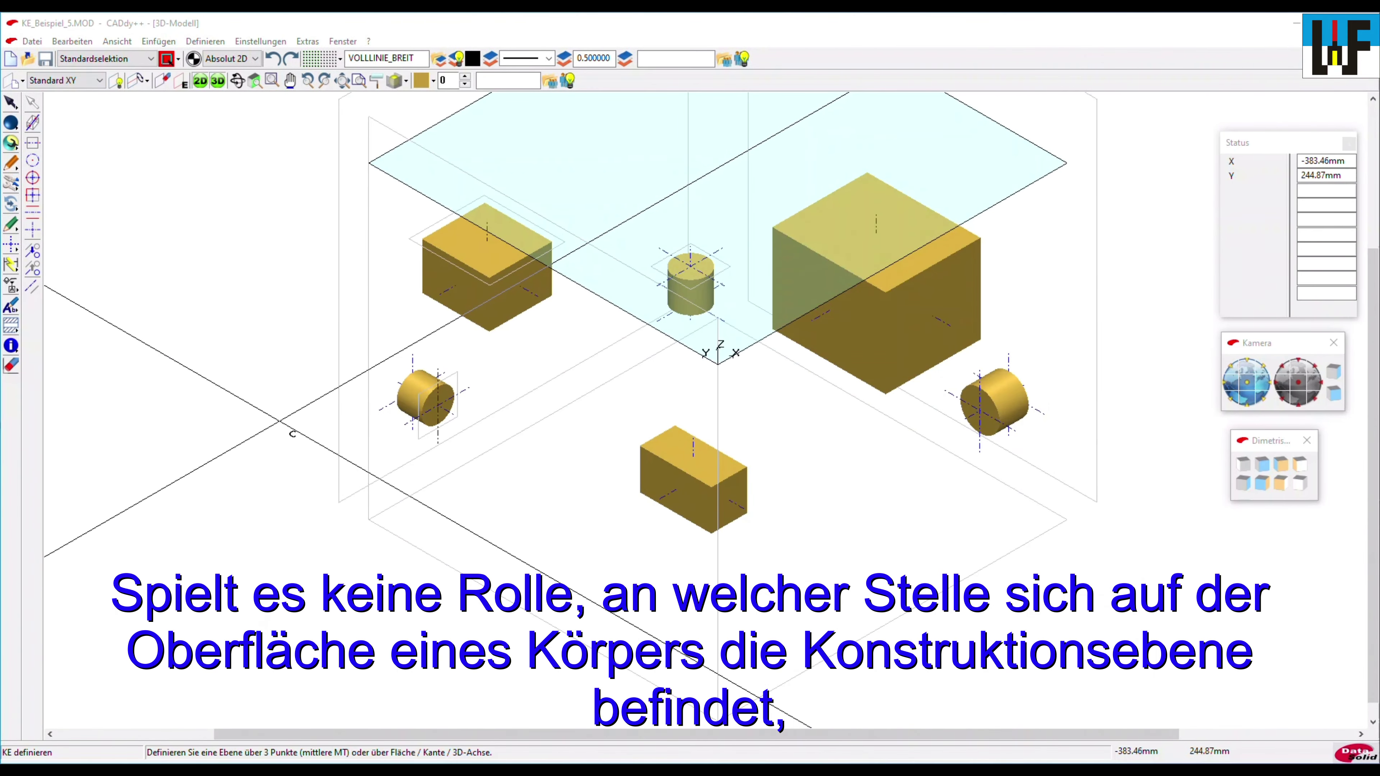
# Define plane St-KE6 on the front block's top face via Fläche/Kante/Achse
pyautogui.click(22, 80)
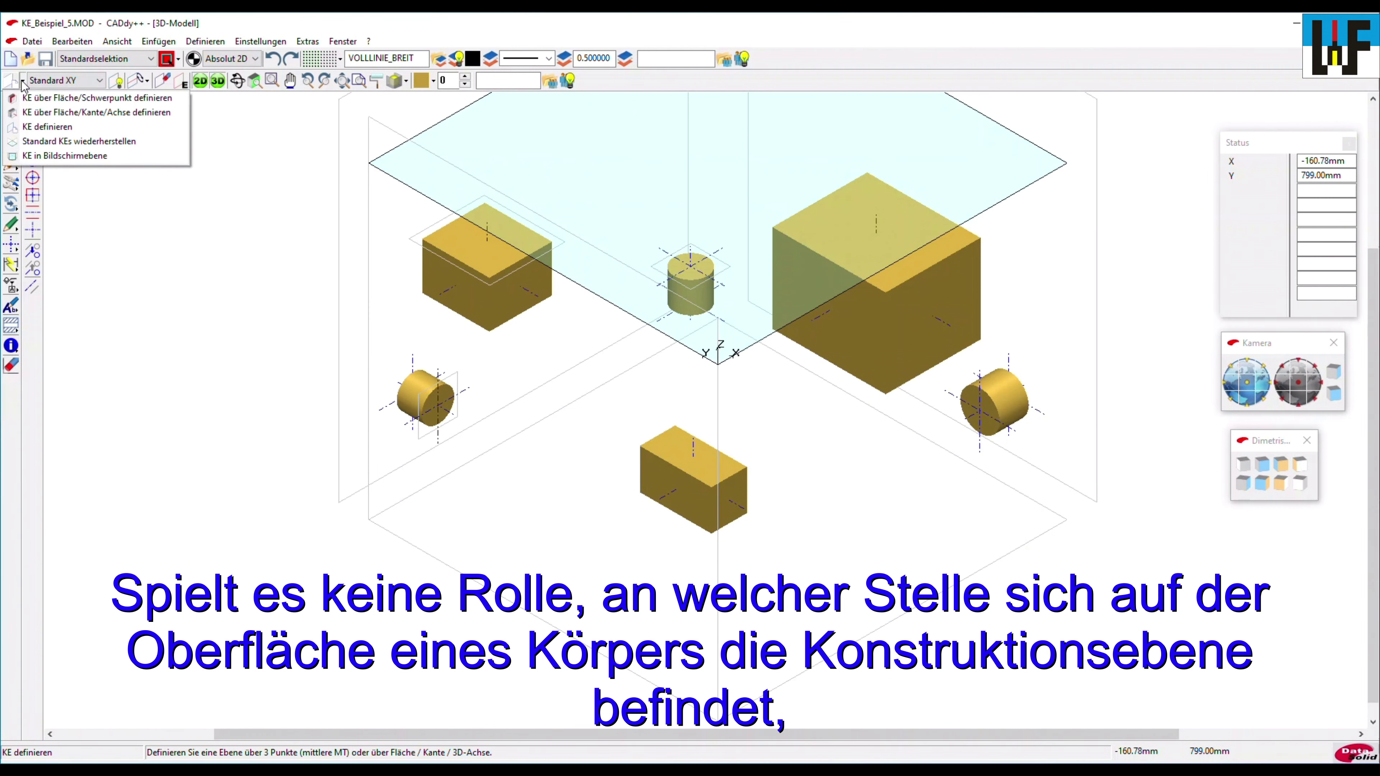
pyautogui.click(42, 114)
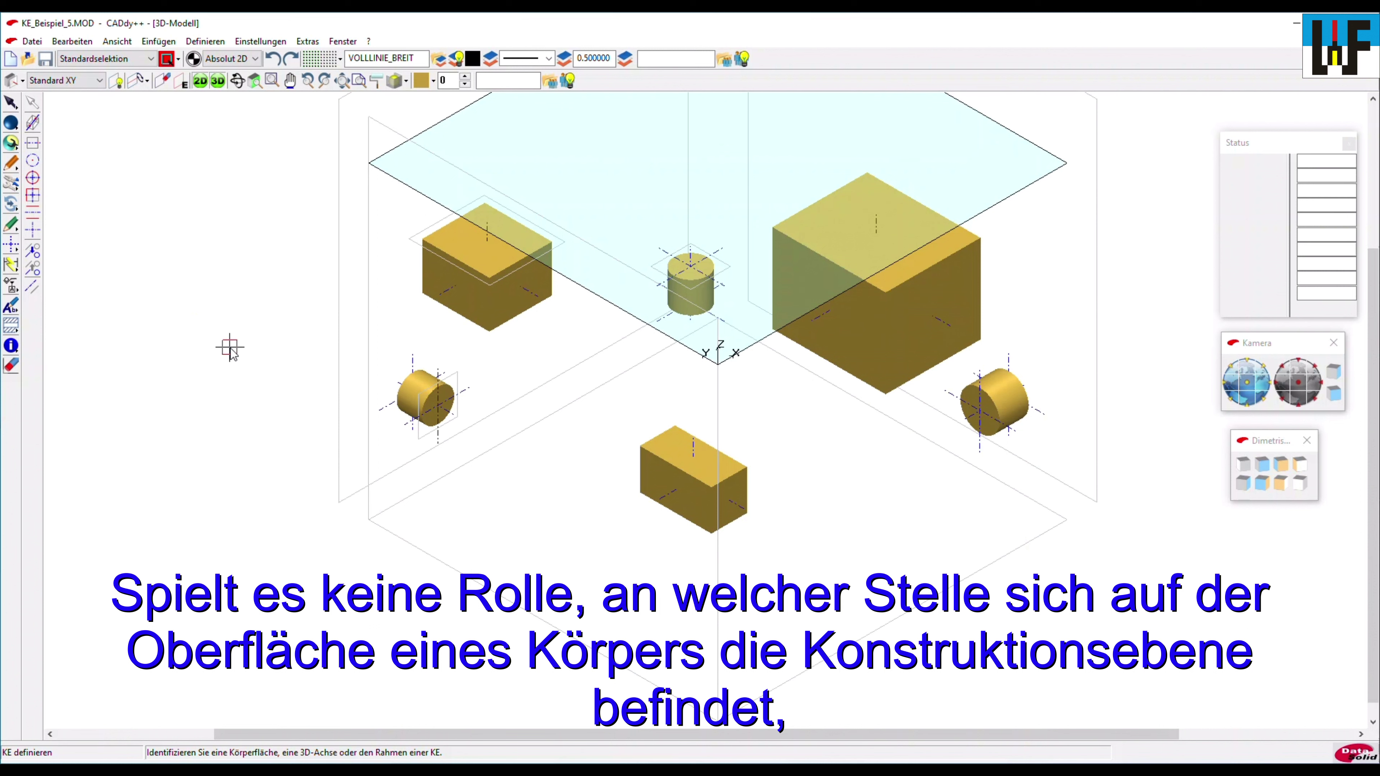
pyautogui.click(676, 451)
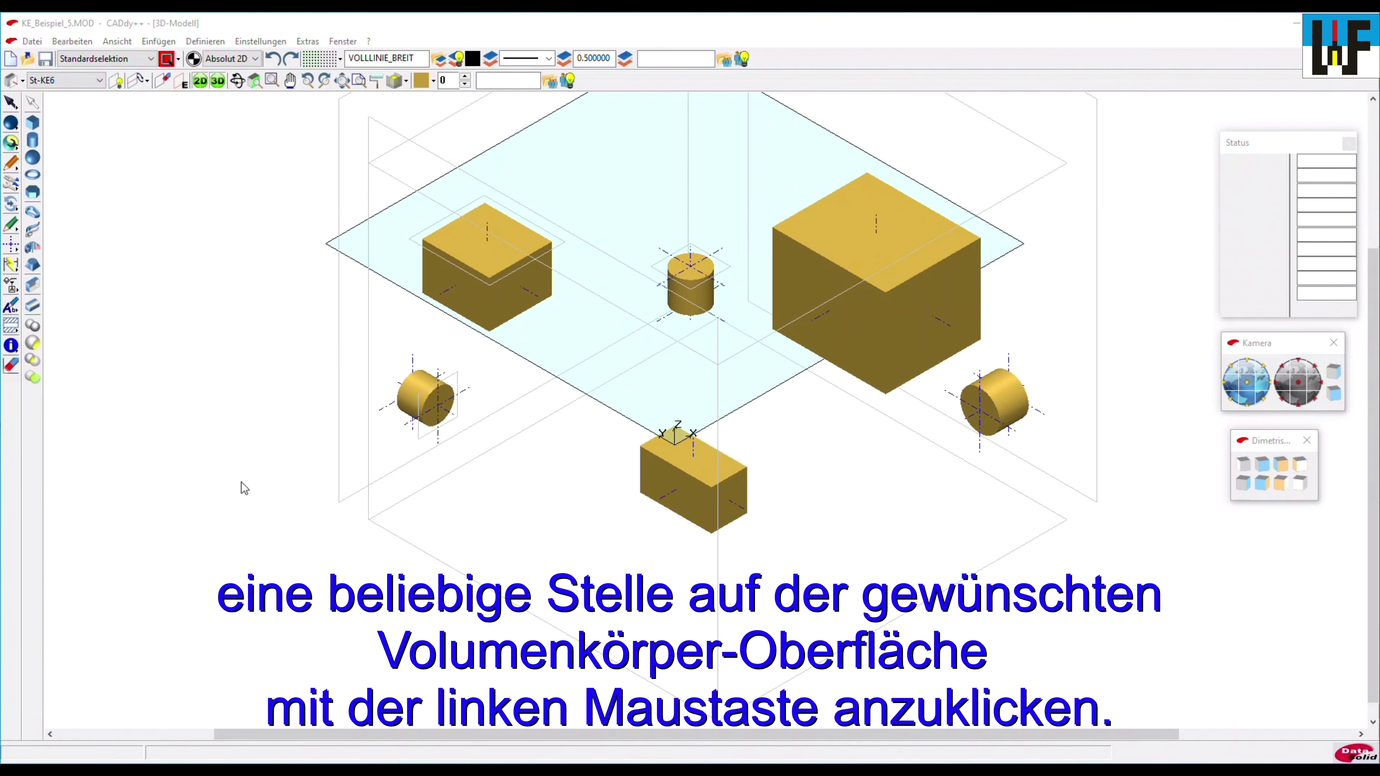
# Draw a cylinder on the front block's top extending down through it
pyautogui.click(33, 140)
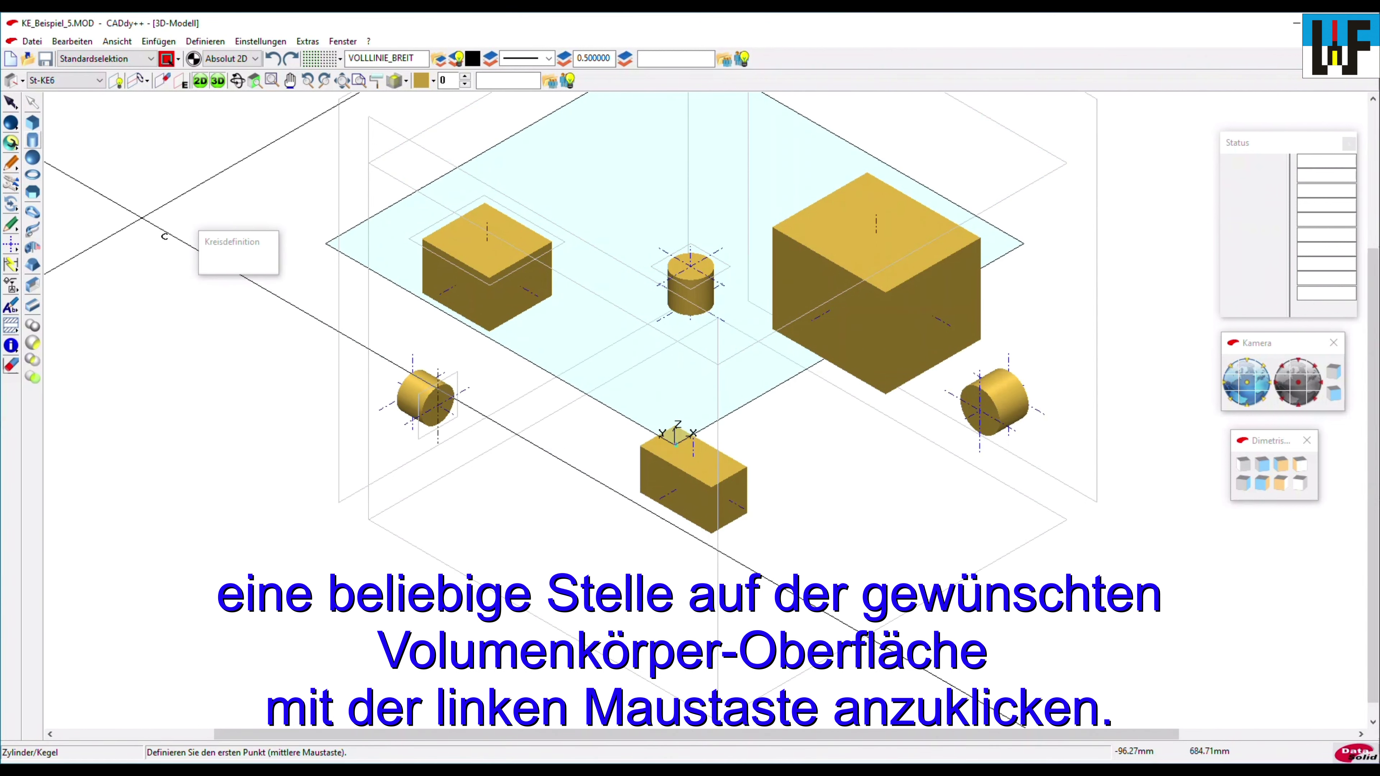
pyautogui.click(704, 463)
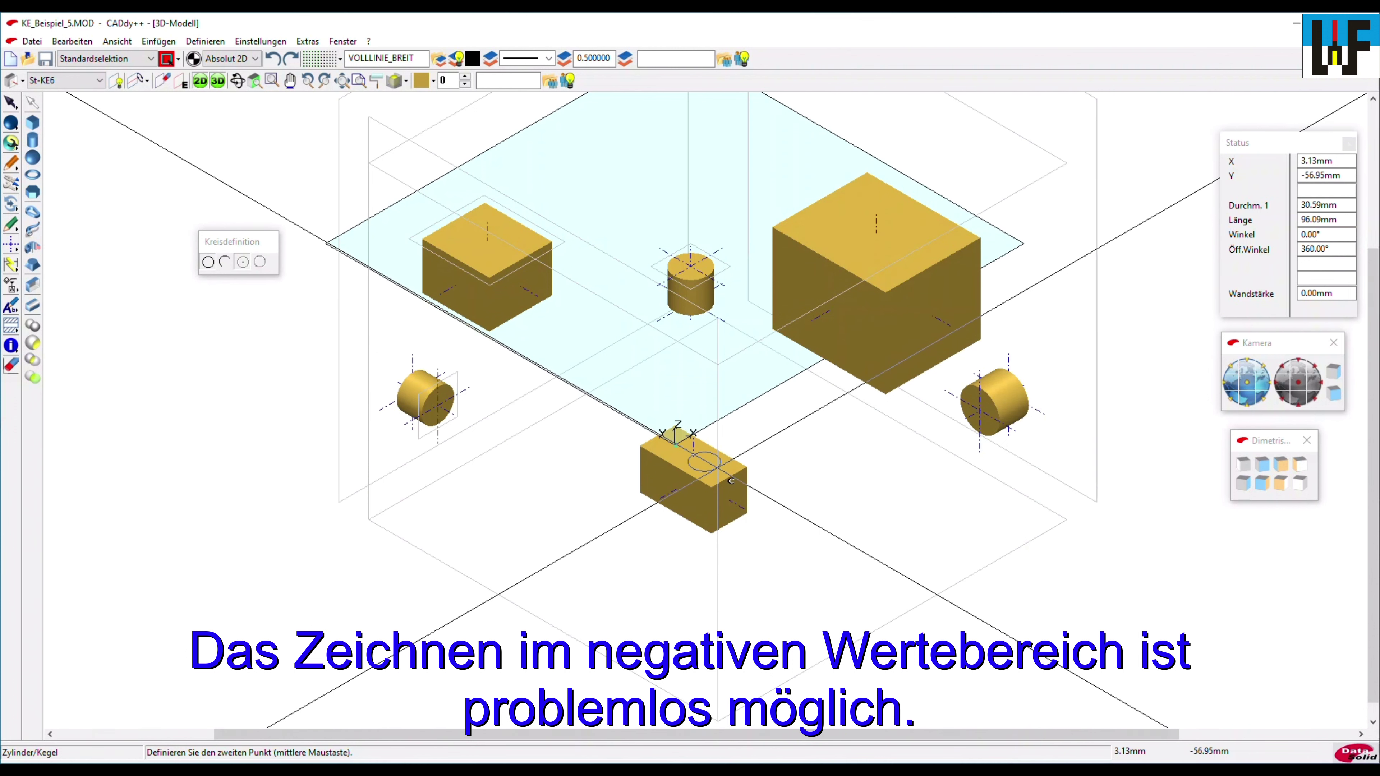
pyautogui.click(728, 480)
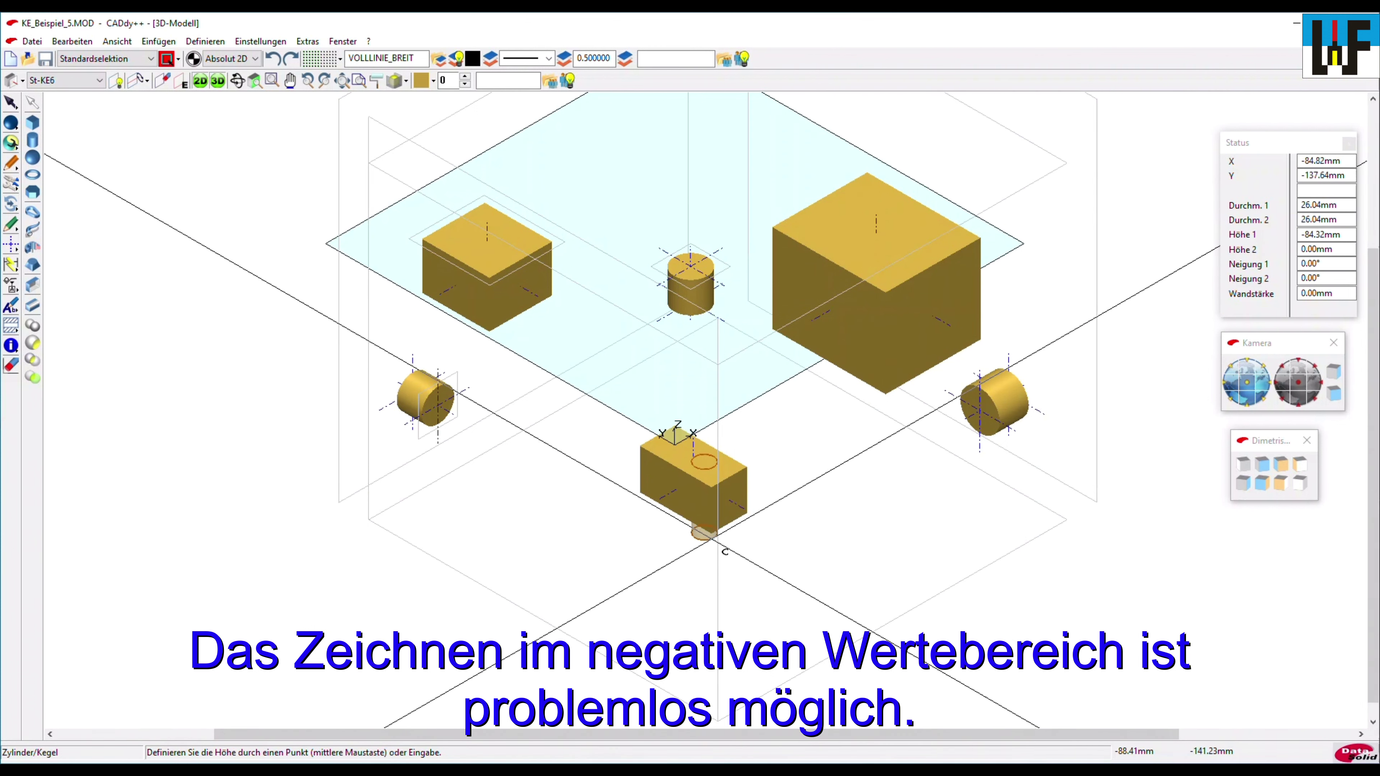
pyautogui.click(710, 553)
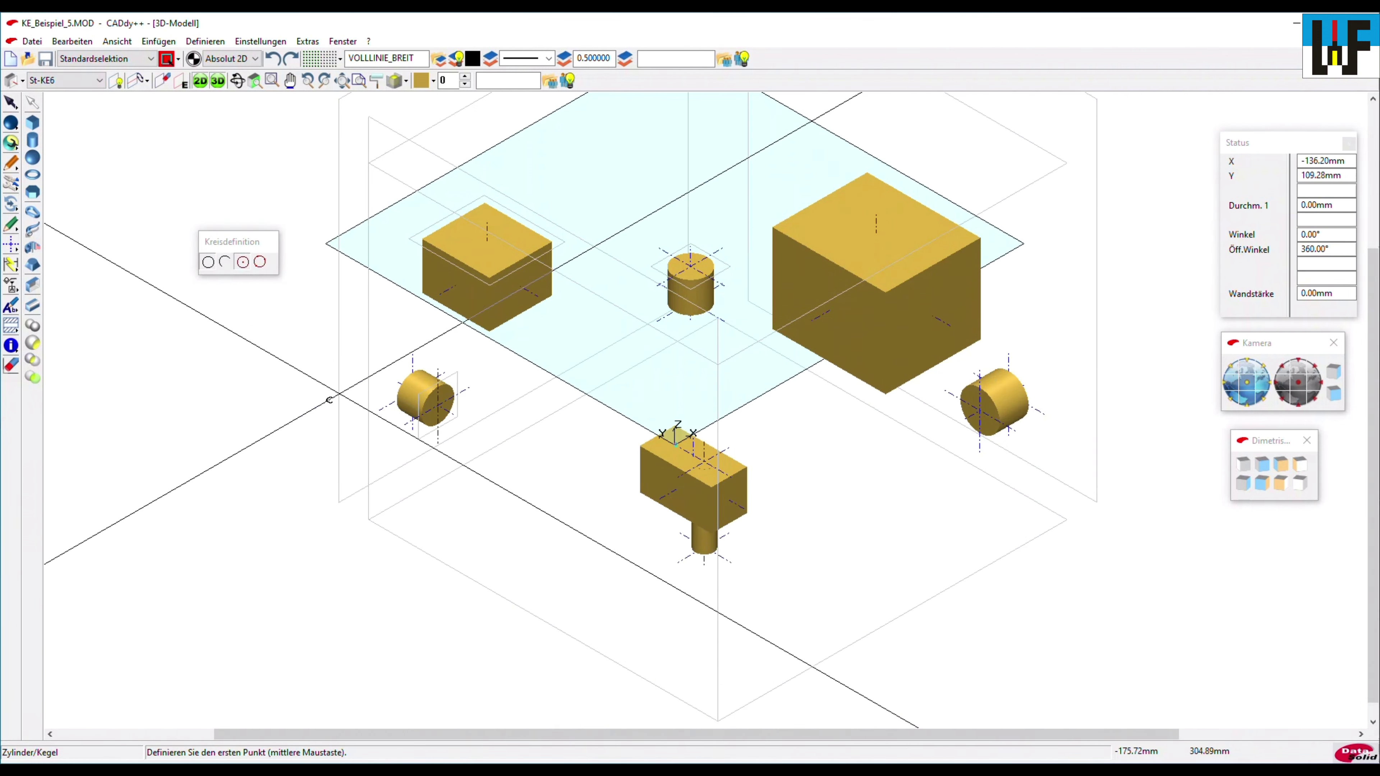
# Subtract the cylinder from the block to leave a round hole
pyautogui.click(31, 347)
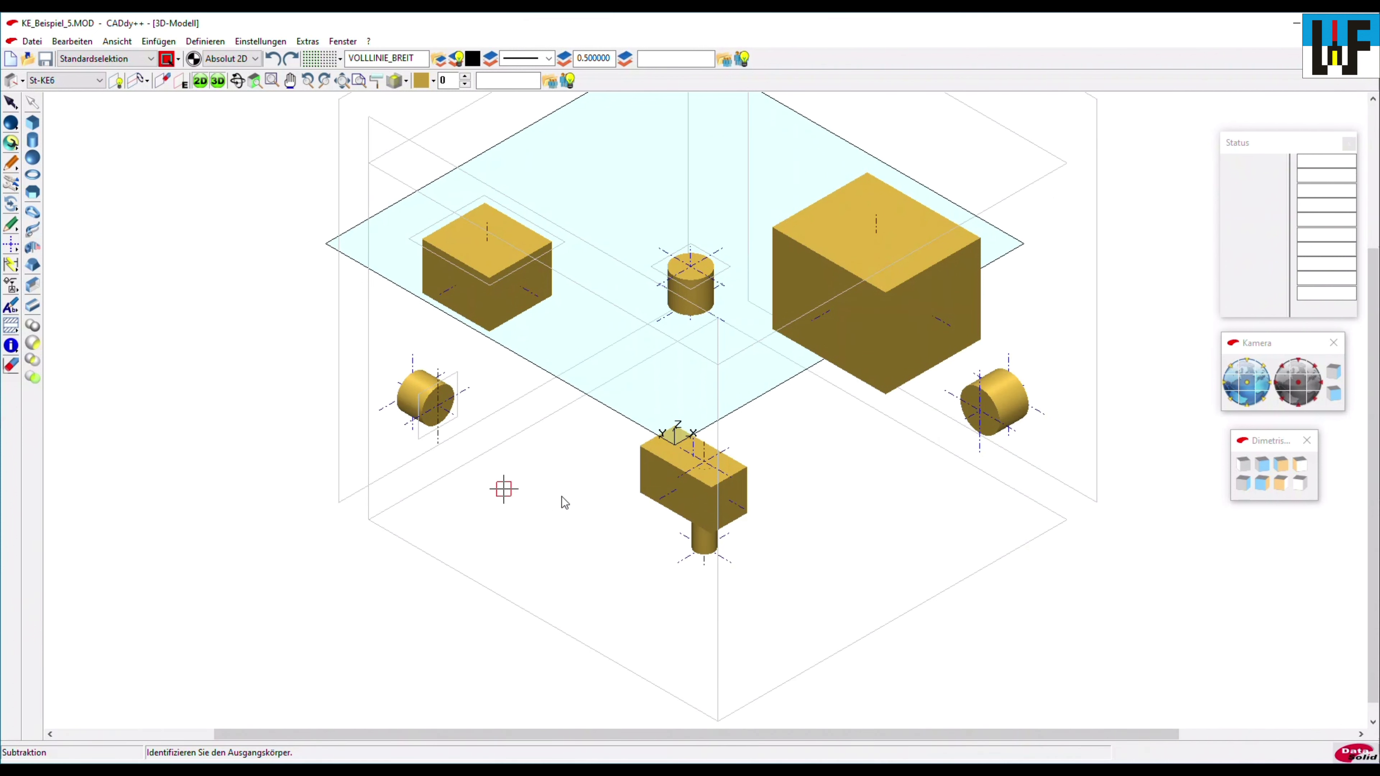
pyautogui.click(667, 458)
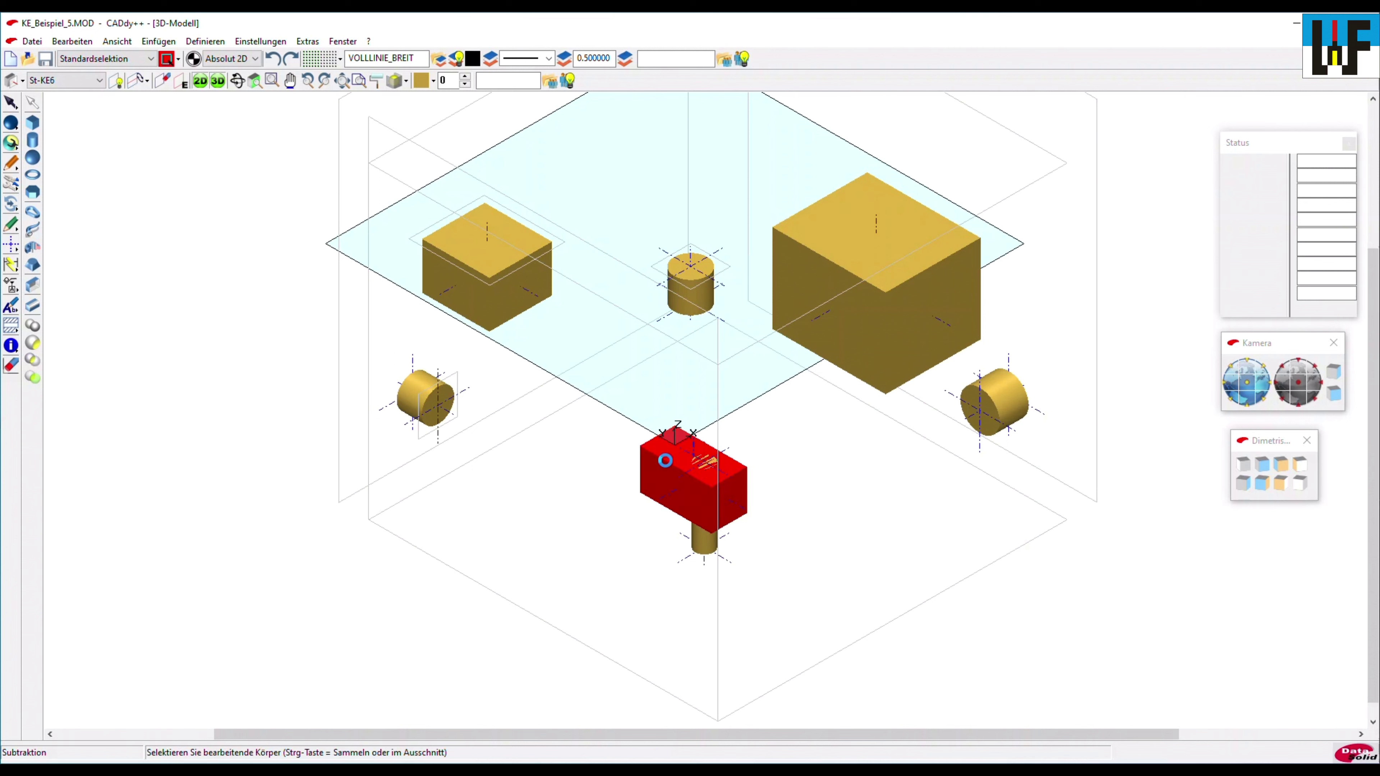
pyautogui.click(701, 547)
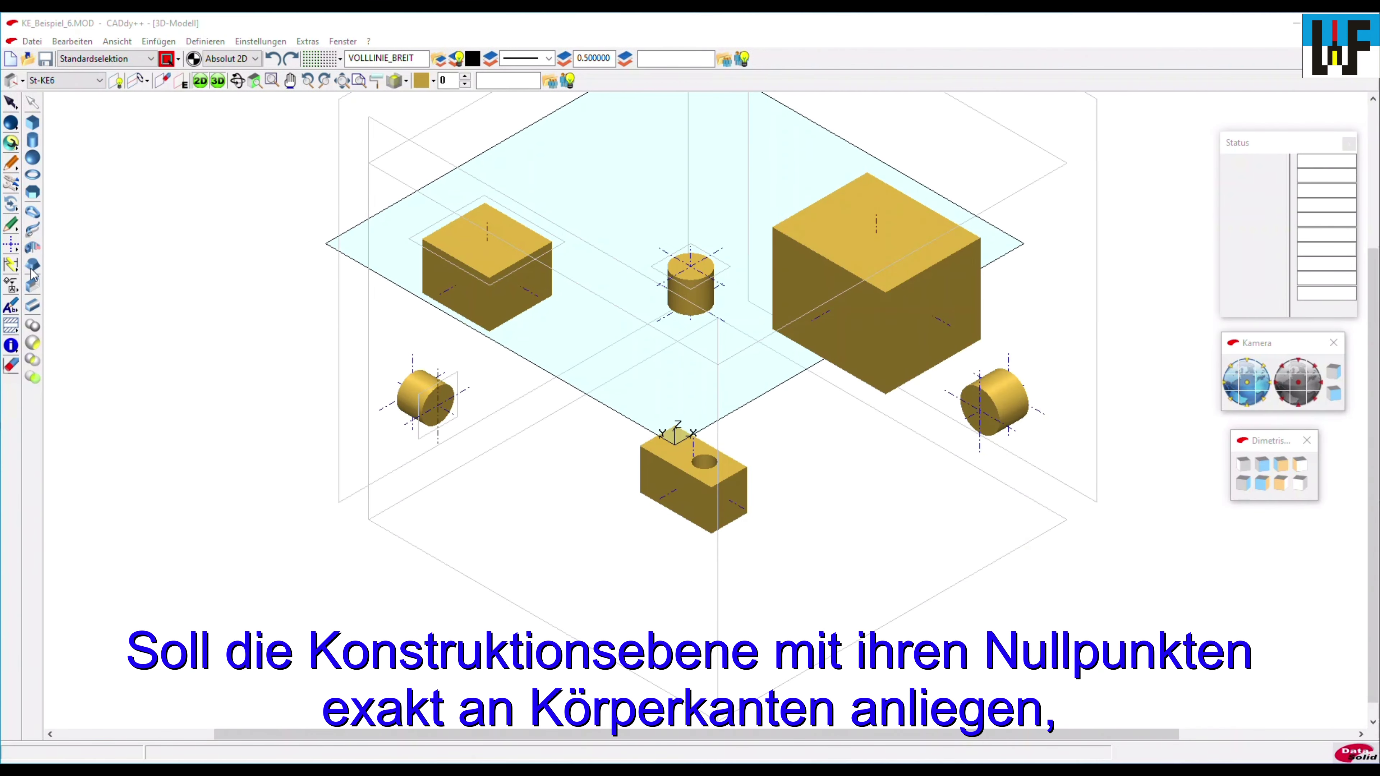
# Define a 3D axis along the large cube's front vertical edge, snapped to its top and bottom corners
pyautogui.click(10, 245)
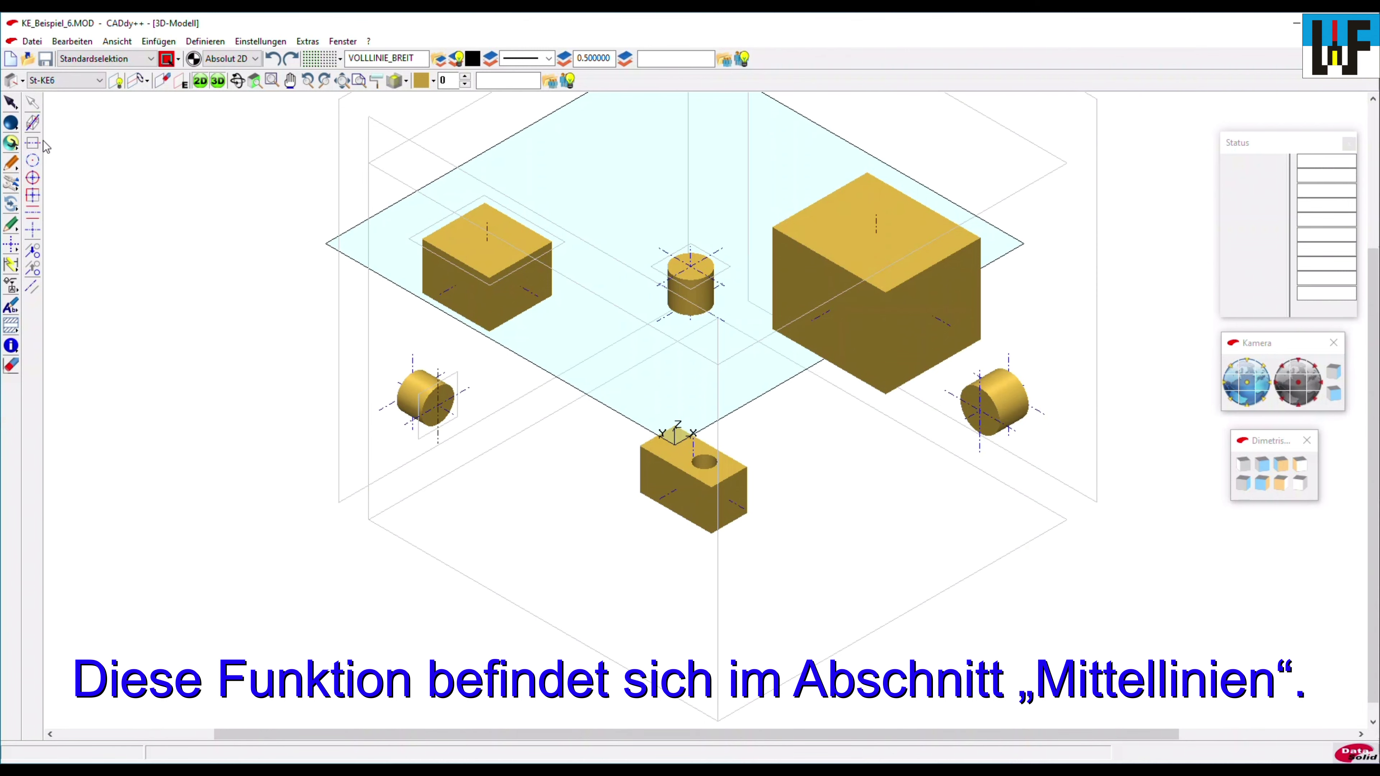
pyautogui.click(33, 124)
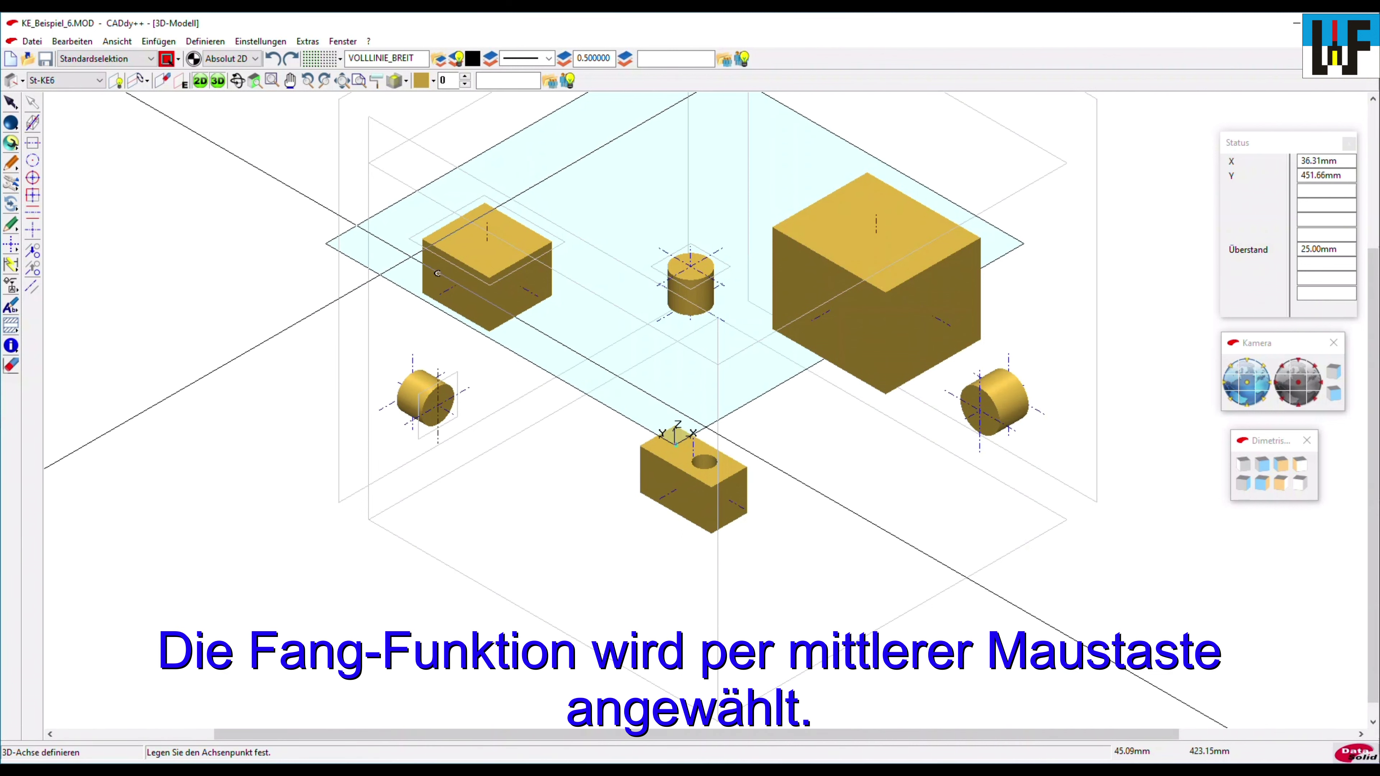
pyautogui.middleClick(785, 369)
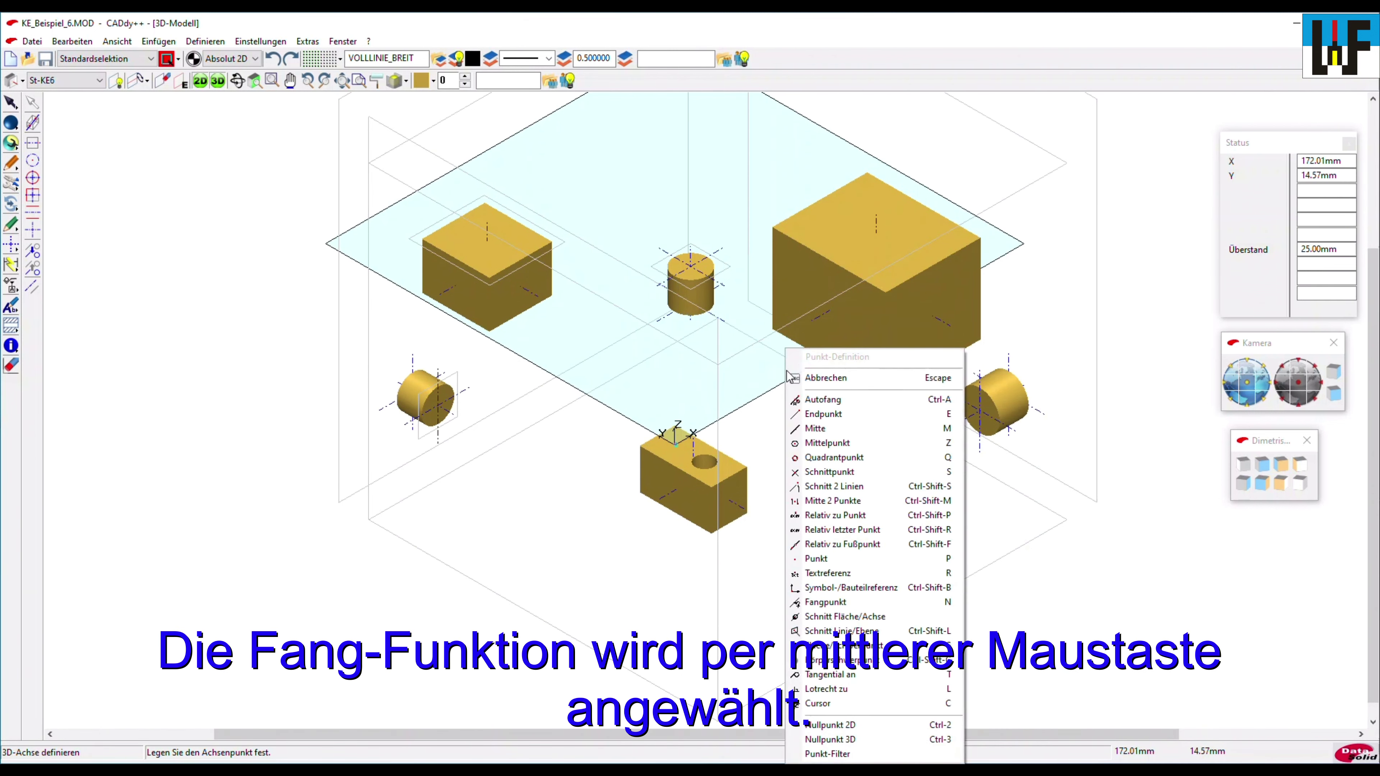
pyautogui.click(810, 414)
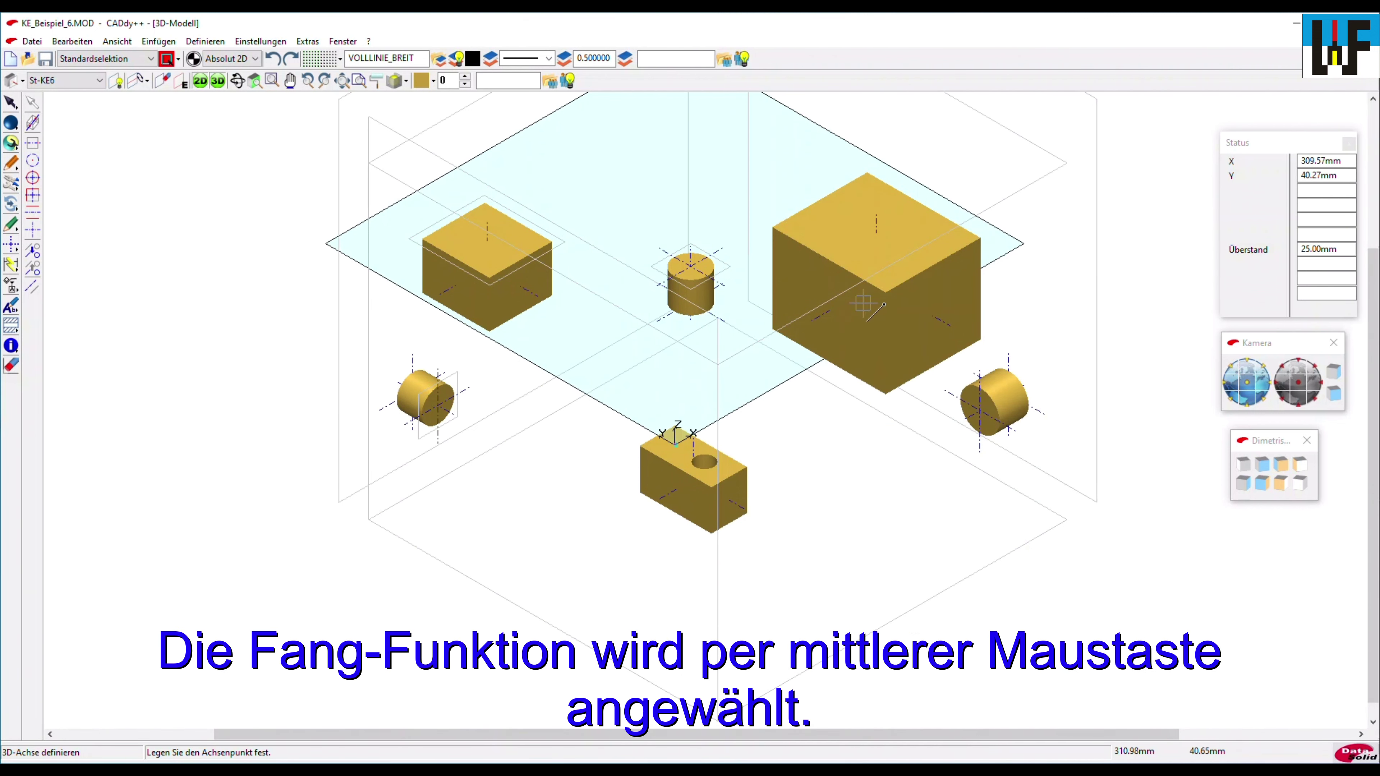
pyautogui.click(886, 289)
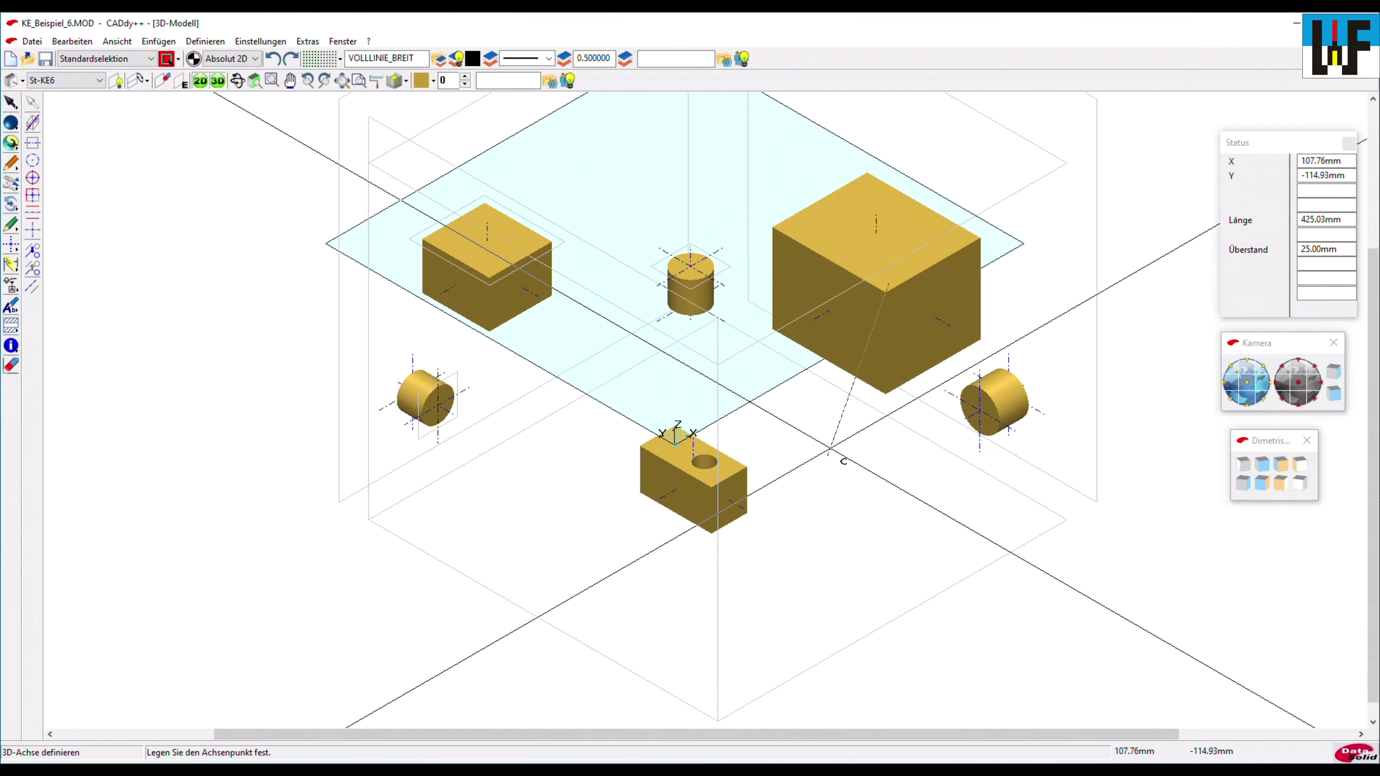
pyautogui.middleClick(830, 451)
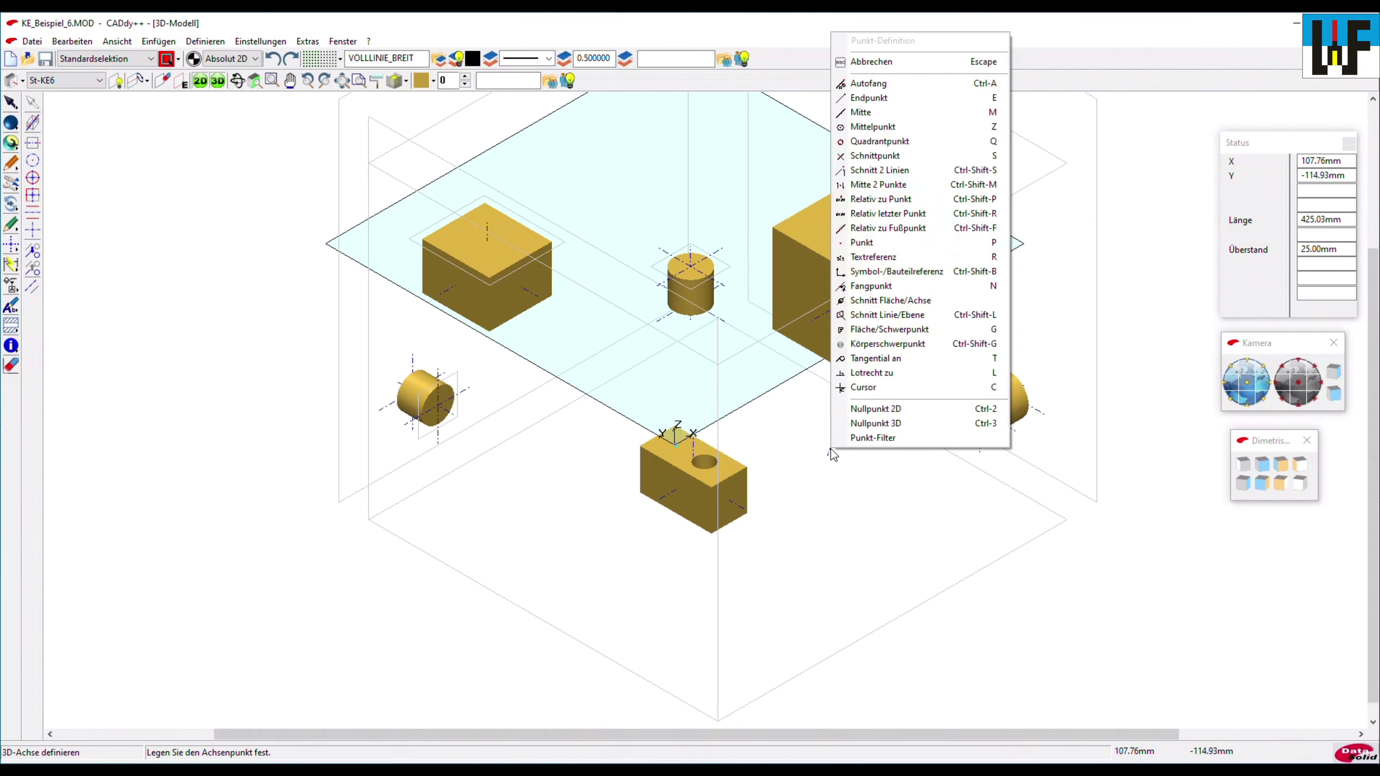
pyautogui.click(864, 100)
pyautogui.click(885, 401)
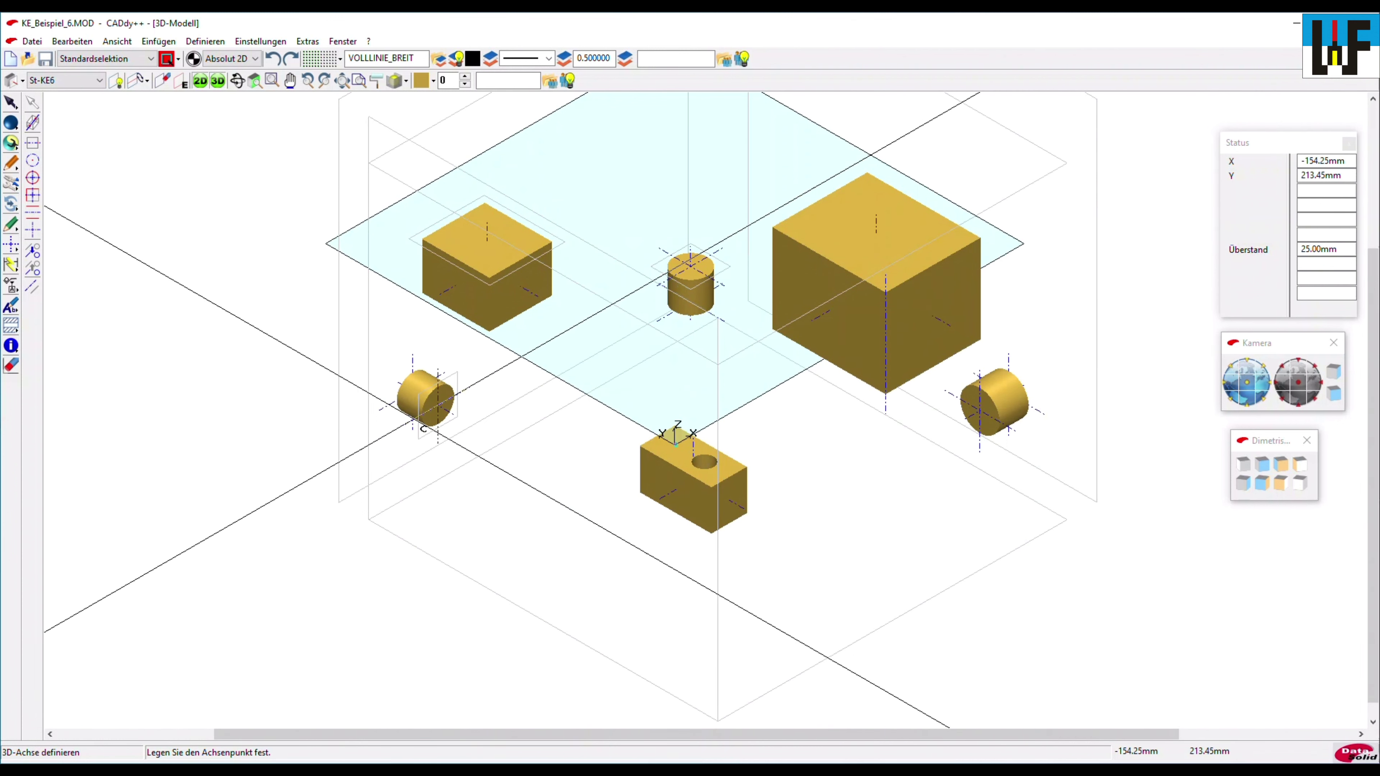
# Place construction plane St-KE7 on the new cube-edge axis
pyautogui.click(23, 81)
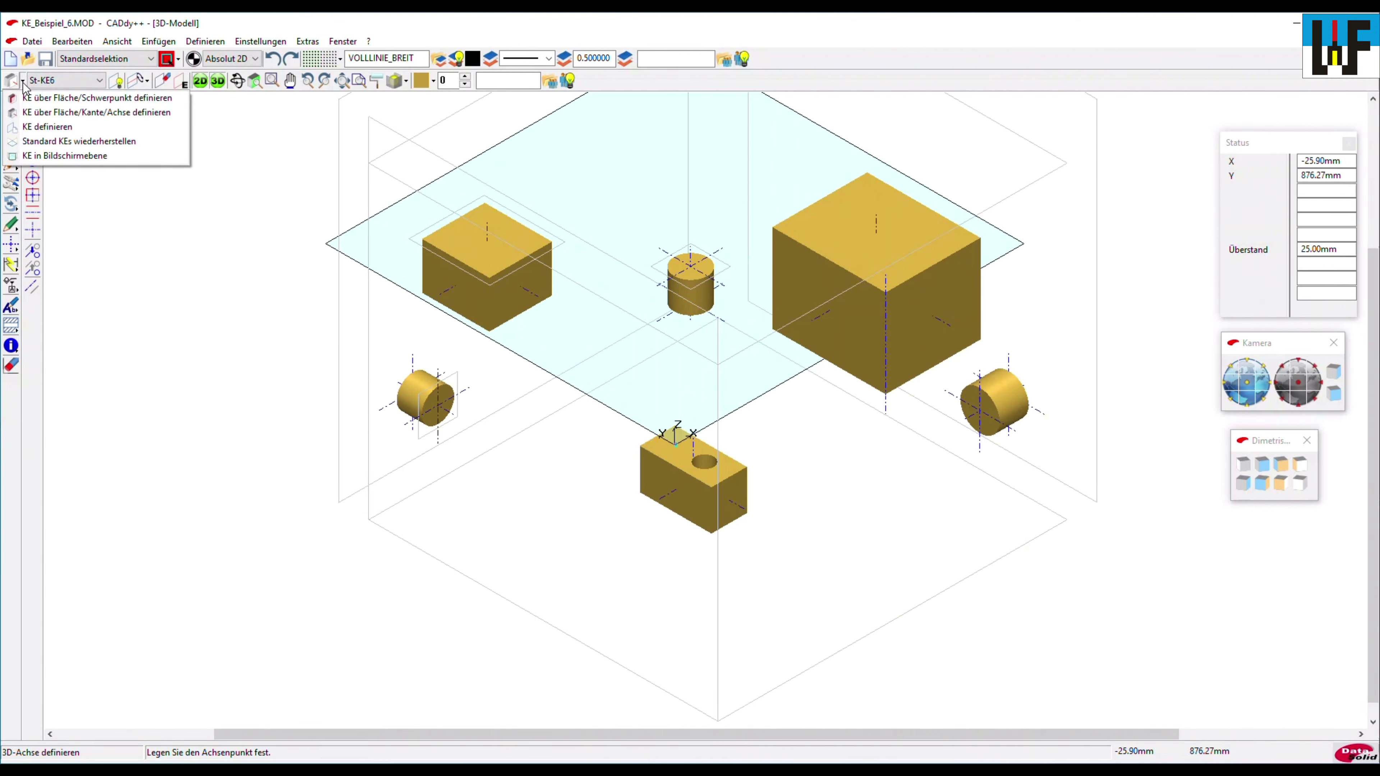
pyautogui.click(49, 126)
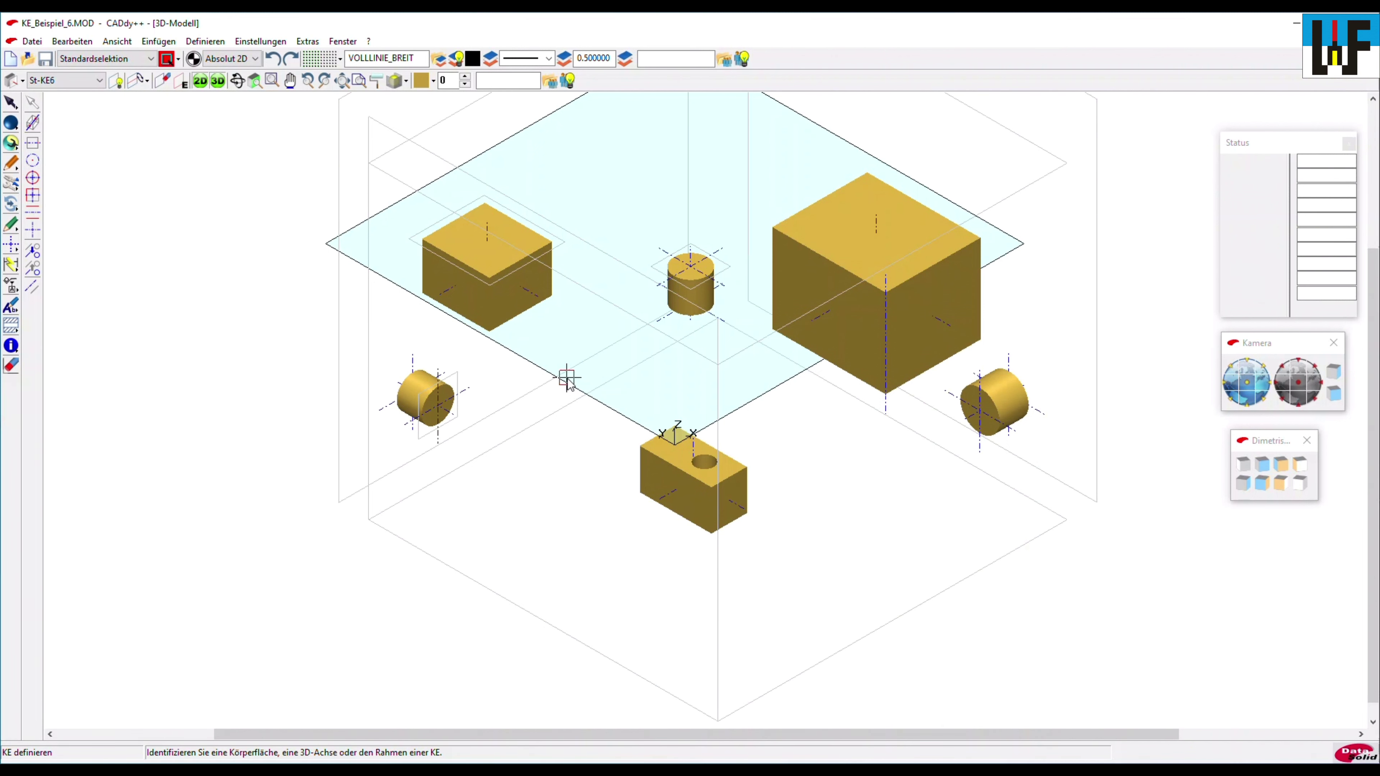
pyautogui.click(885, 285)
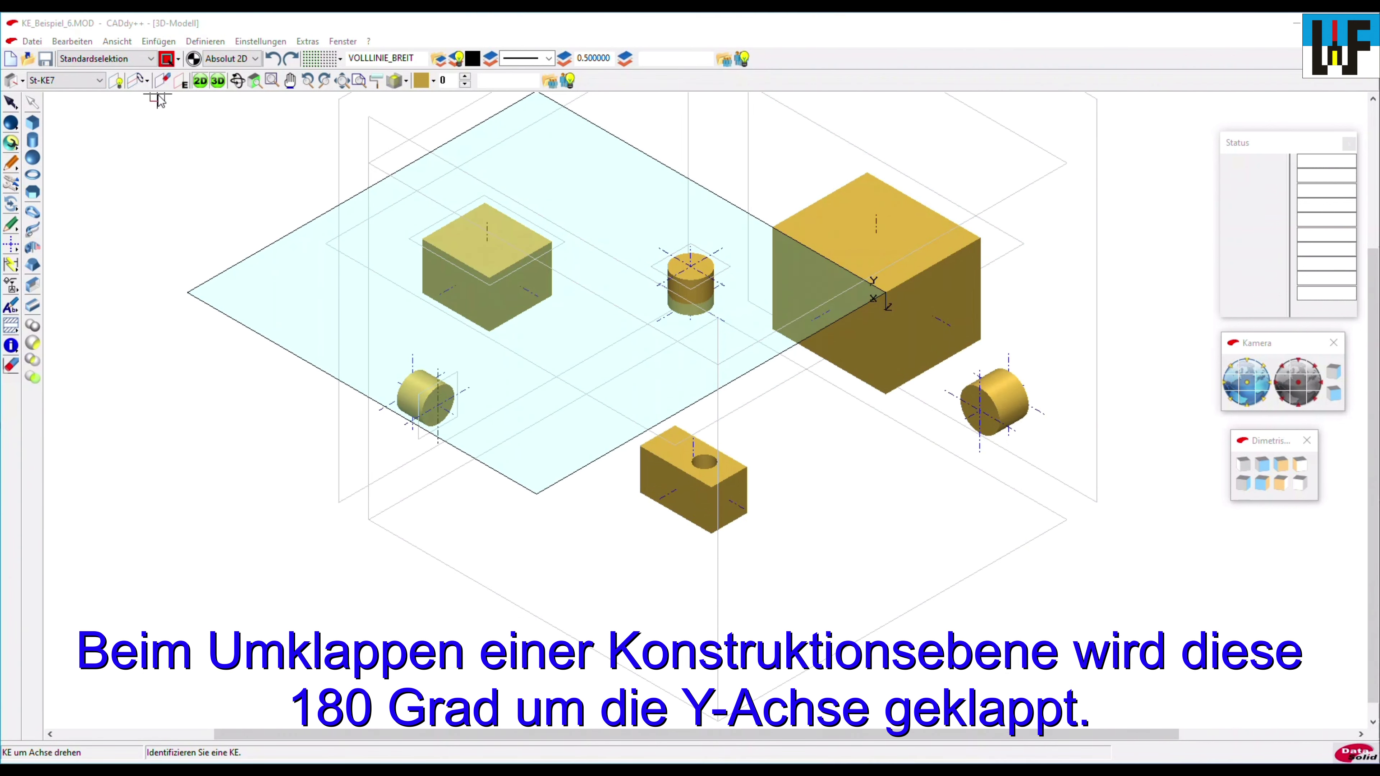
# Flip the construction plane over its Y axis
pyautogui.click(148, 81)
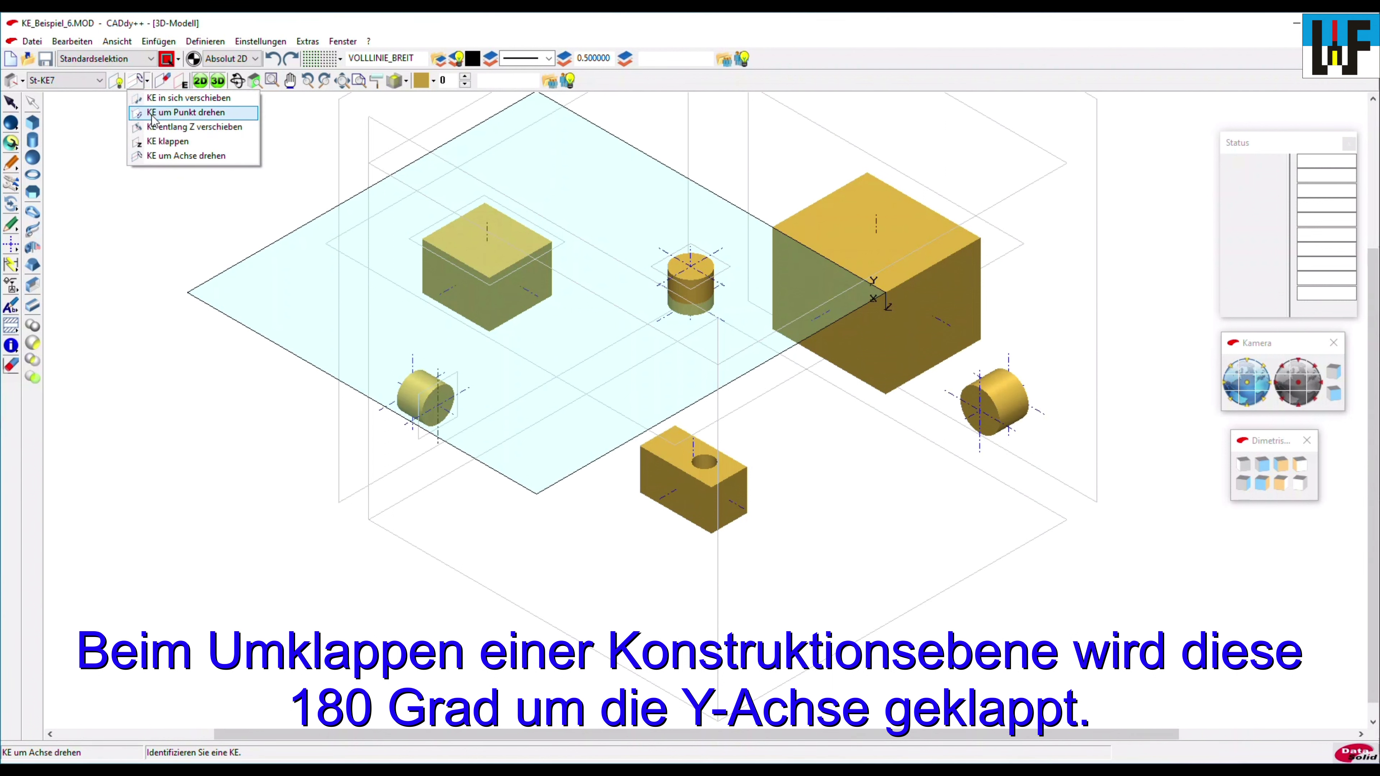
pyautogui.click(167, 141)
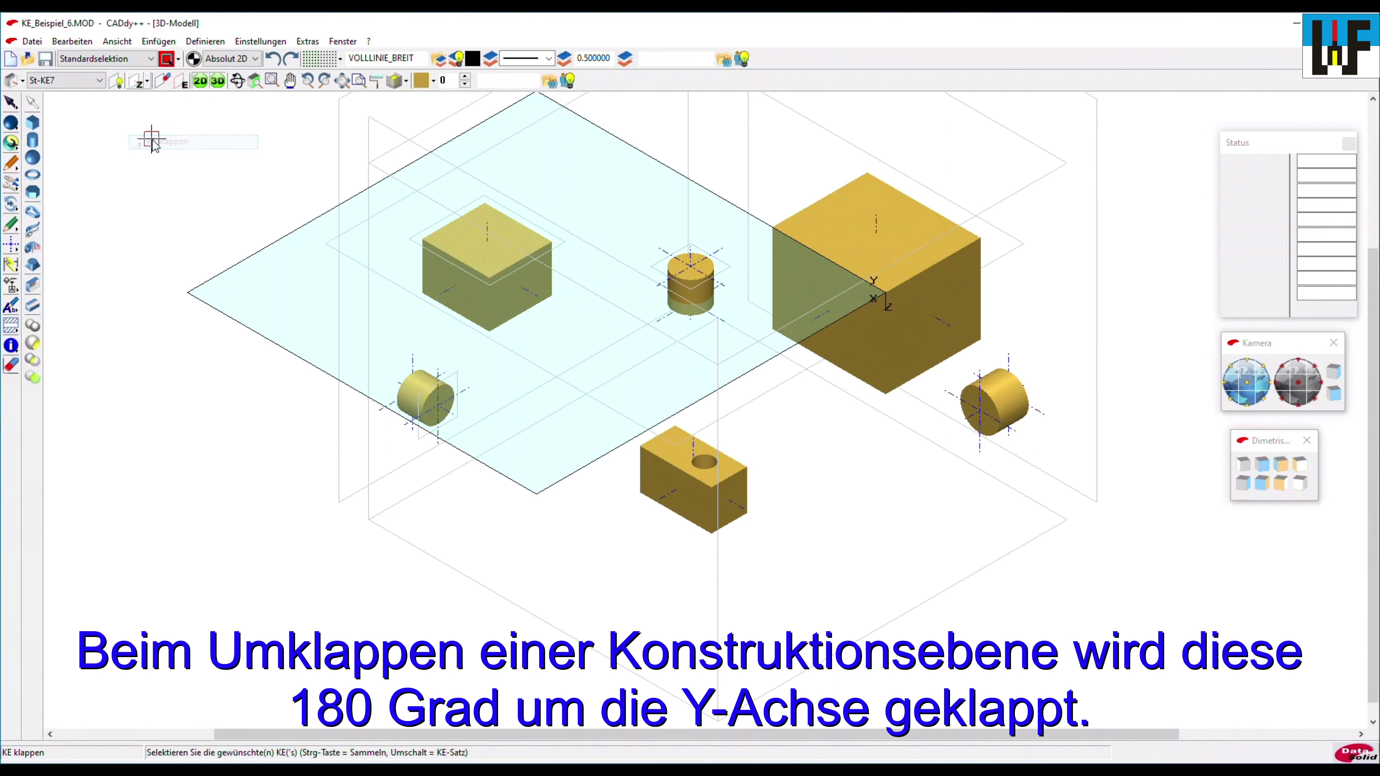
pyautogui.click(740, 375)
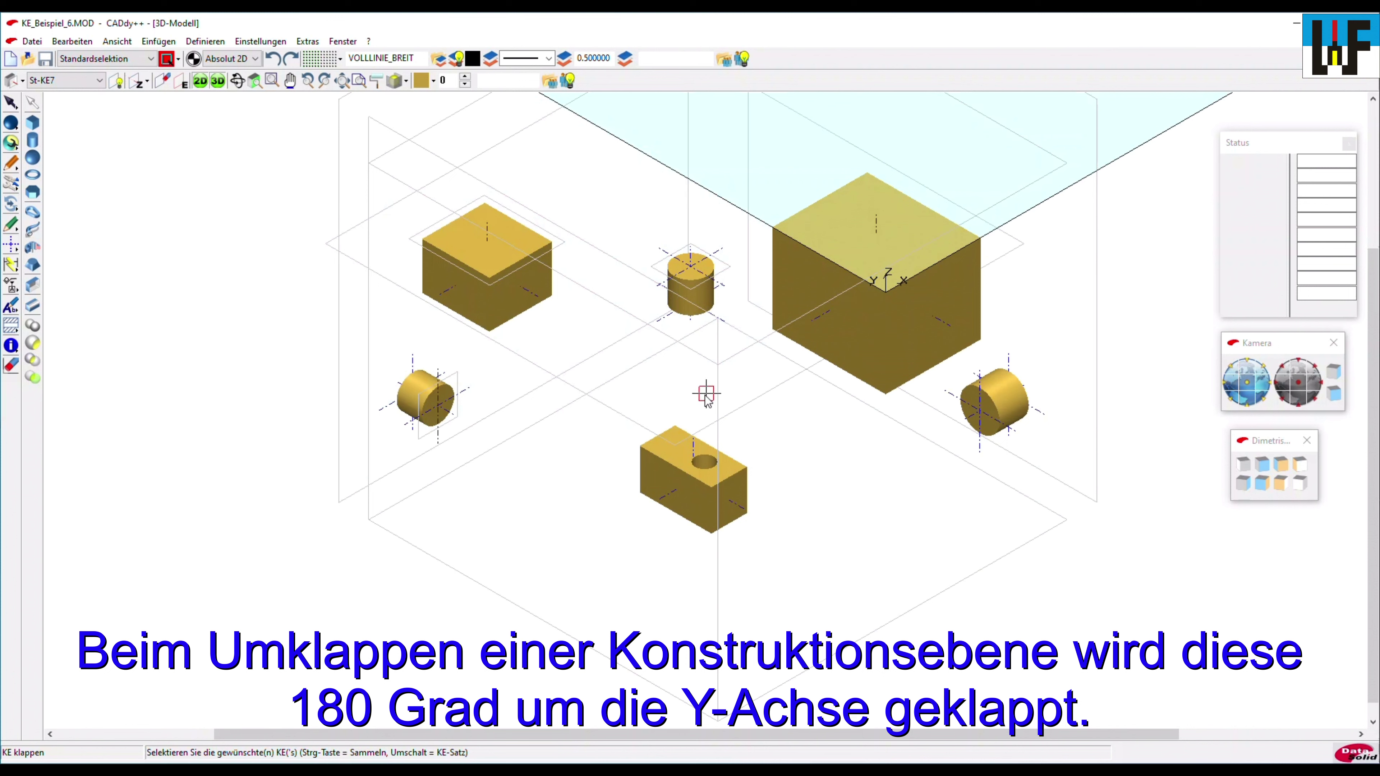
# Draw a vertical cylinder down through the cube top and subtract it from the cube
pyautogui.click(32, 142)
pyautogui.middleClick(829, 229)
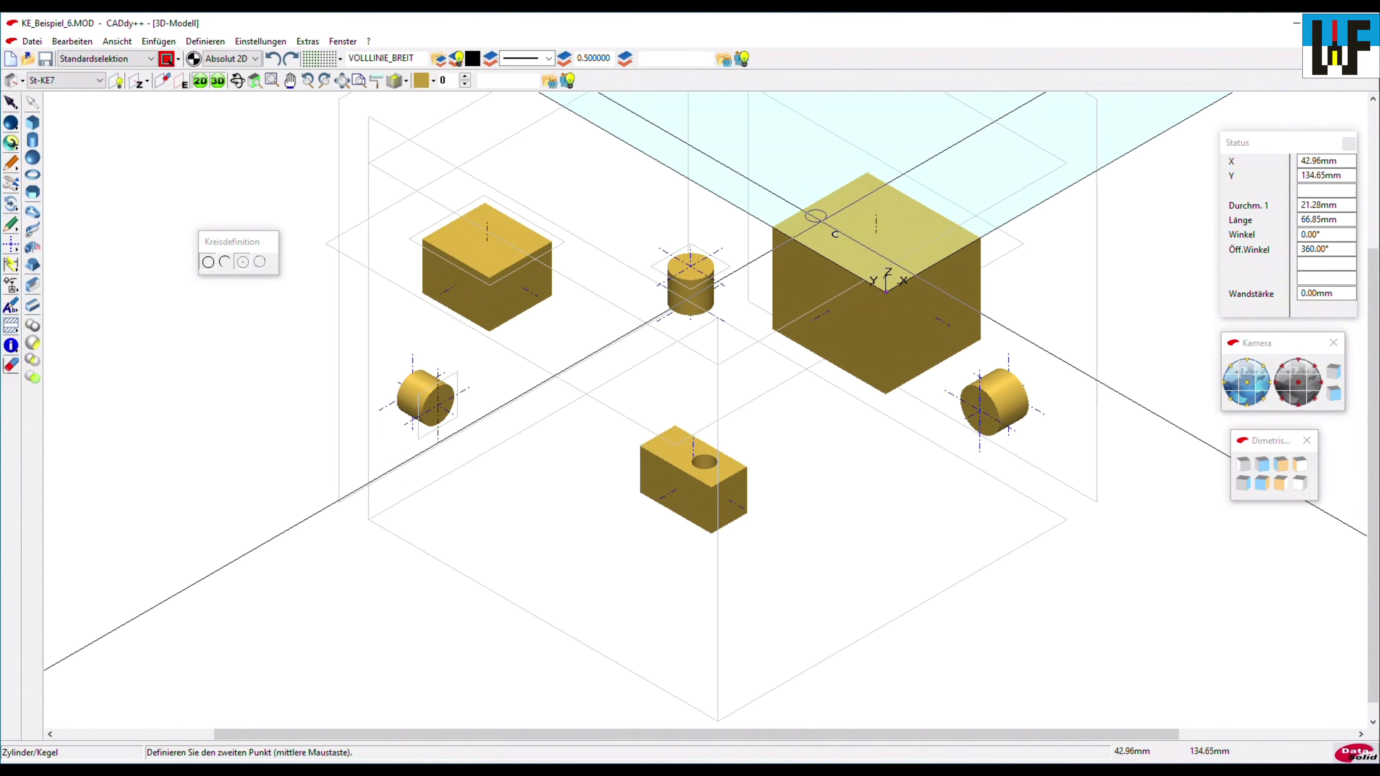
pyautogui.middleClick(827, 225)
pyautogui.middleClick(654, 401)
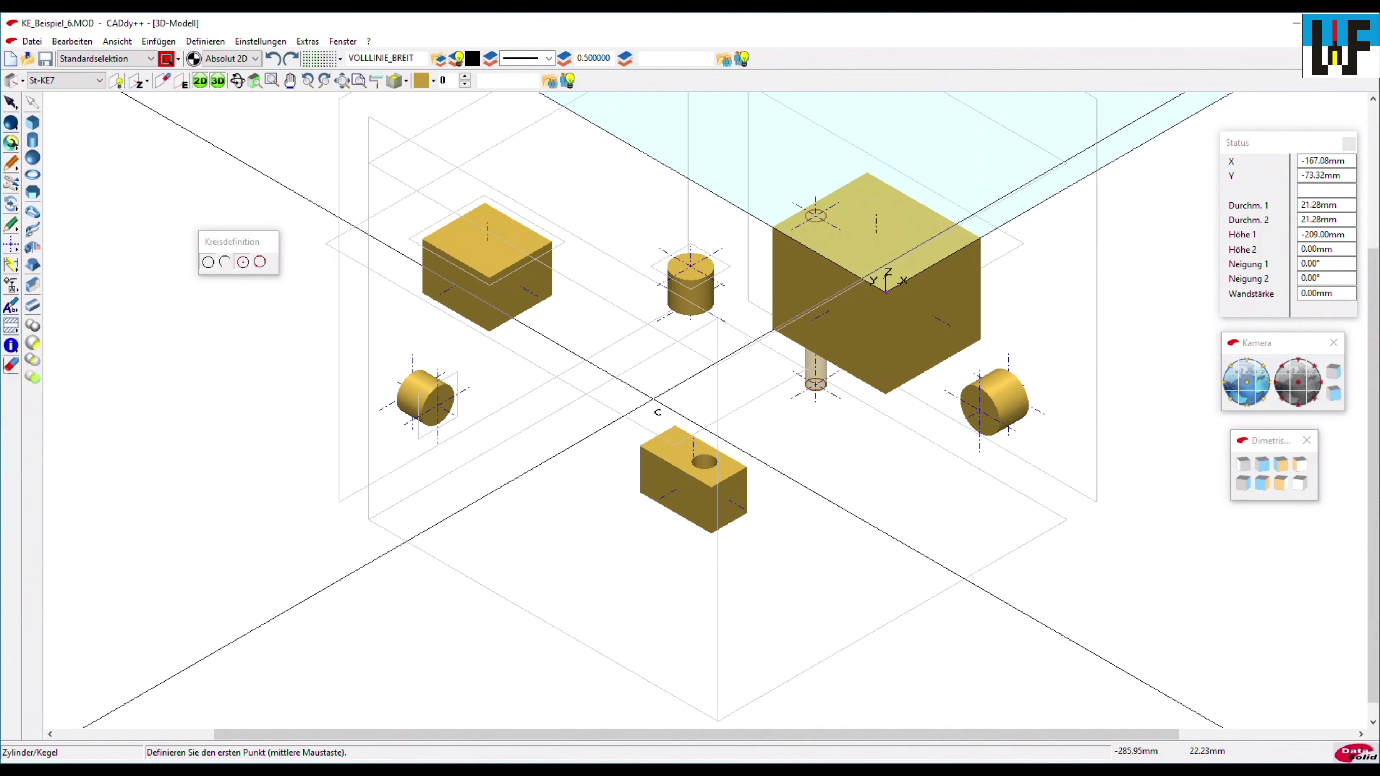
pyautogui.click(33, 348)
pyautogui.click(849, 248)
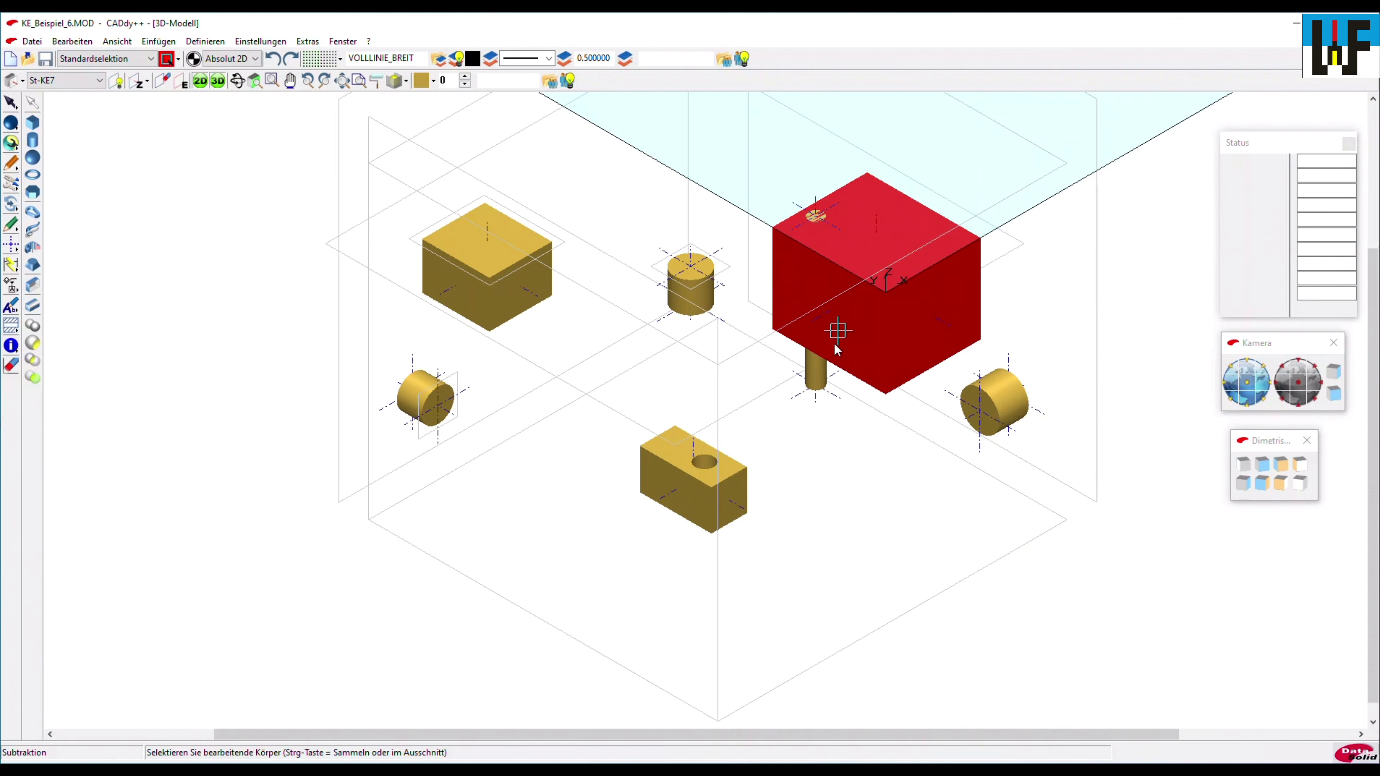
pyautogui.click(815, 371)
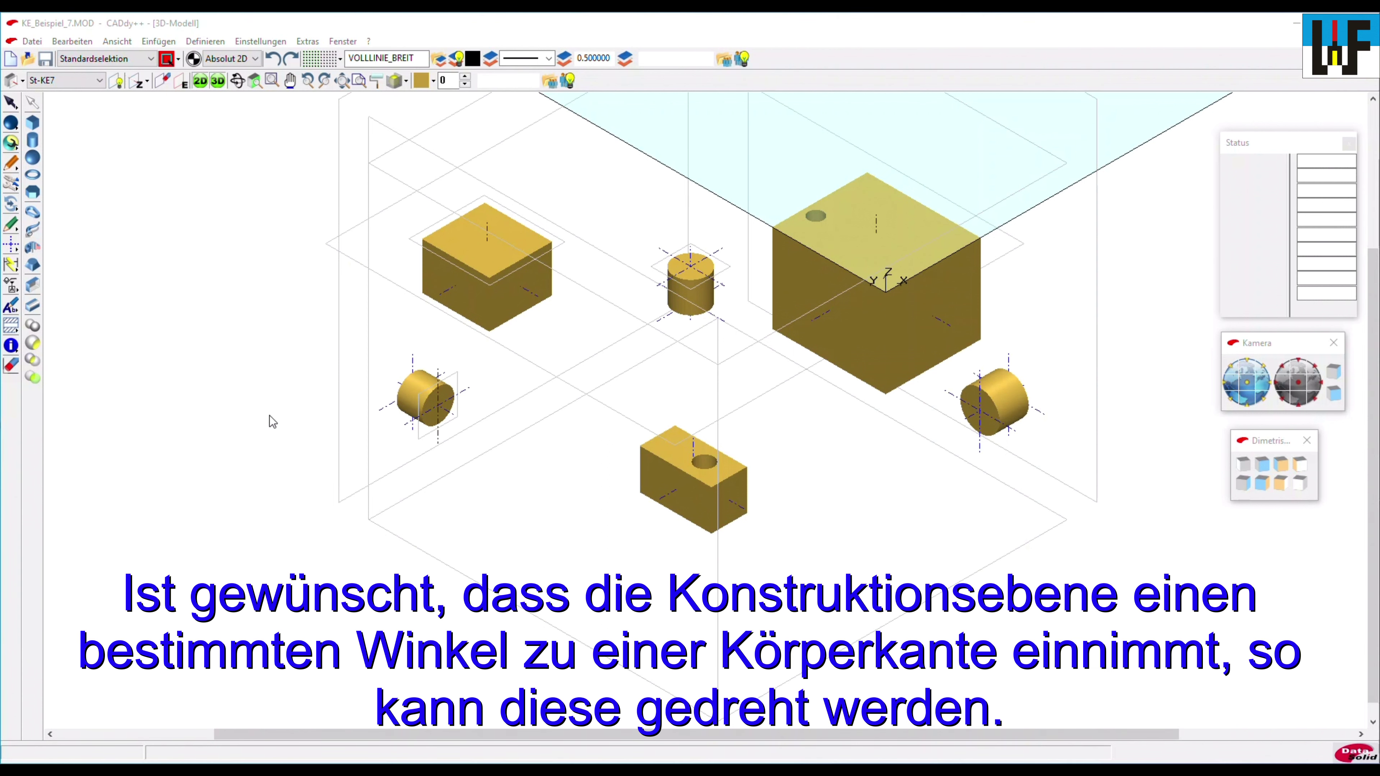
# Rotate the construction plane about an axis snapped to the cube's top and bottom front corners
pyautogui.click(148, 82)
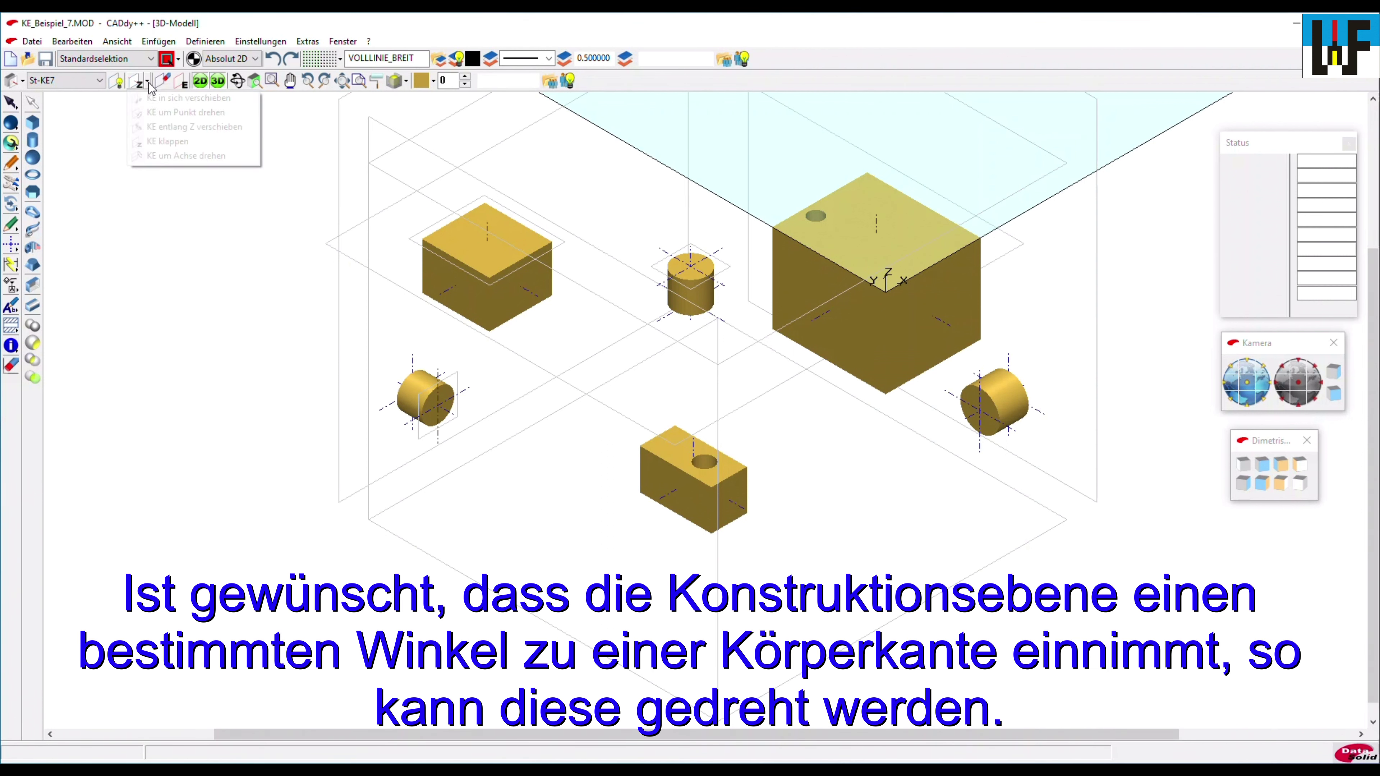
pyautogui.click(165, 158)
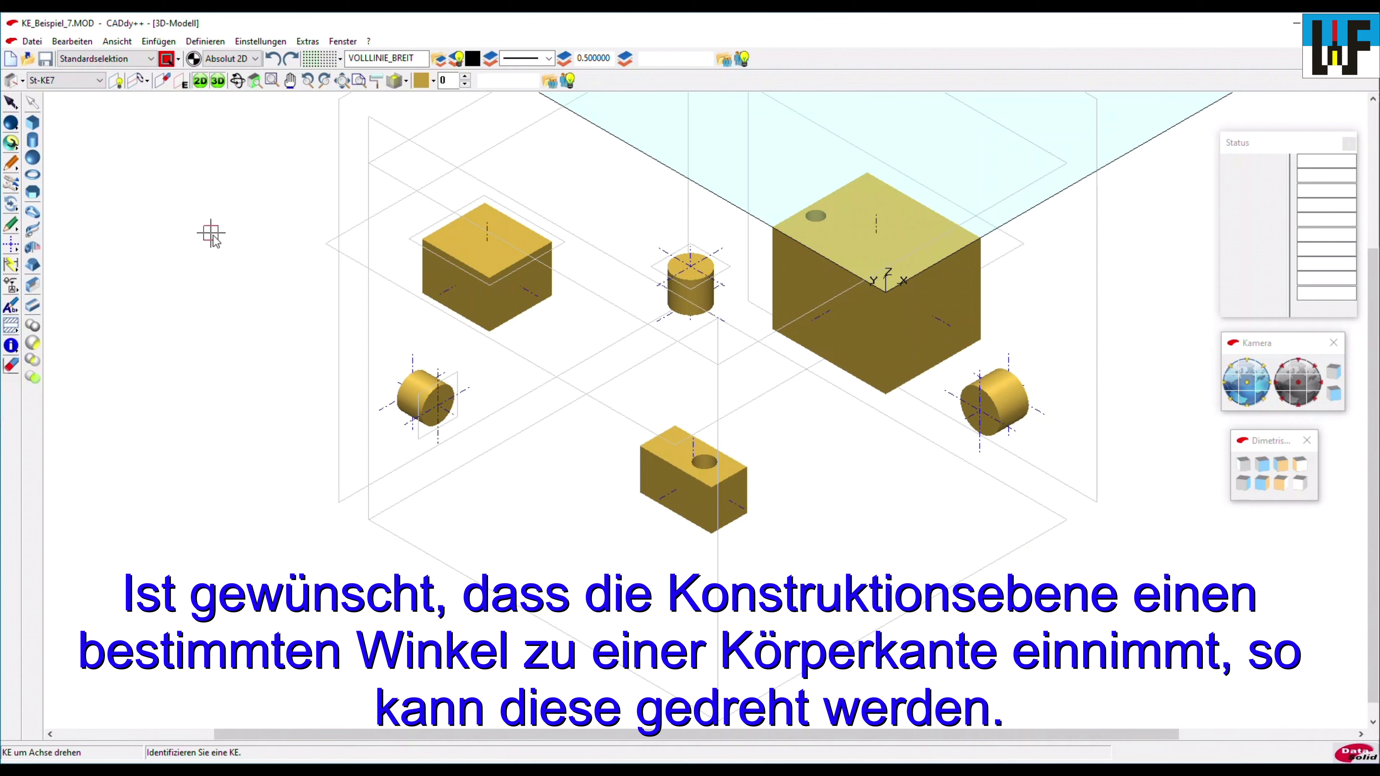
pyautogui.click(1035, 208)
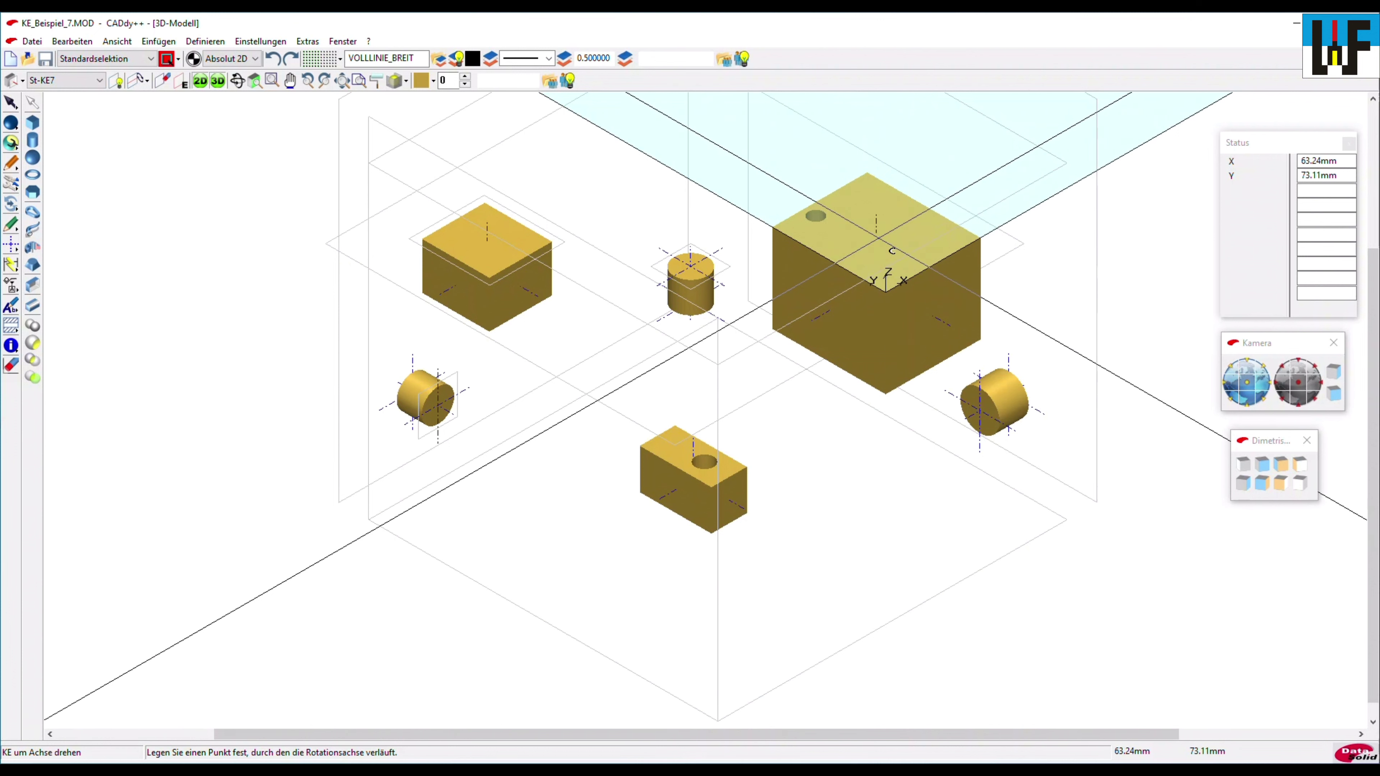
pyautogui.rightClick(809, 217)
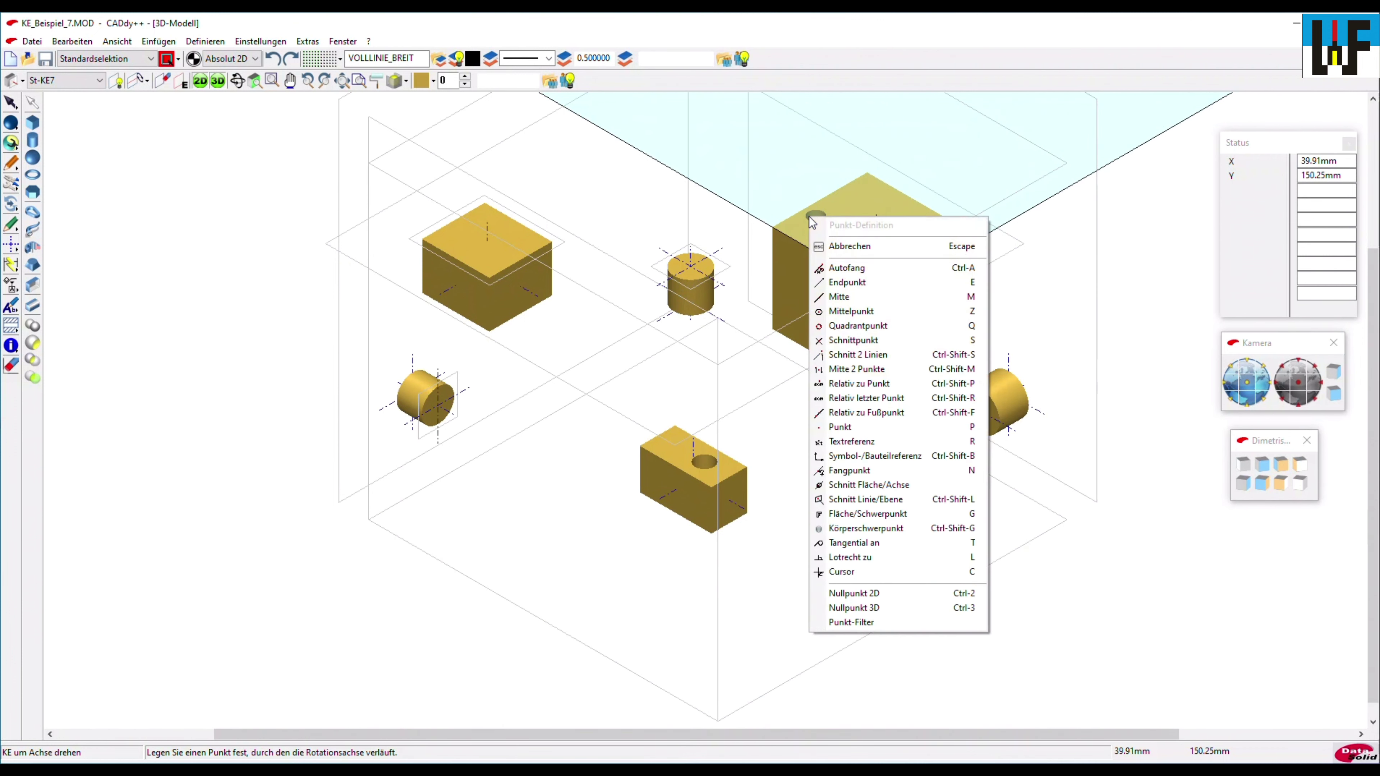
pyautogui.click(831, 269)
pyautogui.click(885, 288)
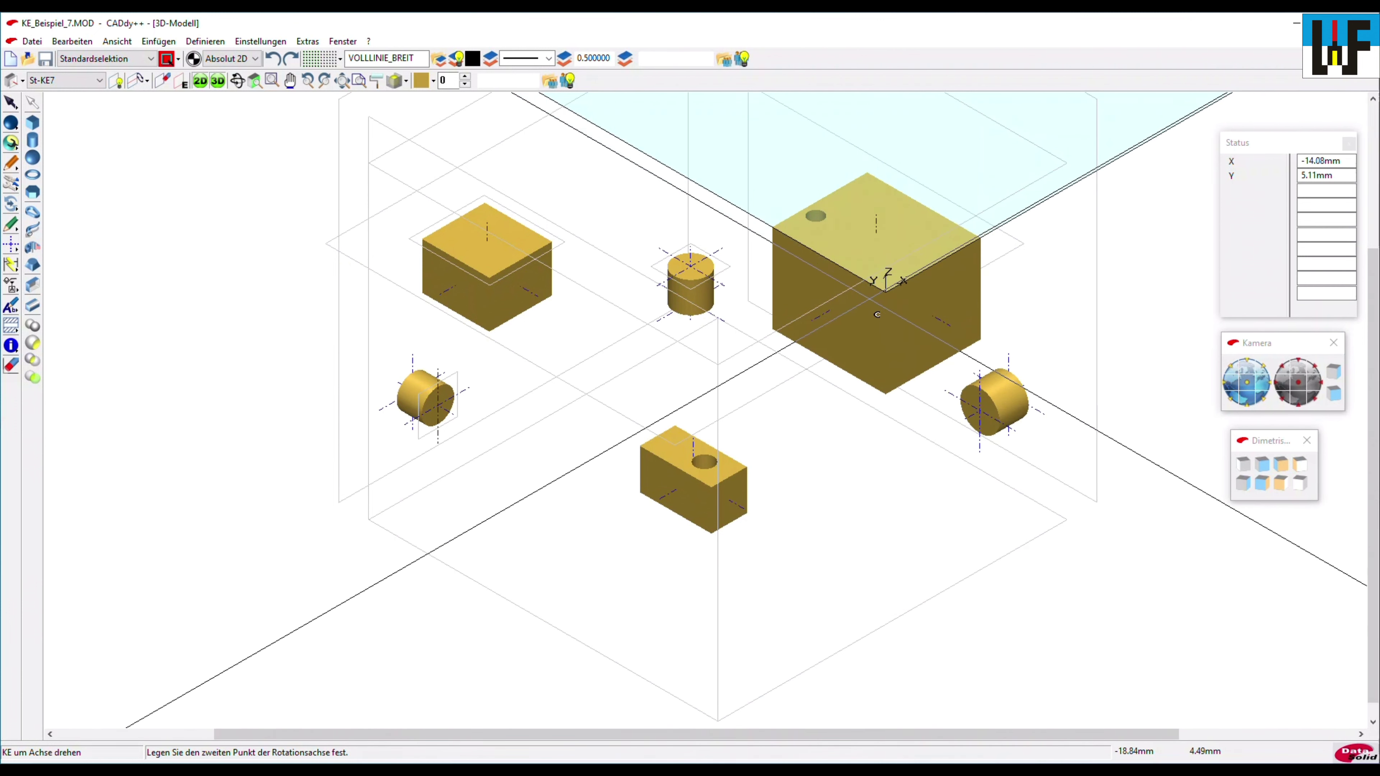
pyautogui.rightClick(838, 331)
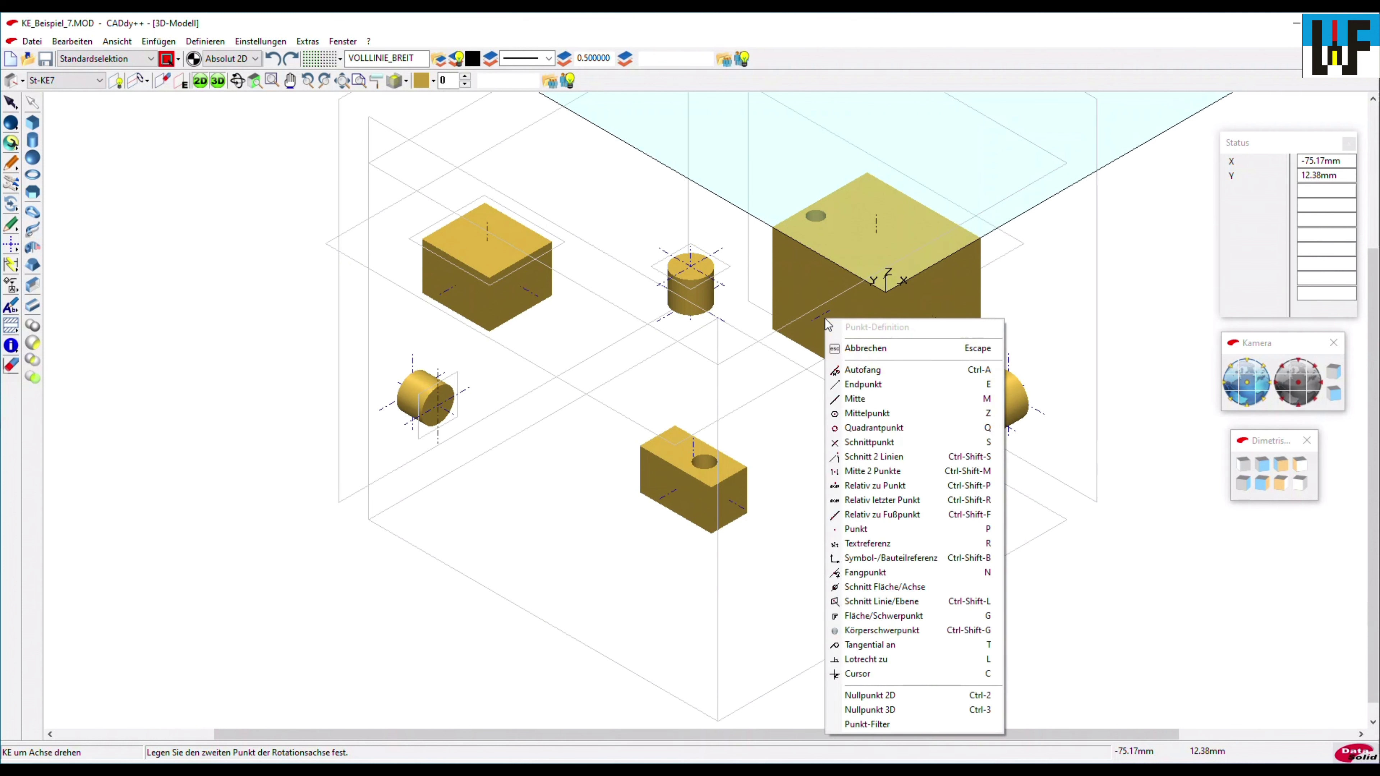
pyautogui.click(859, 388)
pyautogui.click(886, 393)
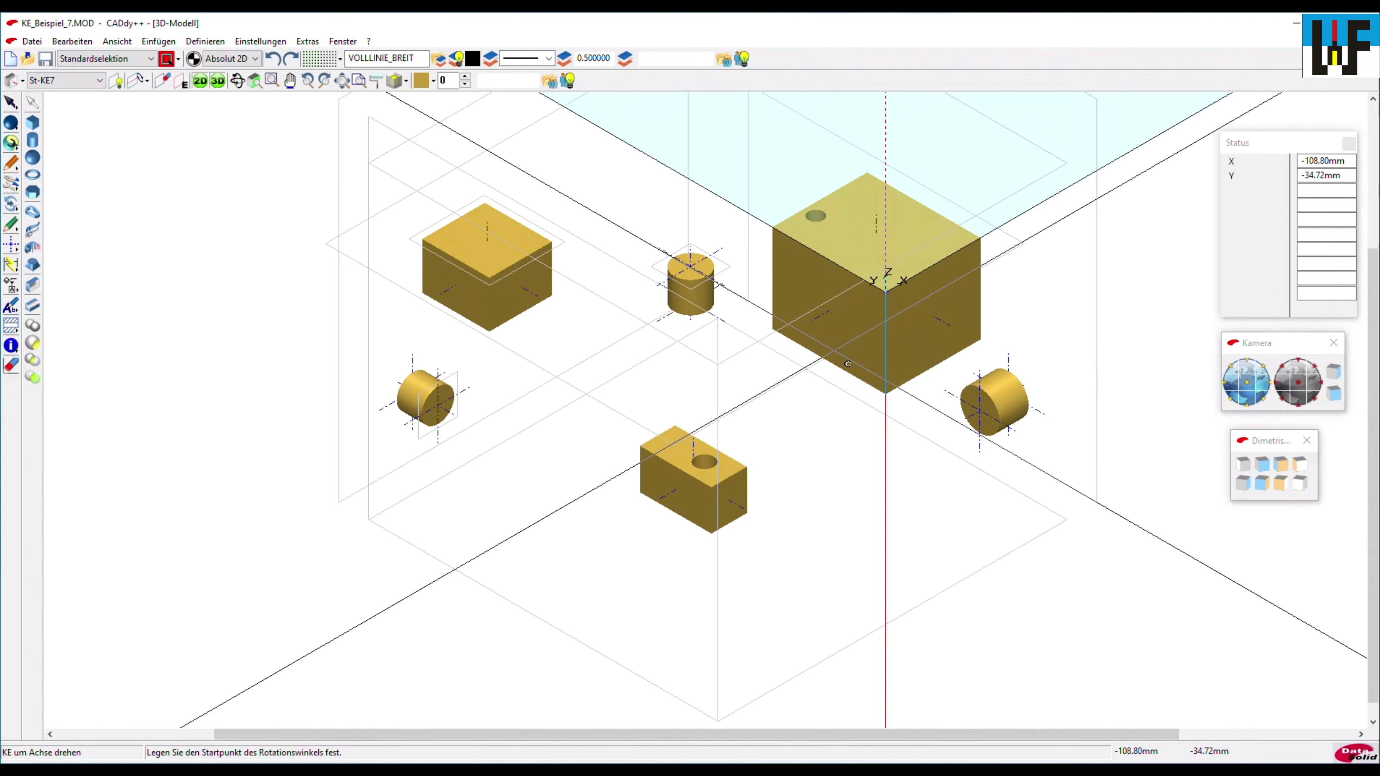
pyautogui.rightClick(837, 350)
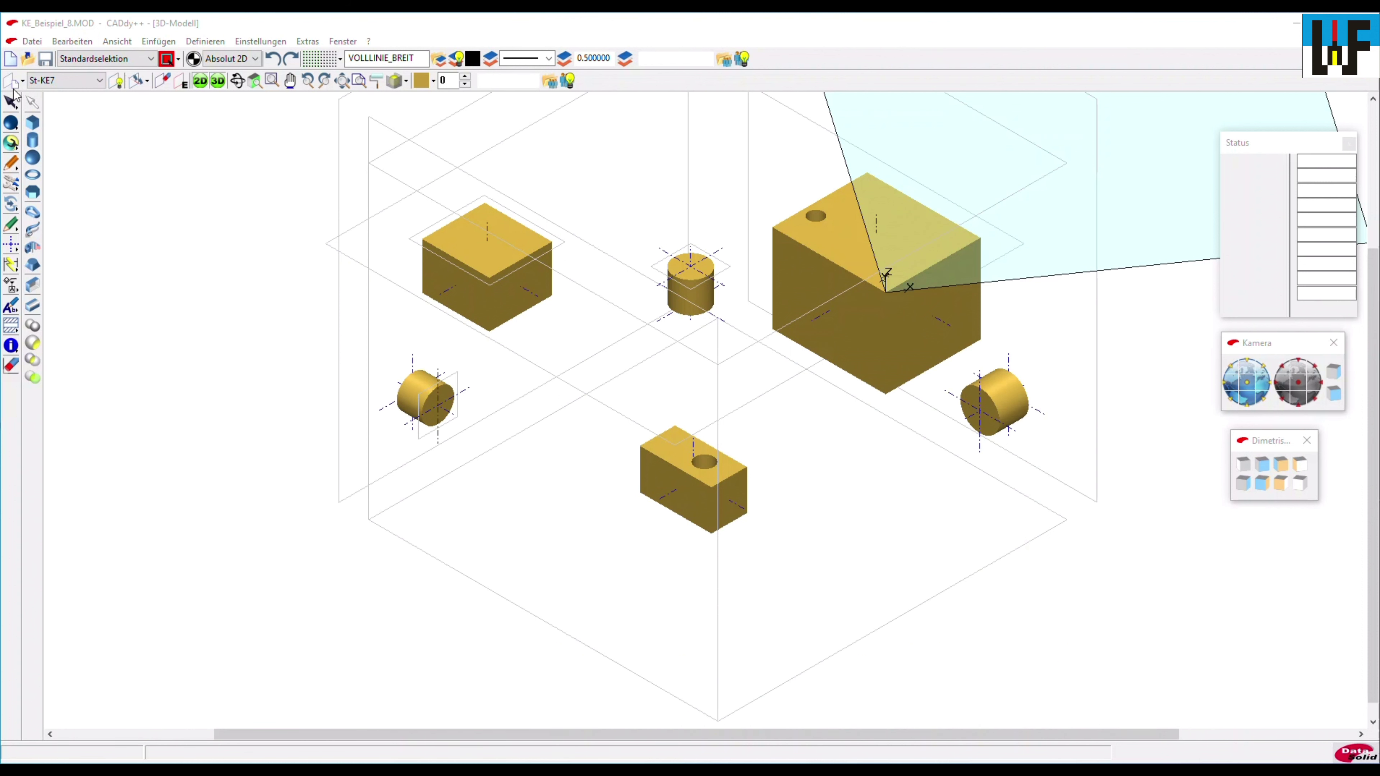
# Define plane St-KE8 with origin, X and Y points snapped to three cube corners
pyautogui.click(12, 81)
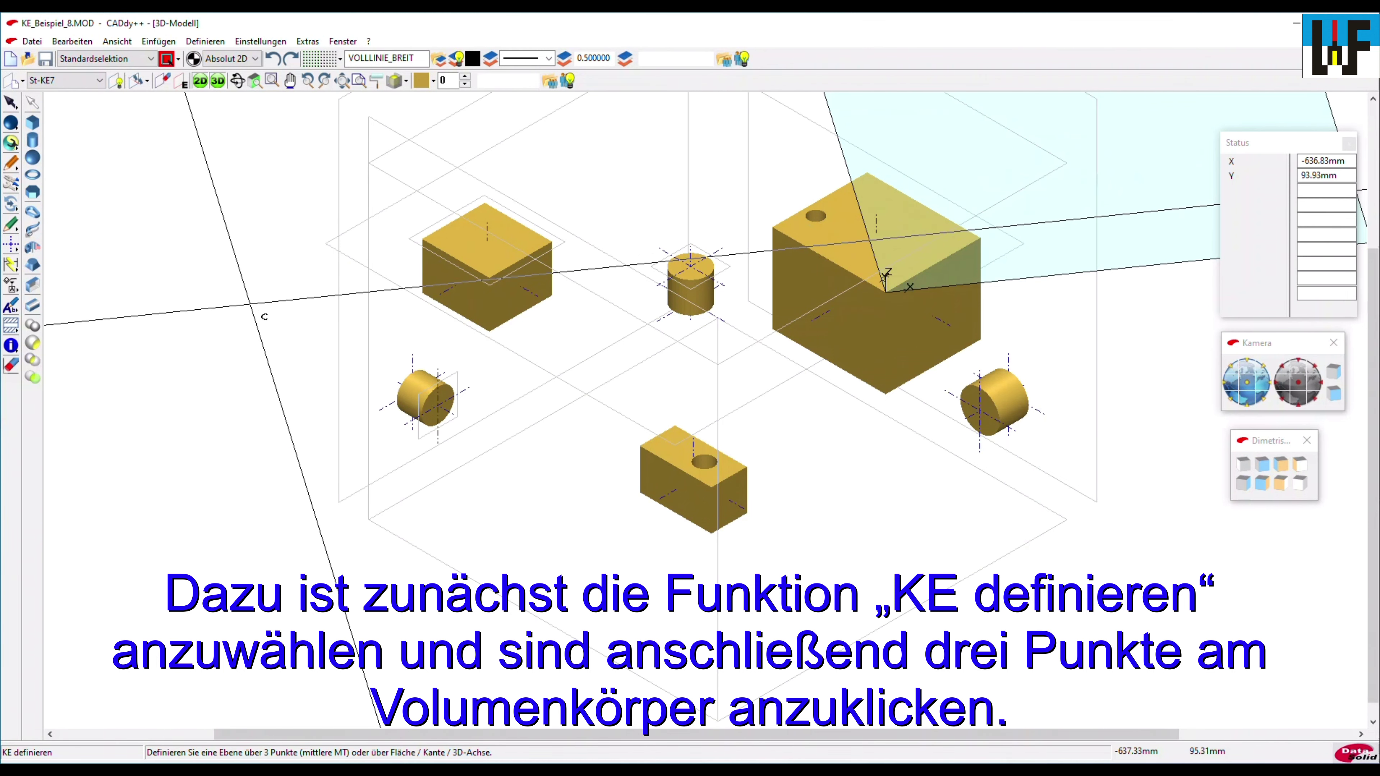
pyautogui.rightClick(657, 297)
pyautogui.click(686, 362)
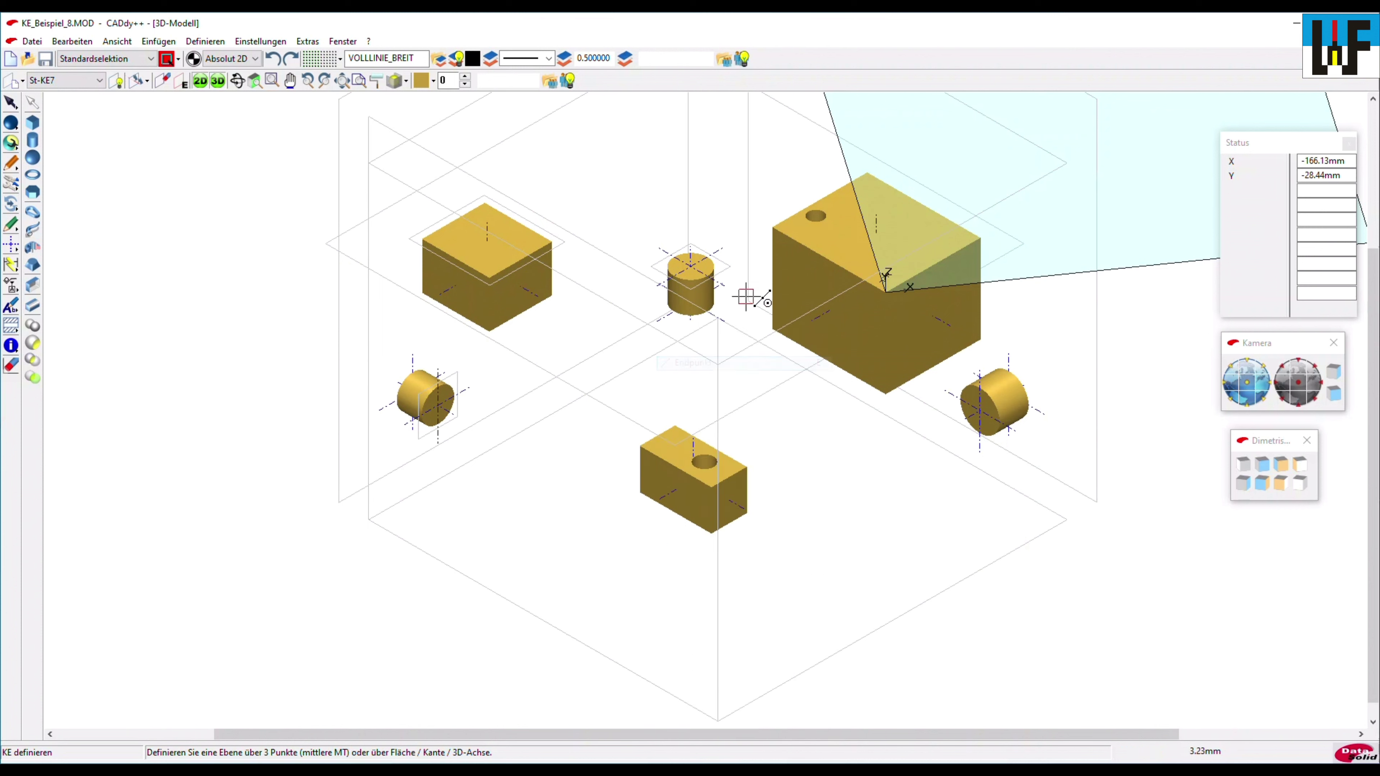
pyautogui.middleClick(772, 226)
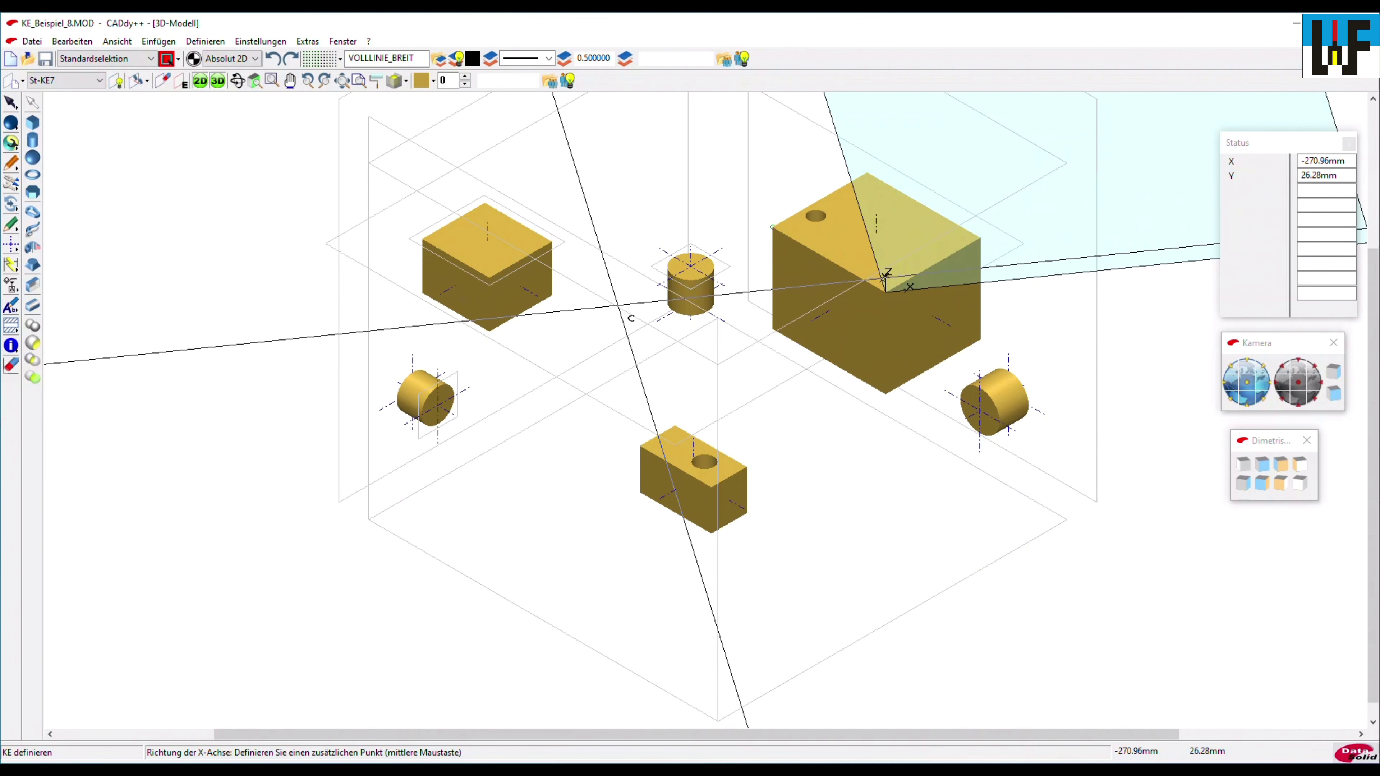
pyautogui.rightClick(619, 306)
pyautogui.click(656, 372)
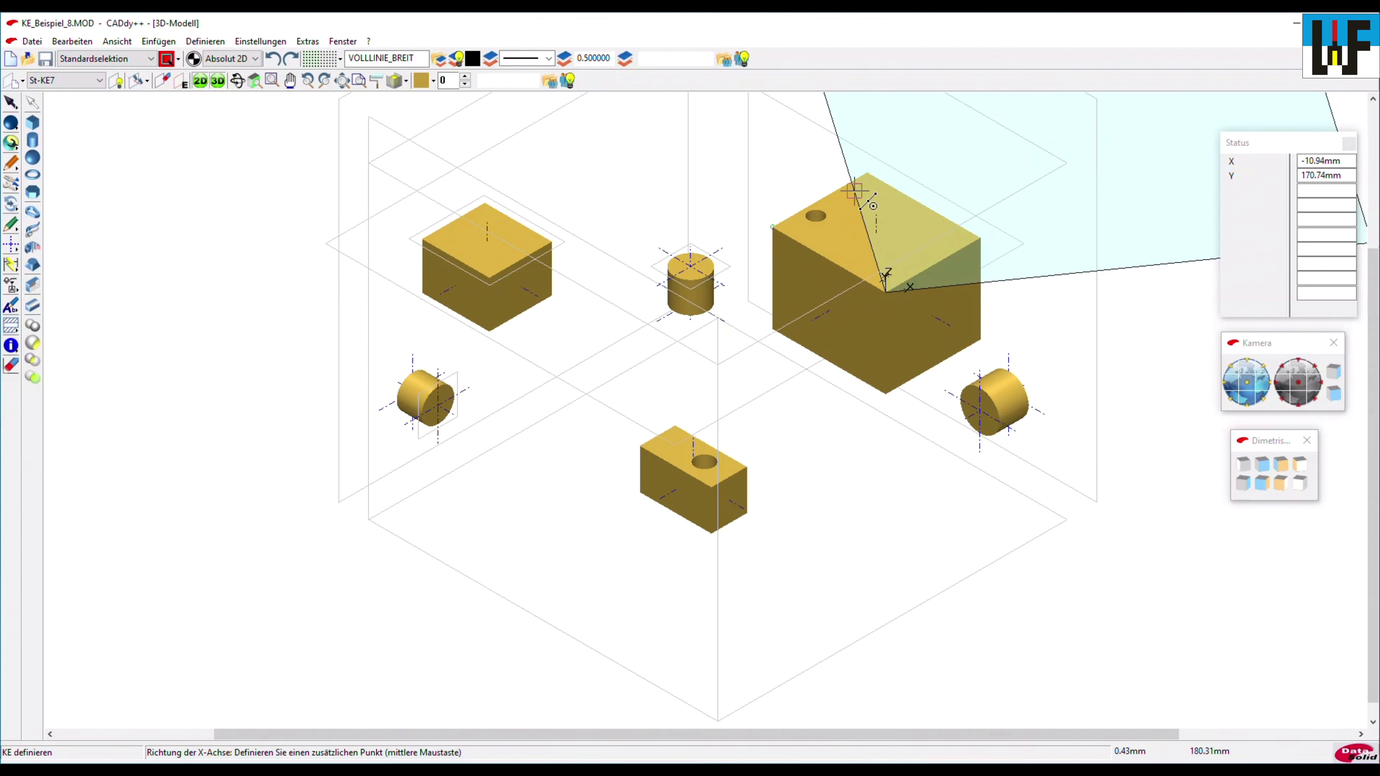
pyautogui.middleClick(867, 172)
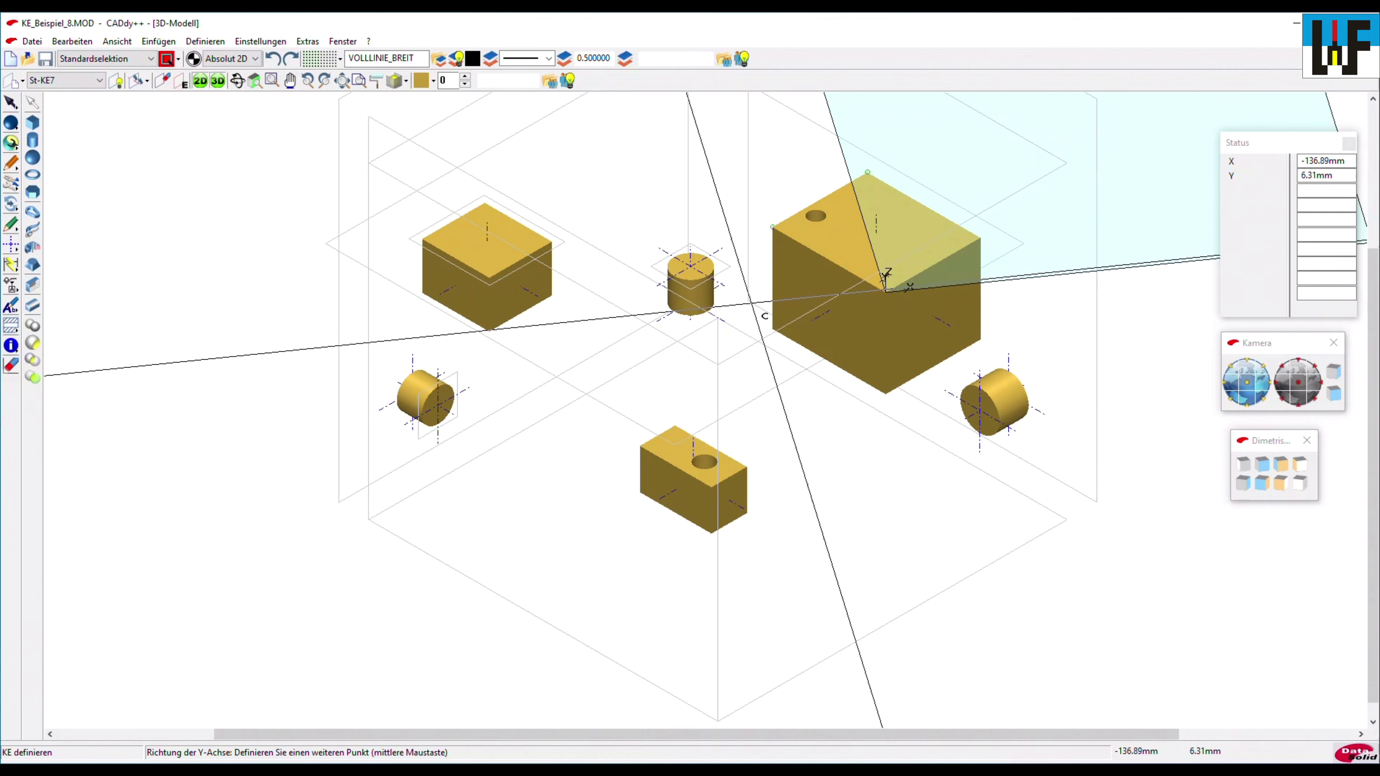
pyautogui.rightClick(763, 314)
pyautogui.click(787, 370)
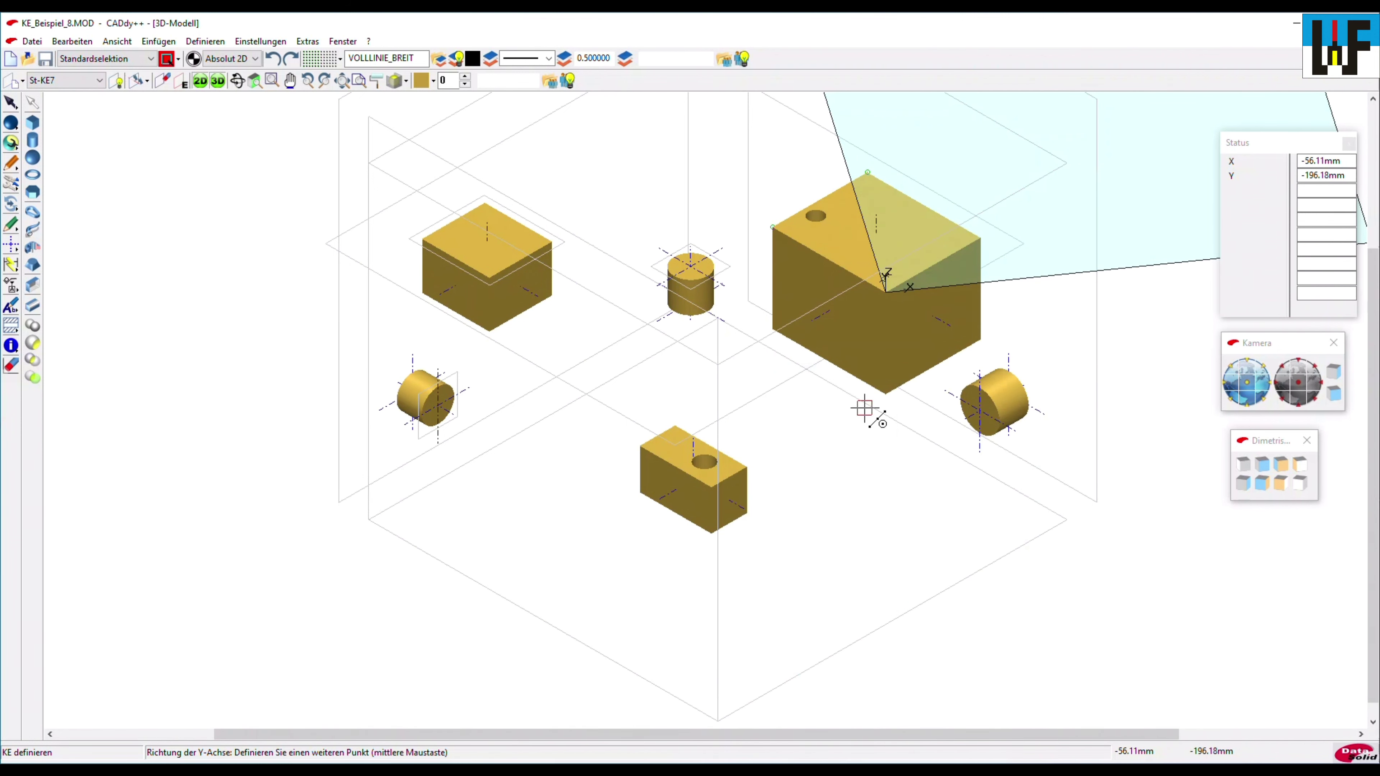
pyautogui.middleClick(885, 392)
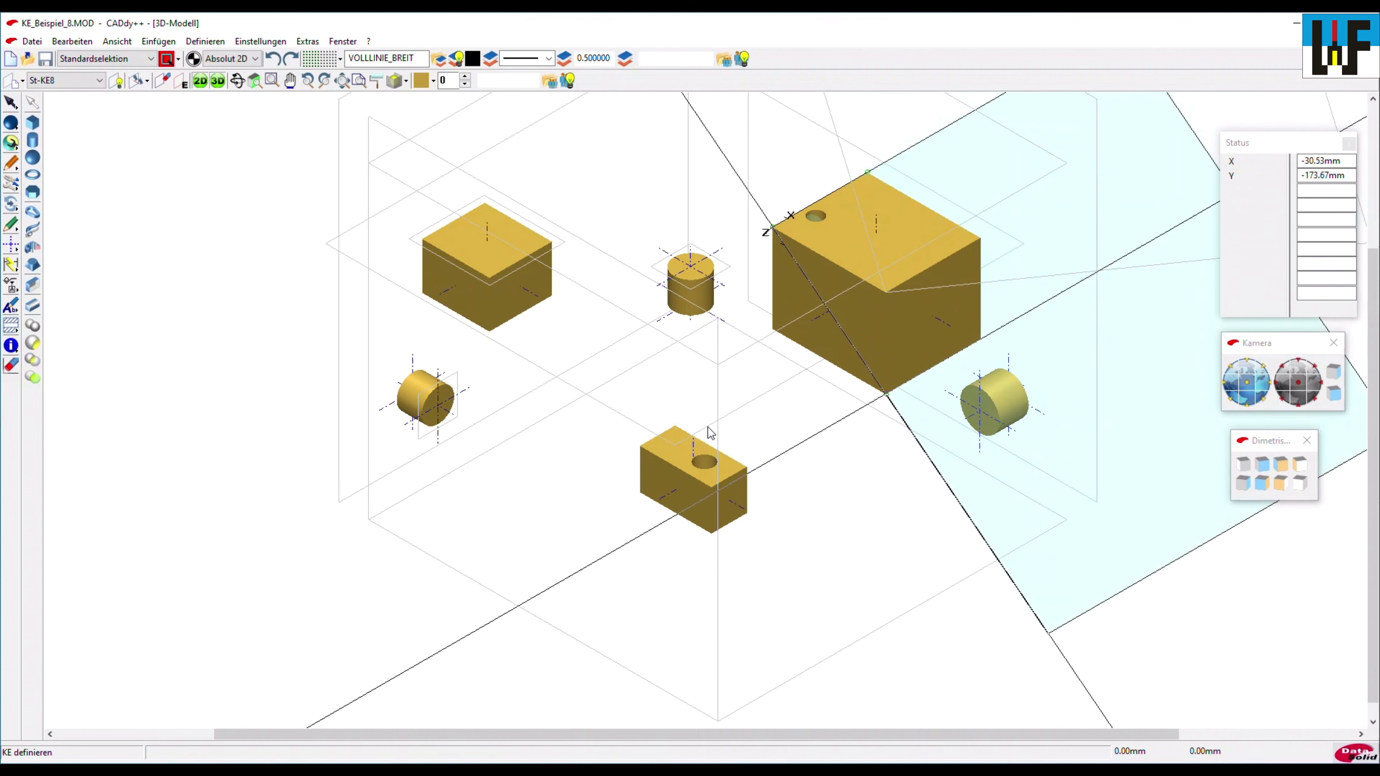
pyautogui.click(33, 140)
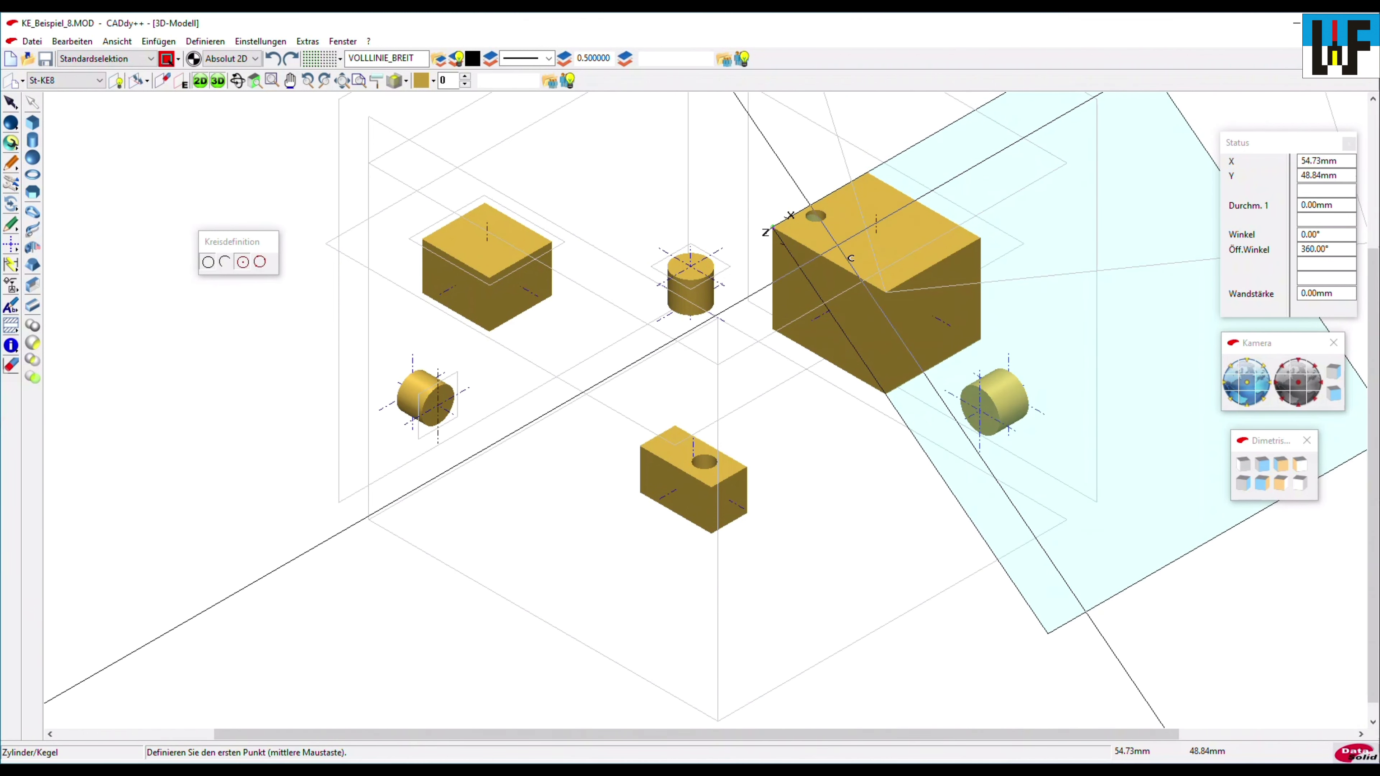
# Draw a slanted cylinder on St-KE8 into the cube top and subtract it from the cube
pyautogui.middleClick(839, 243)
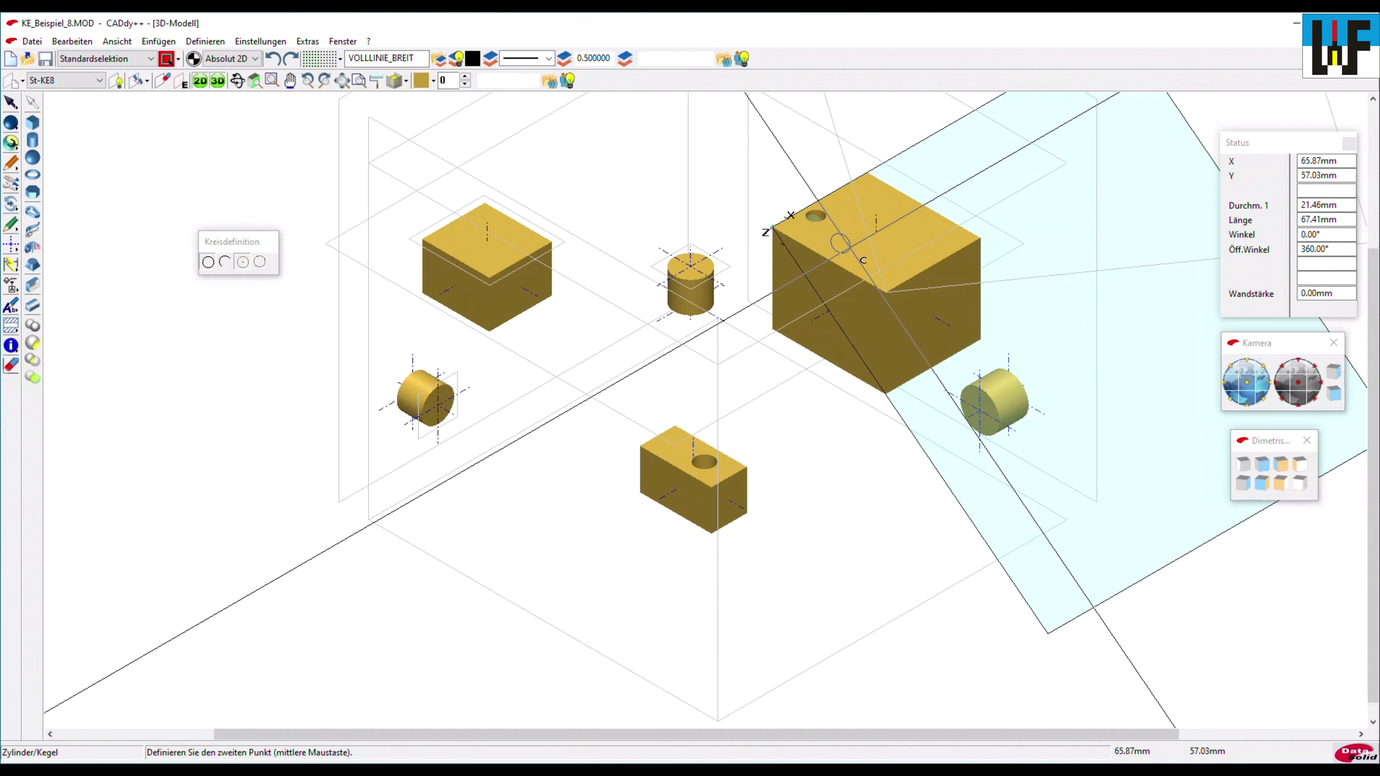
pyautogui.middleClick(869, 261)
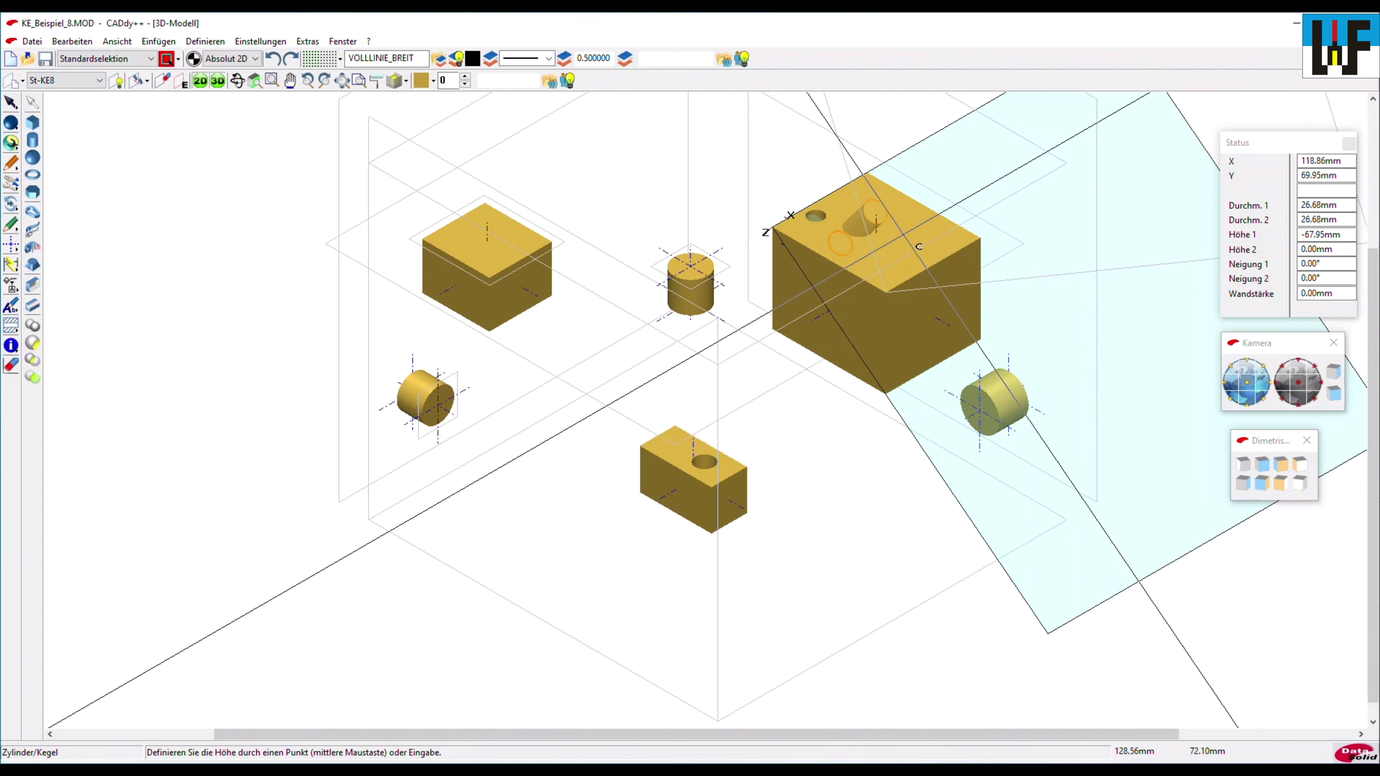
pyautogui.middleClick(945, 238)
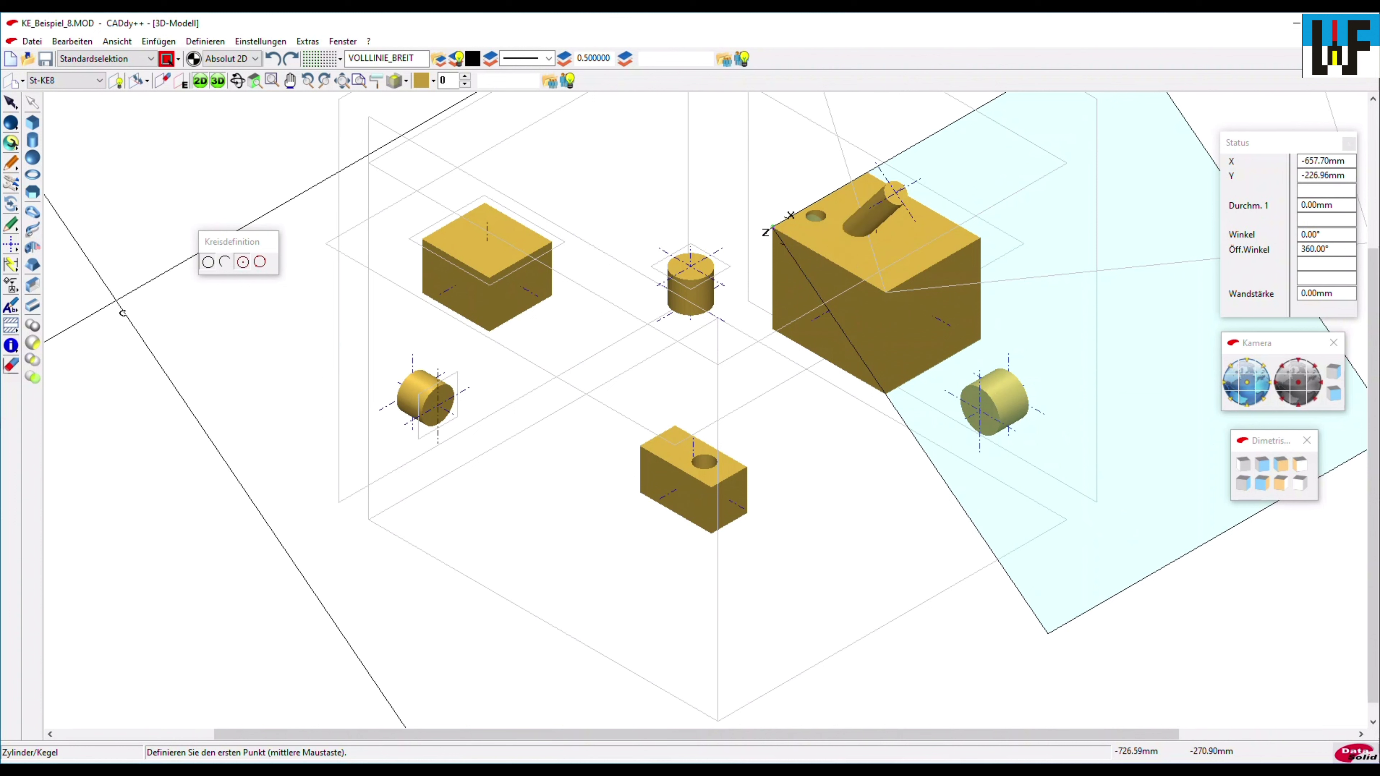
pyautogui.click(32, 344)
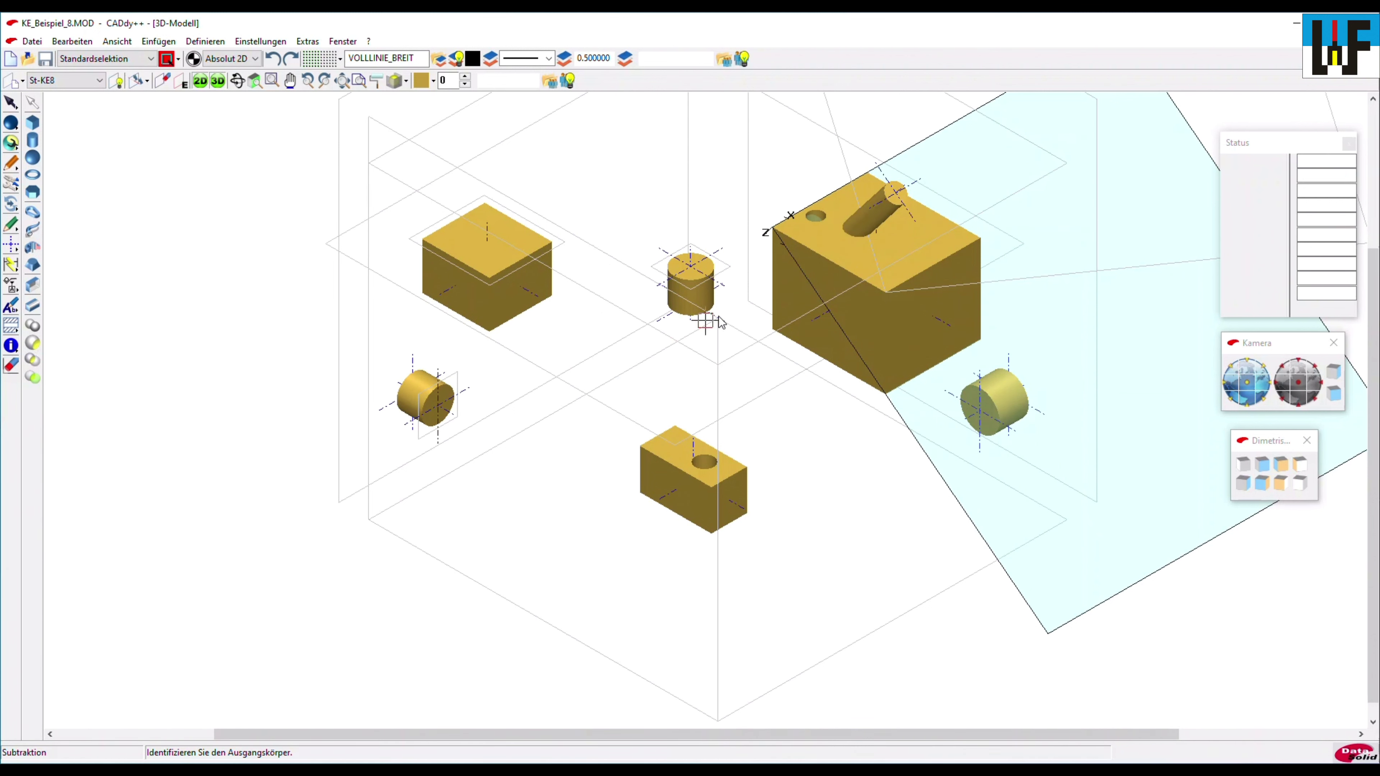
pyautogui.click(811, 263)
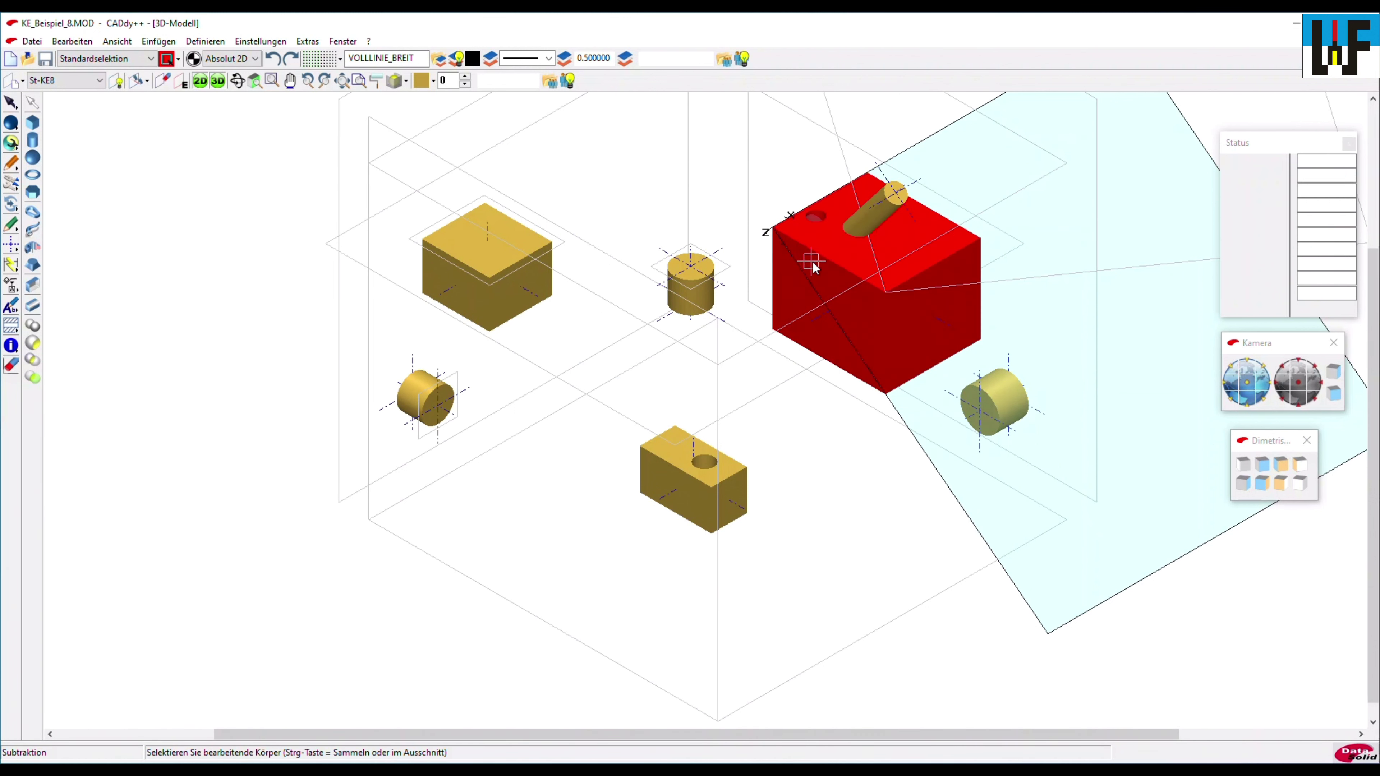
pyautogui.click(882, 201)
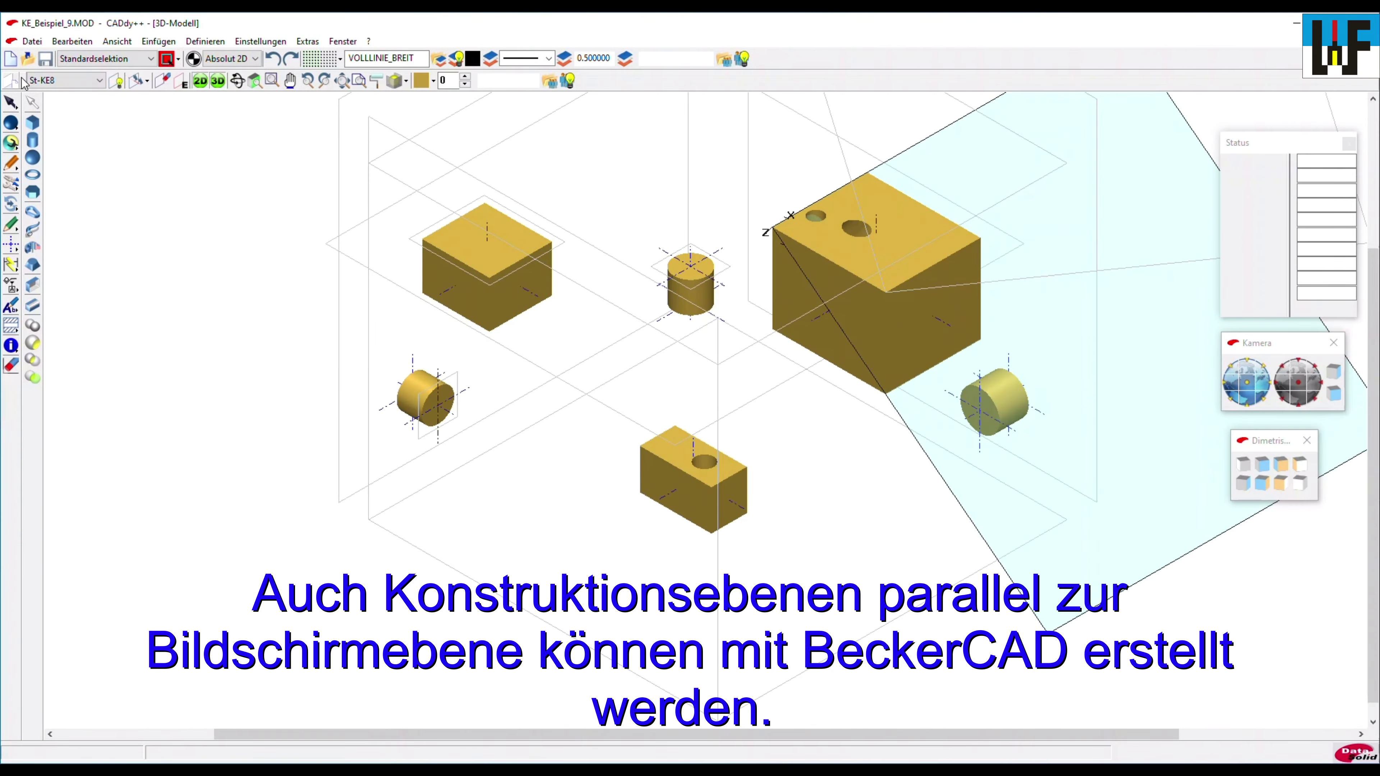
# Create screen-parallel plane St-KE9 with its origin snapped to the small block's corner
pyautogui.click(22, 80)
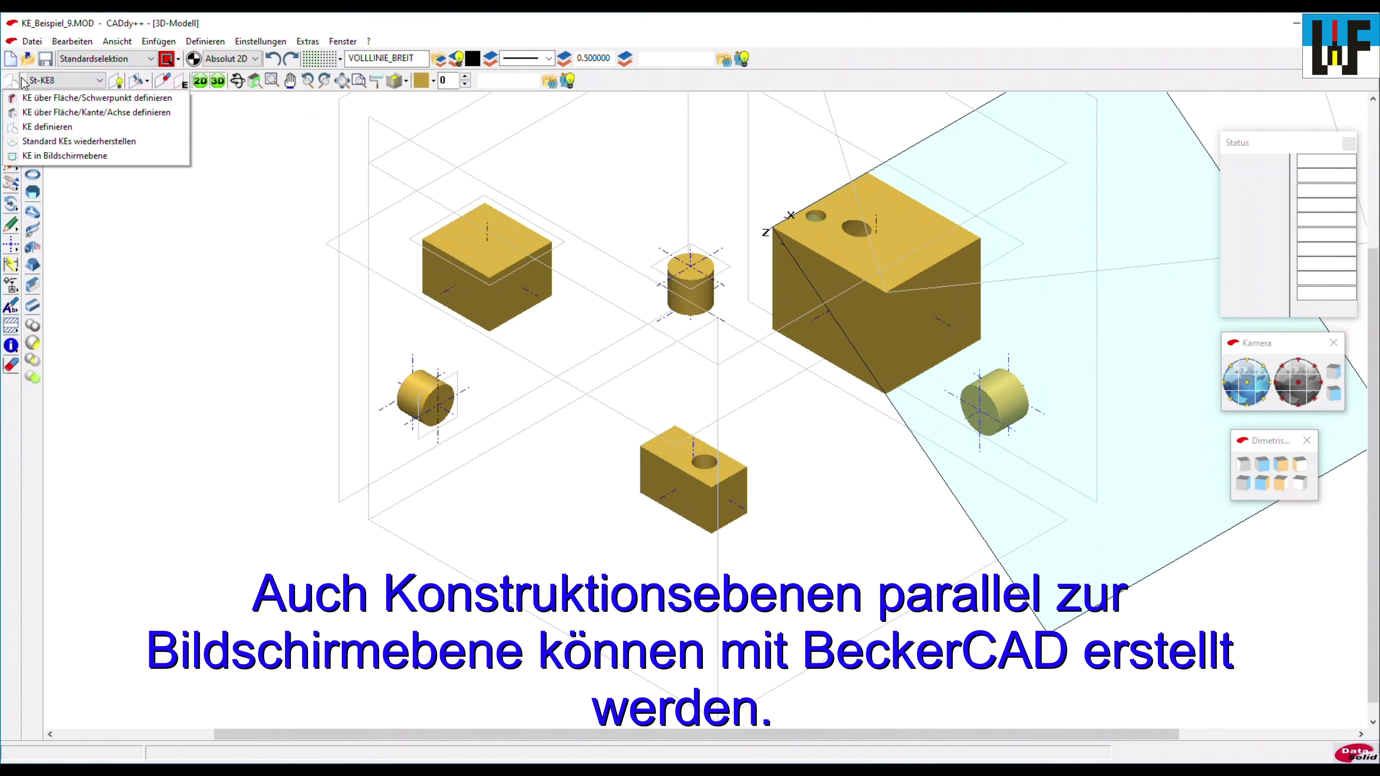
pyautogui.click(49, 156)
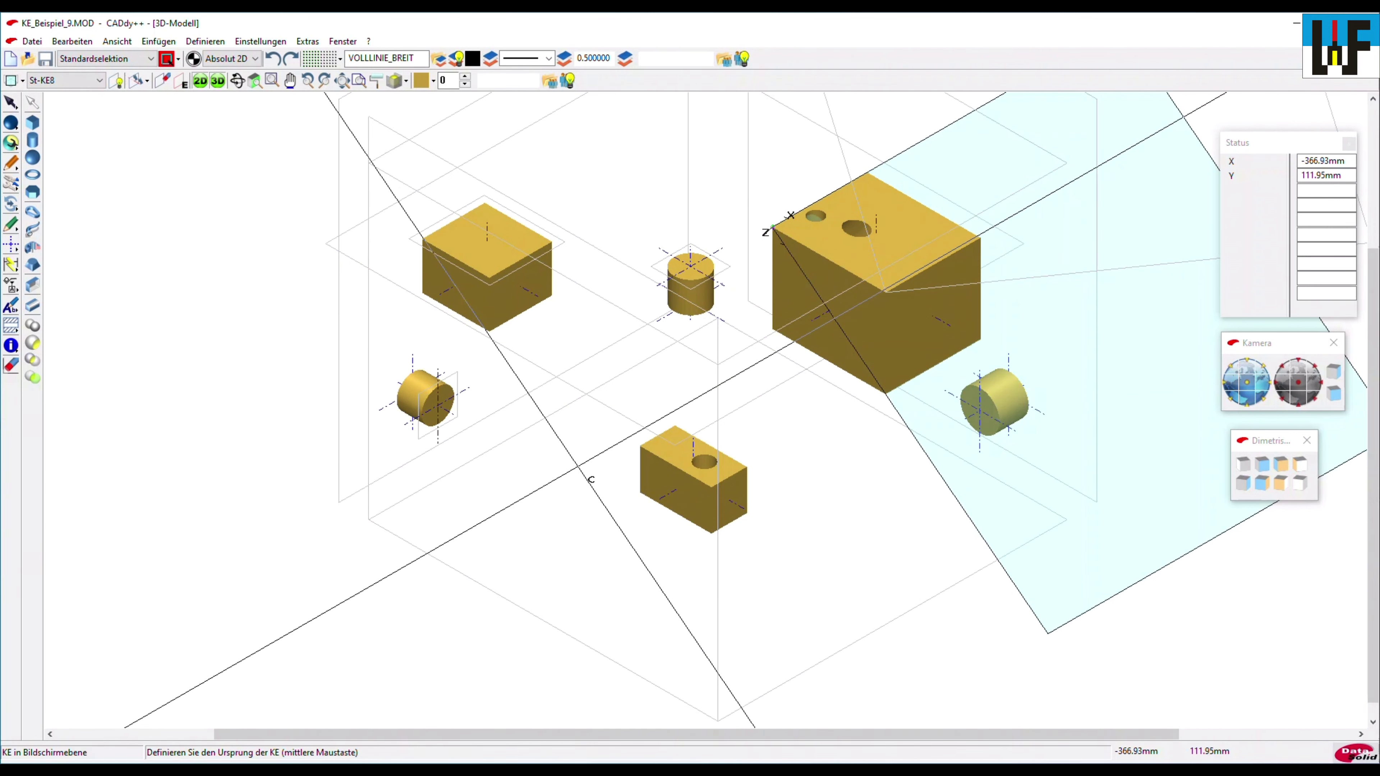
pyautogui.rightClick(581, 468)
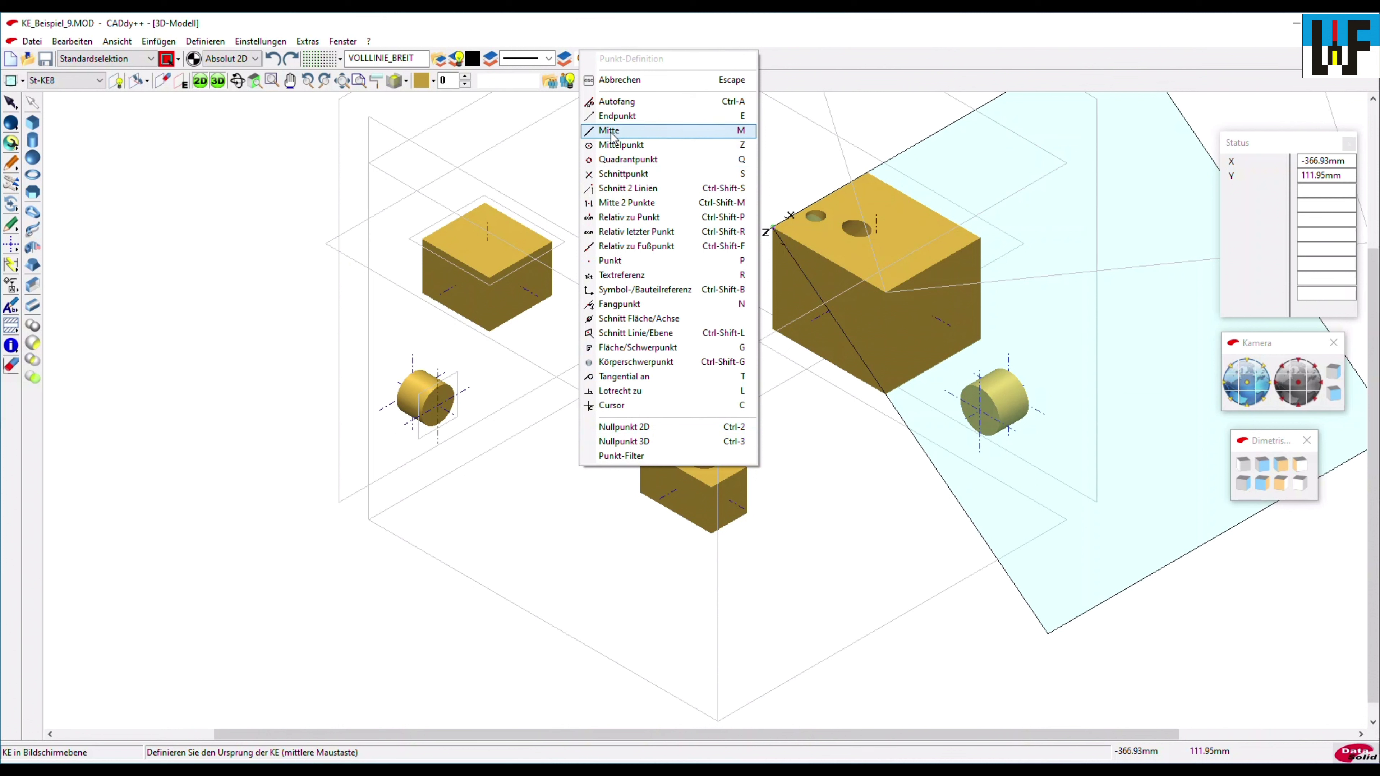
pyautogui.click(617, 116)
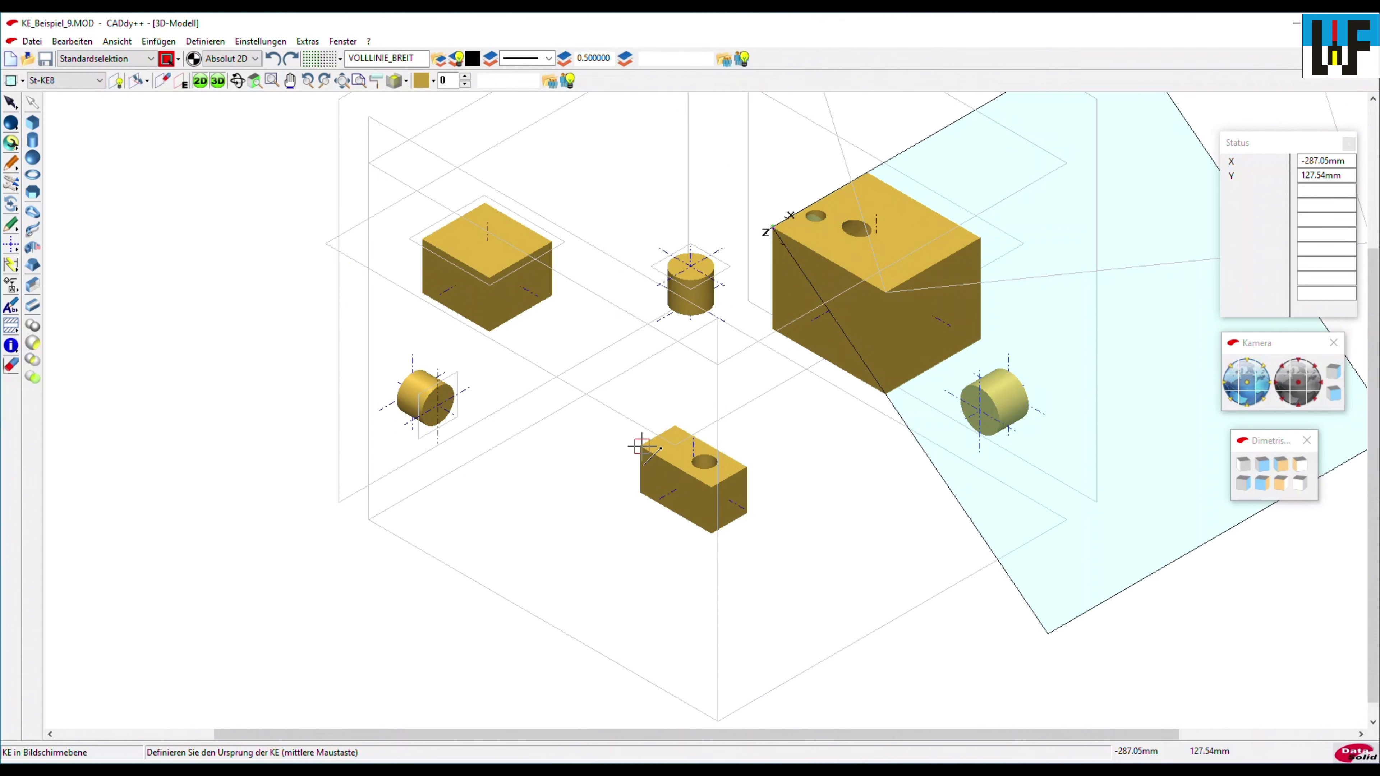
pyautogui.middleClick(603, 503)
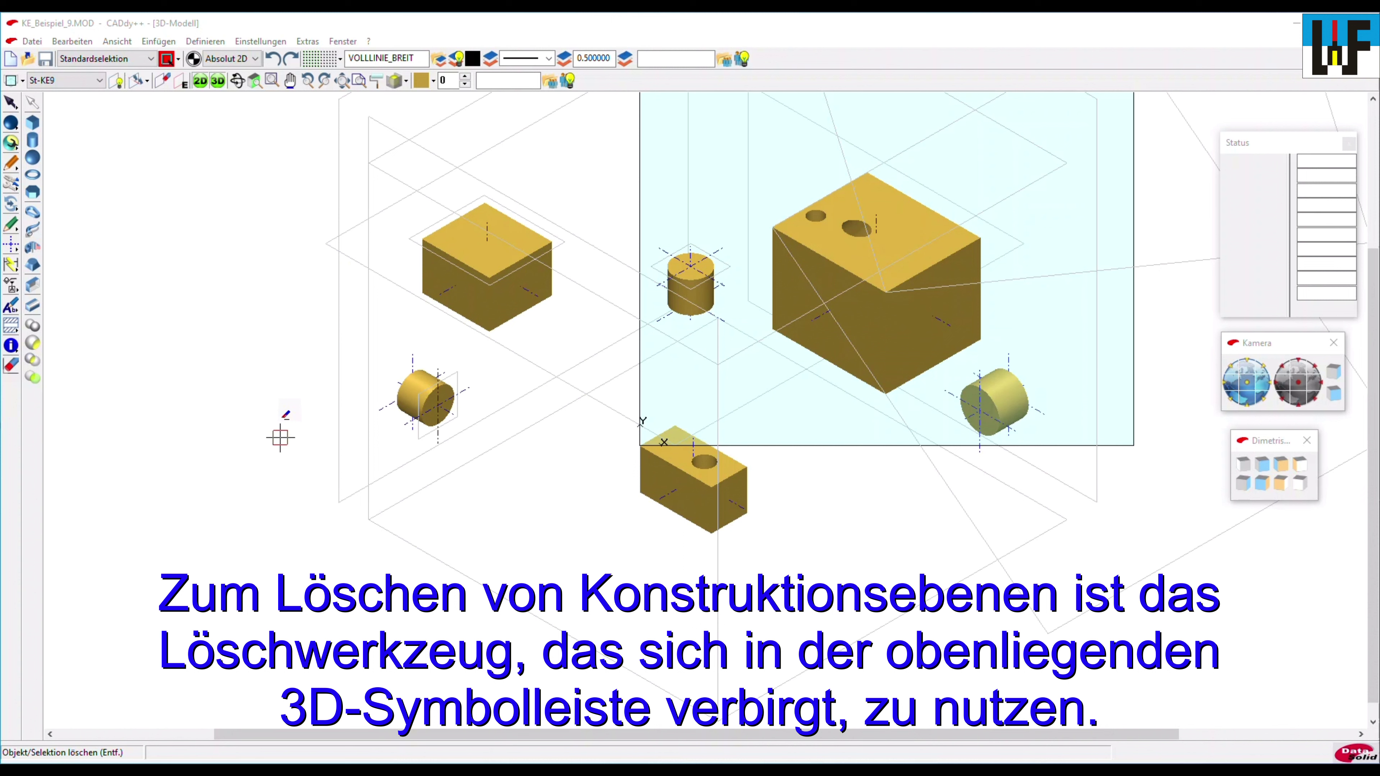
# Delete plane St-KE9 with KE löschen, leaving Standard XY active
pyautogui.click(163, 82)
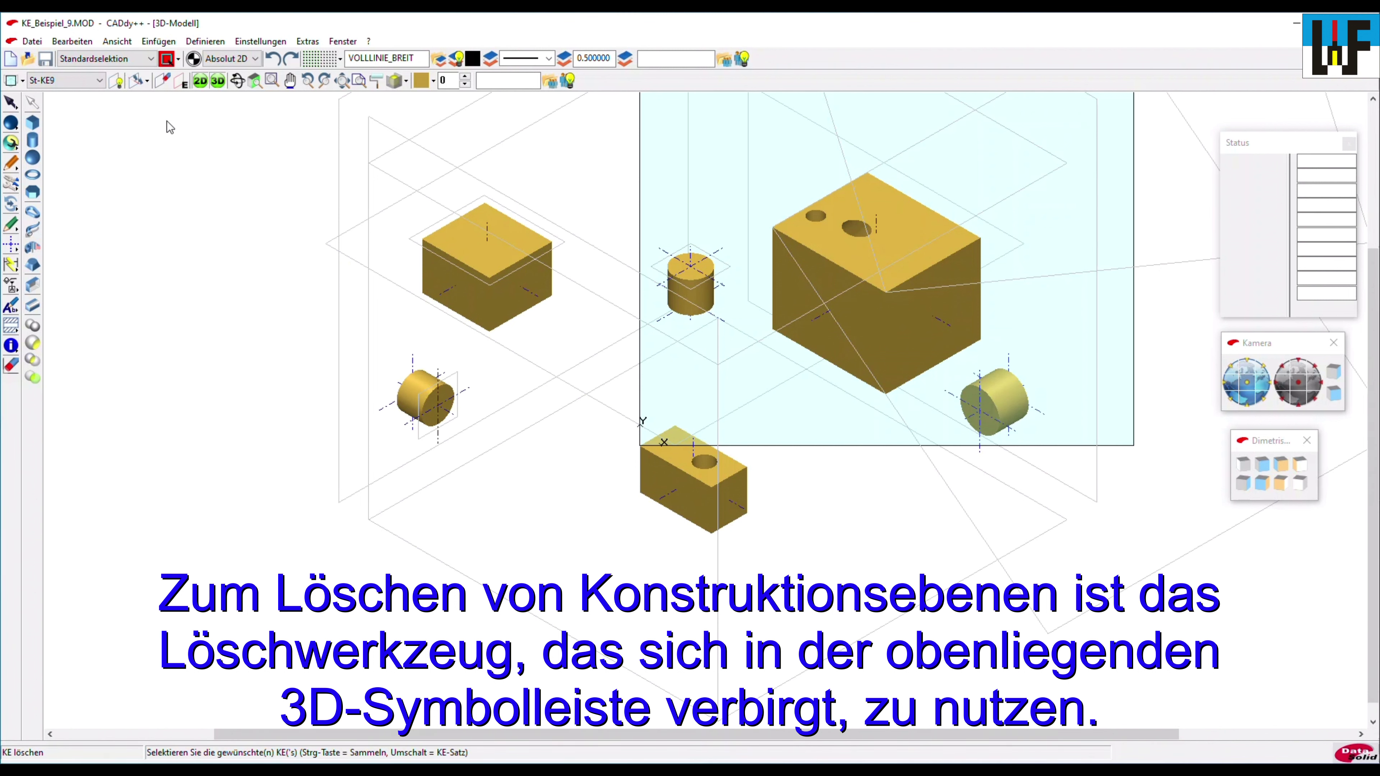
pyautogui.click(815, 445)
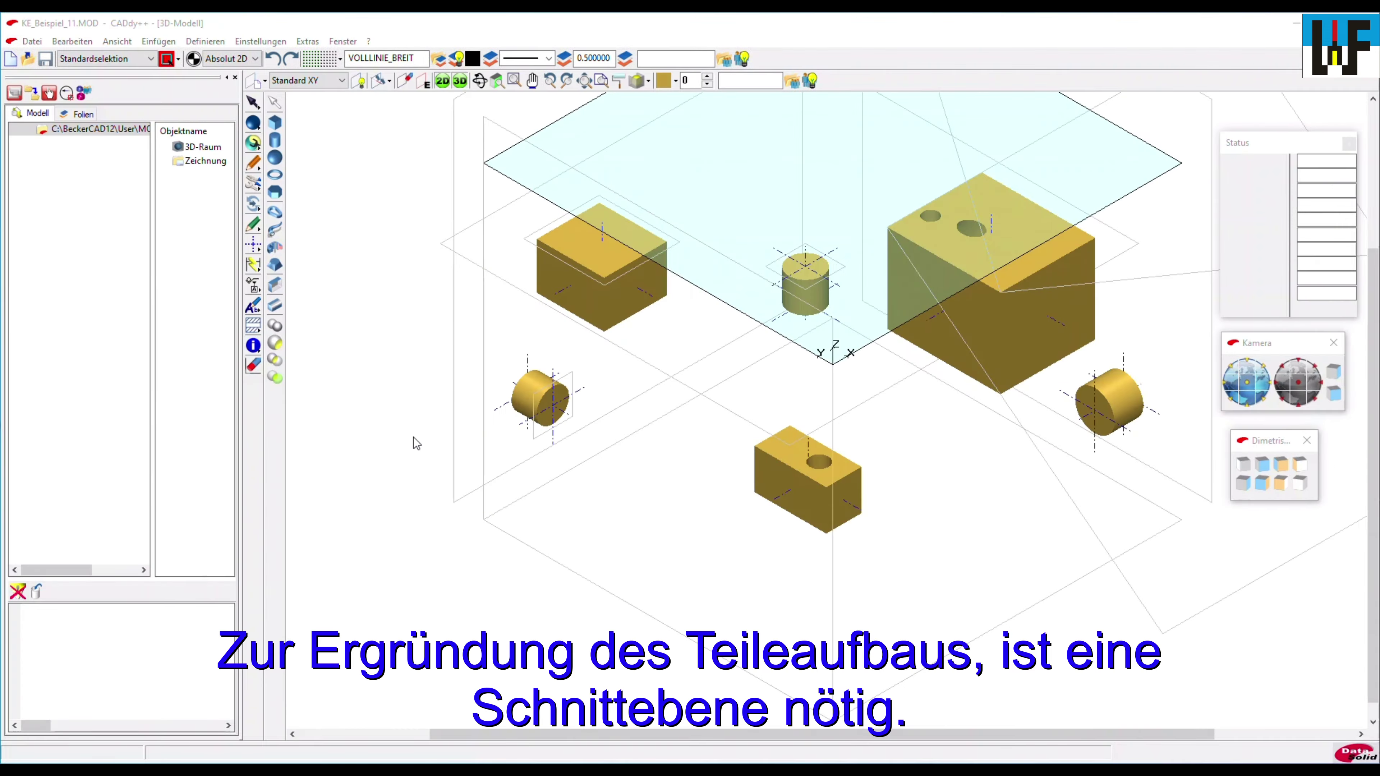
# Activate construction plane St-KE8 and flip it to the other side
pyautogui.click(358, 82)
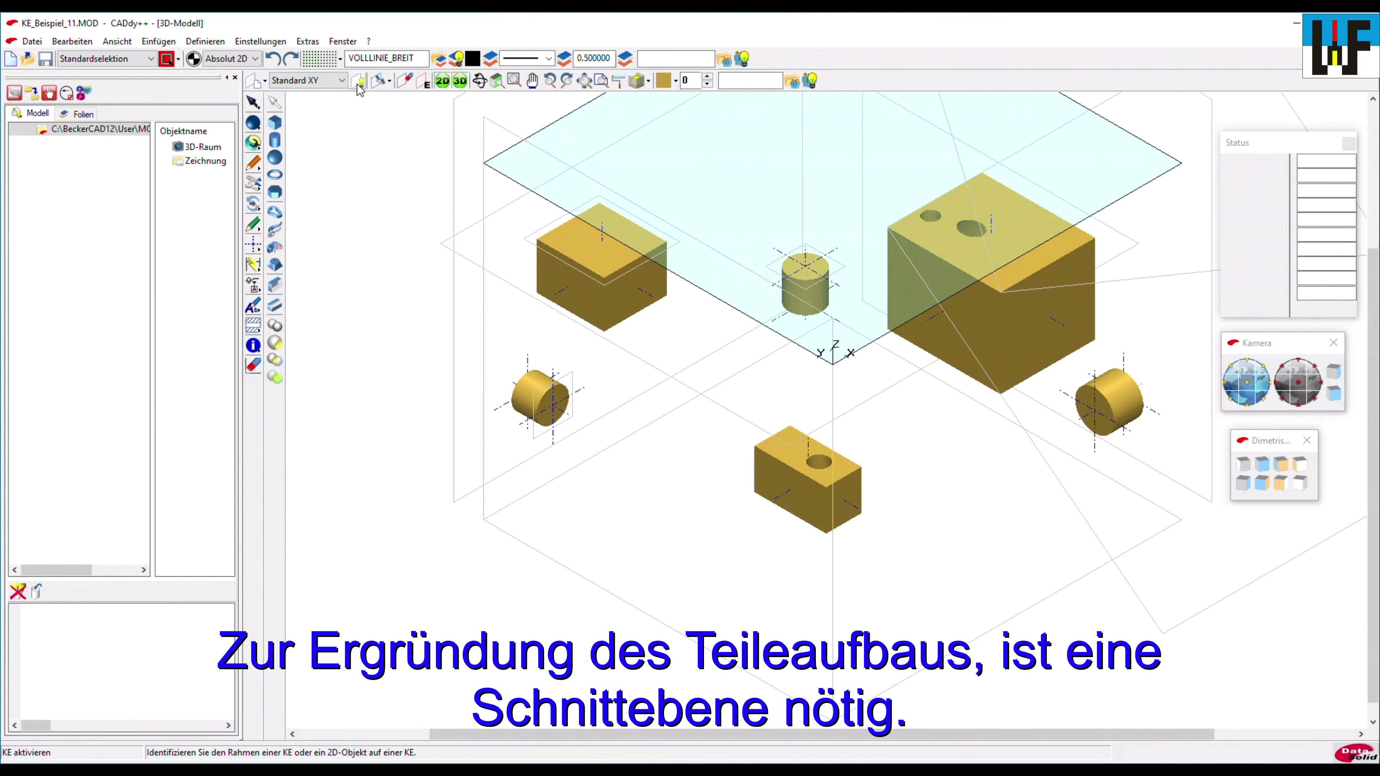
pyautogui.click(1135, 597)
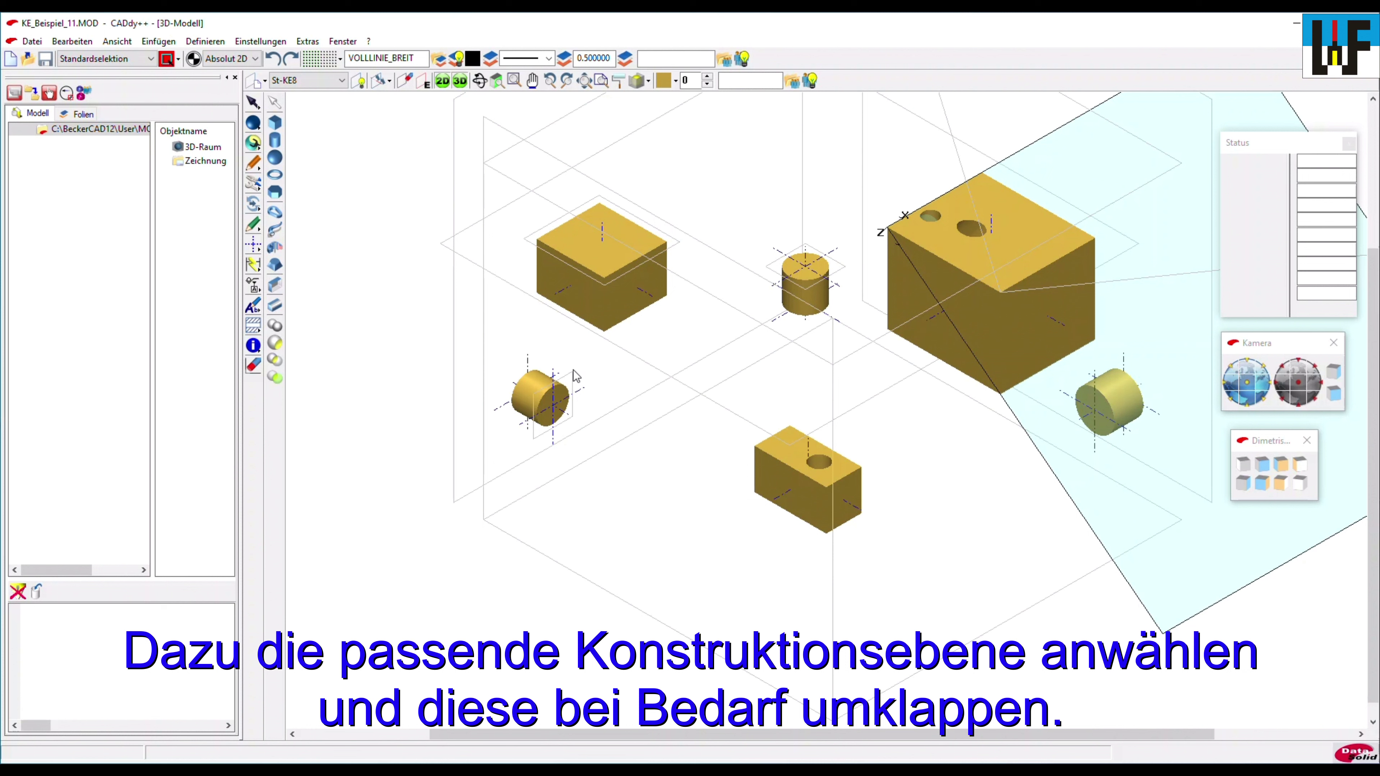
pyautogui.click(390, 81)
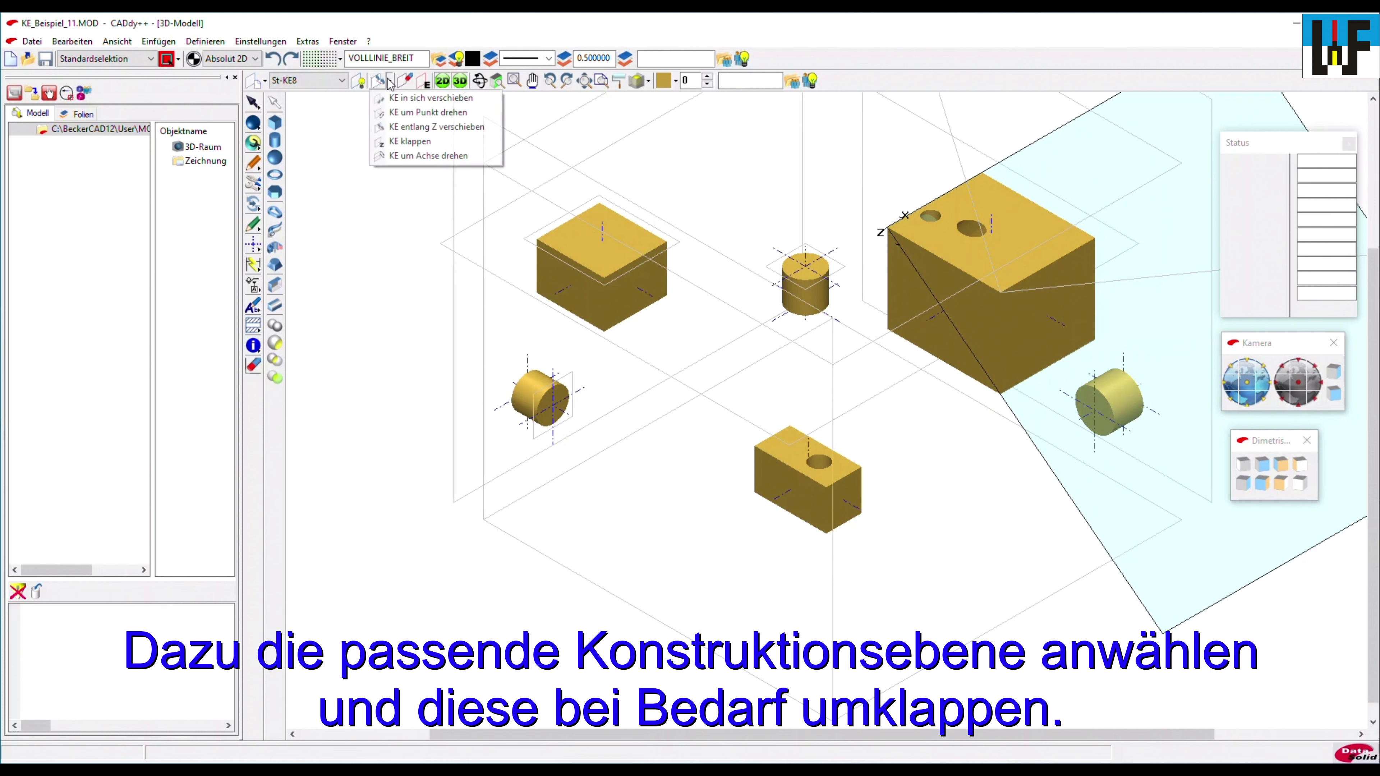
pyautogui.click(403, 143)
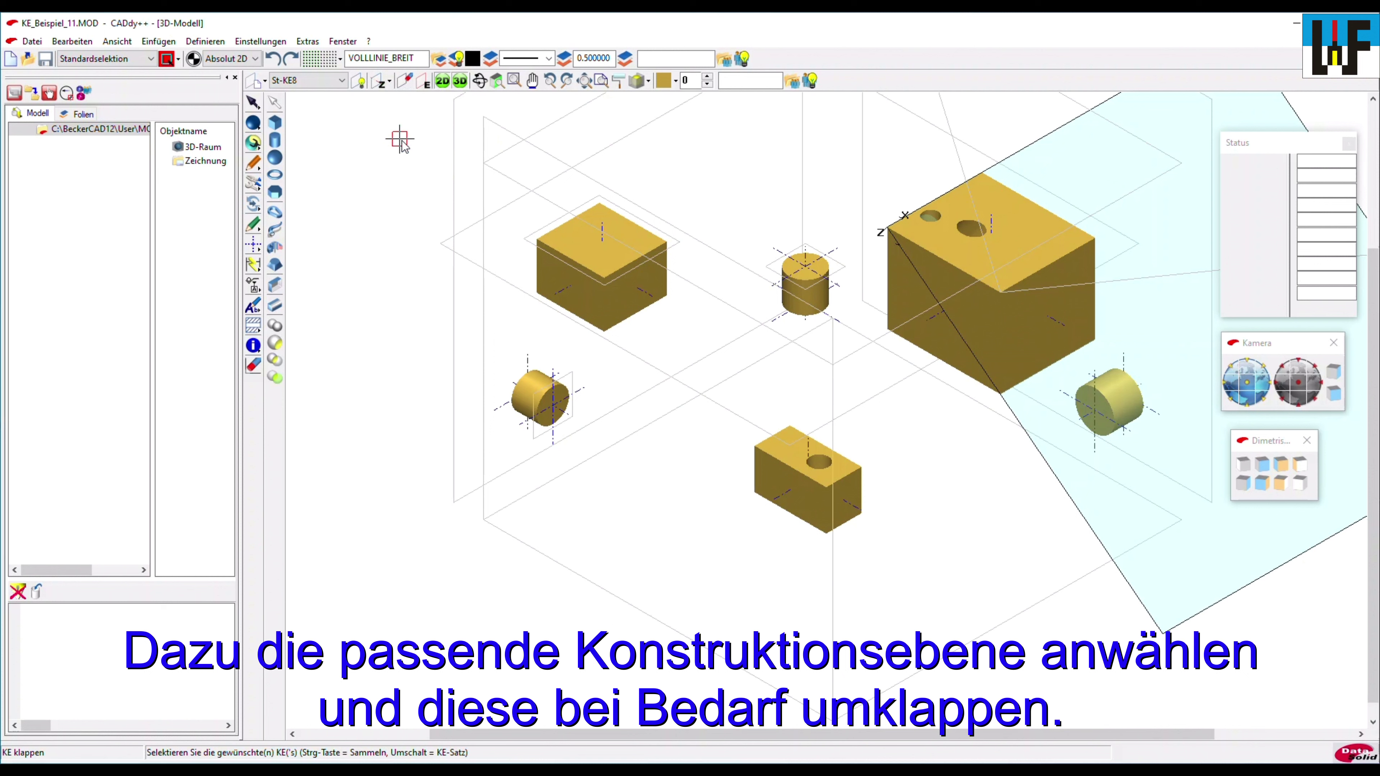
pyautogui.click(1122, 581)
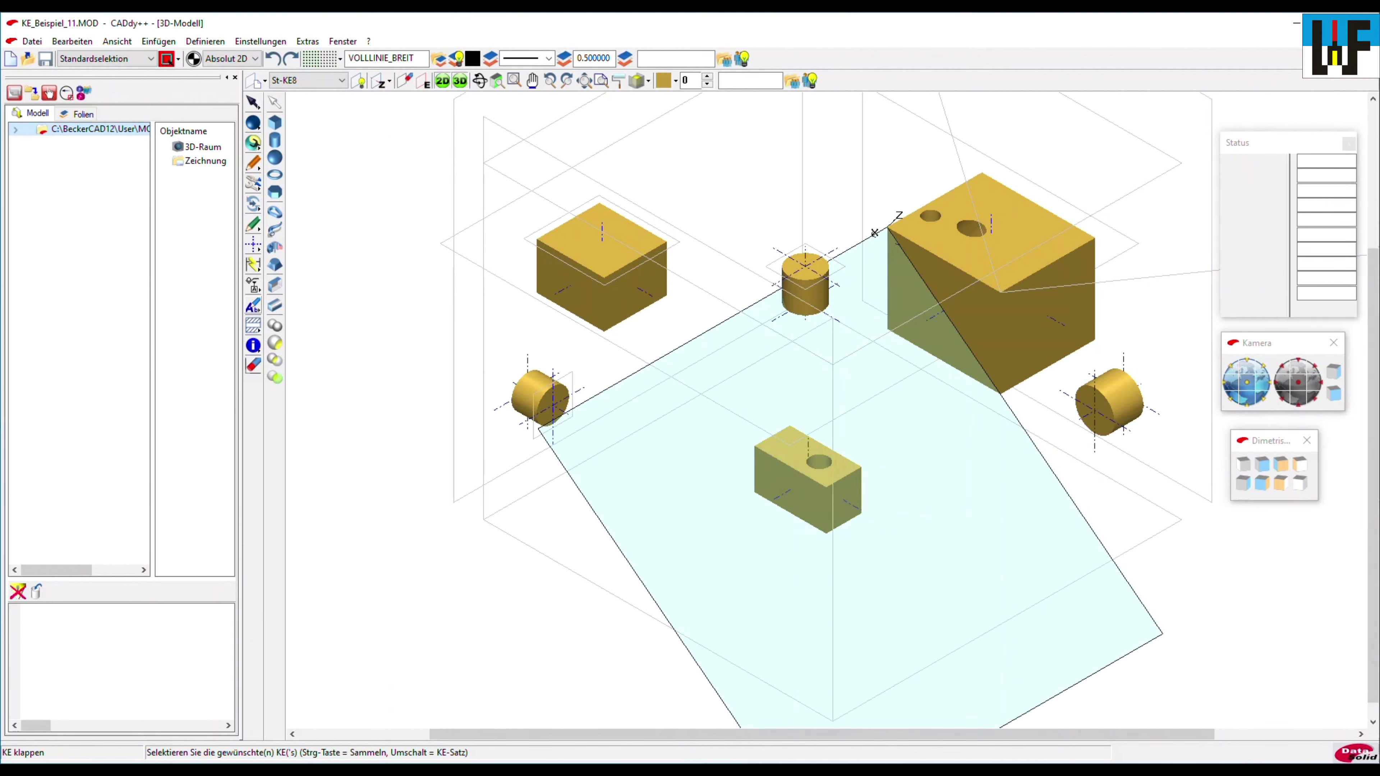
# Add St-KE8 from the model tree's 3D-Raum list as an active section plane
pyautogui.click(14, 132)
pyautogui.click(30, 144)
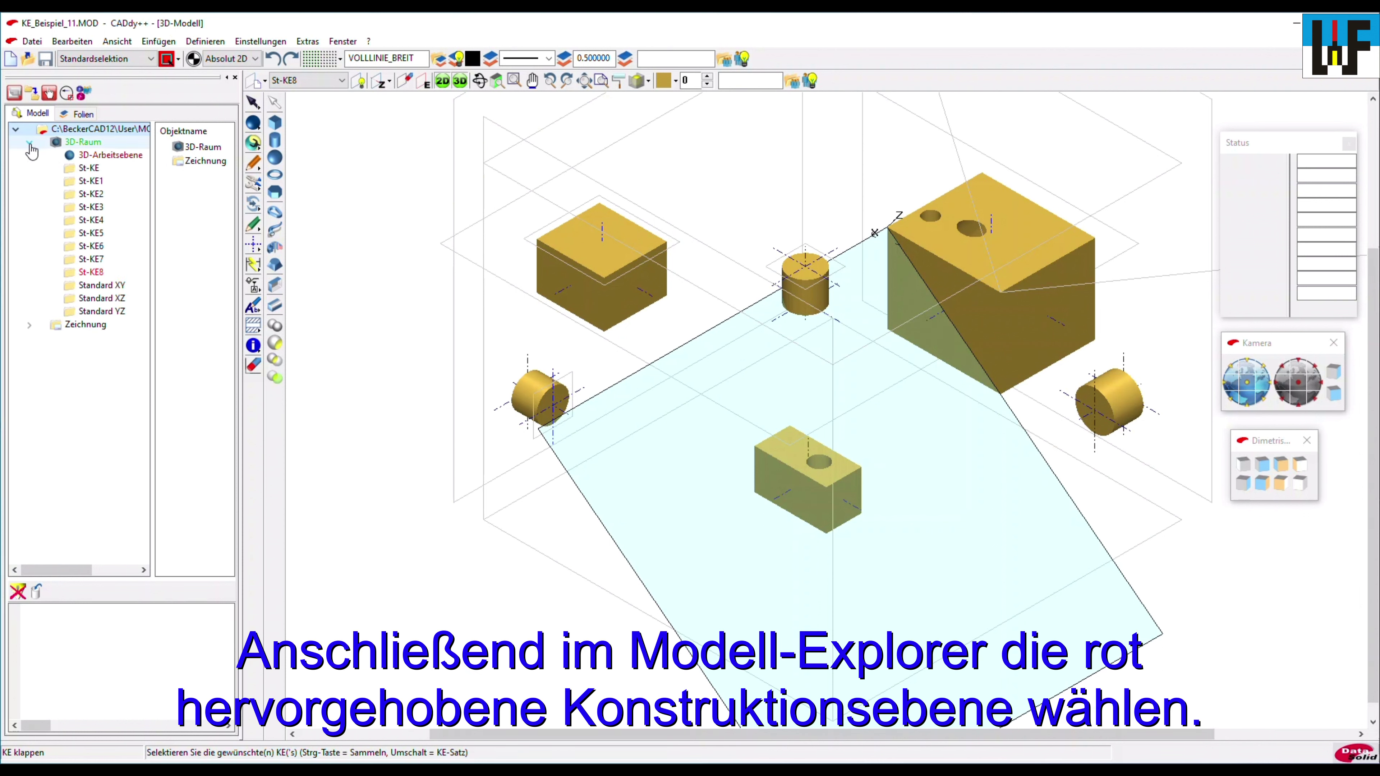
pyautogui.rightClick(95, 275)
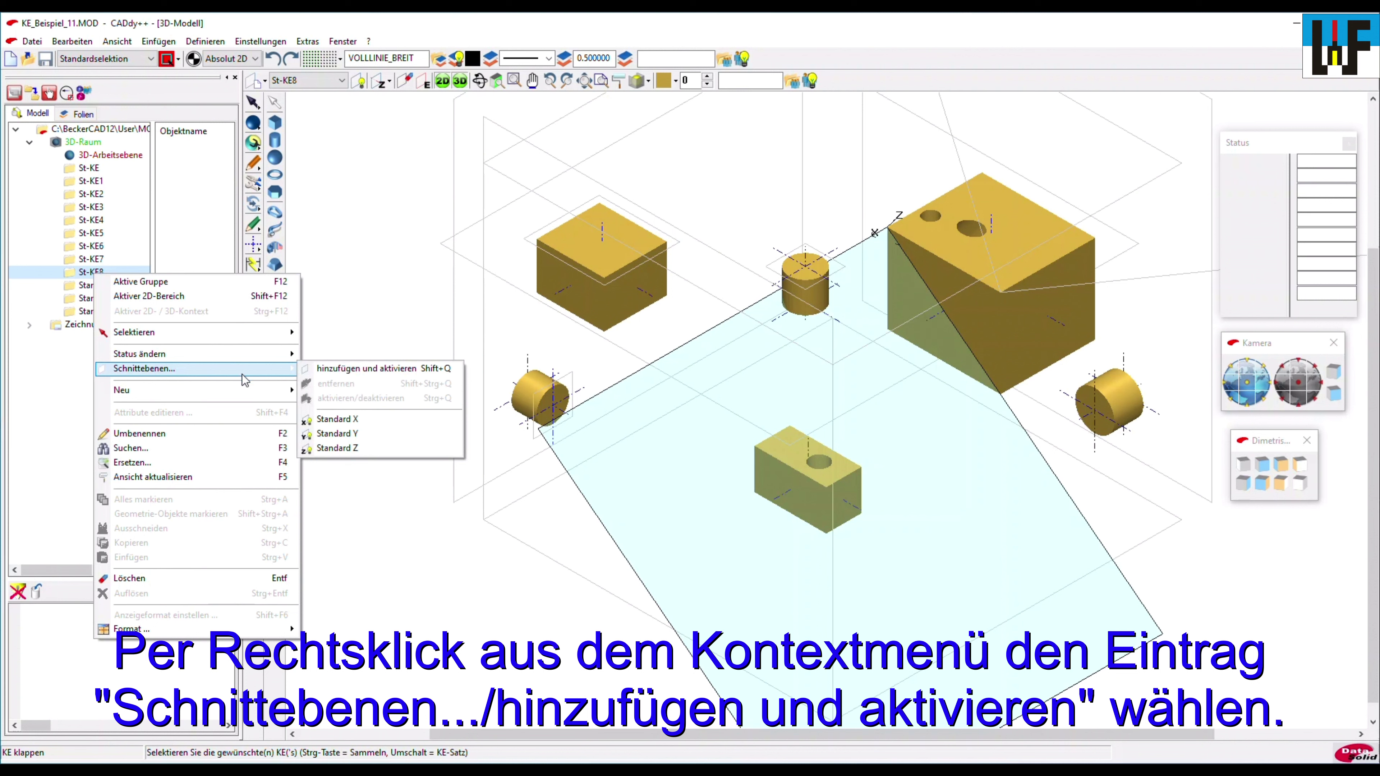
pyautogui.moveTo(144, 368)
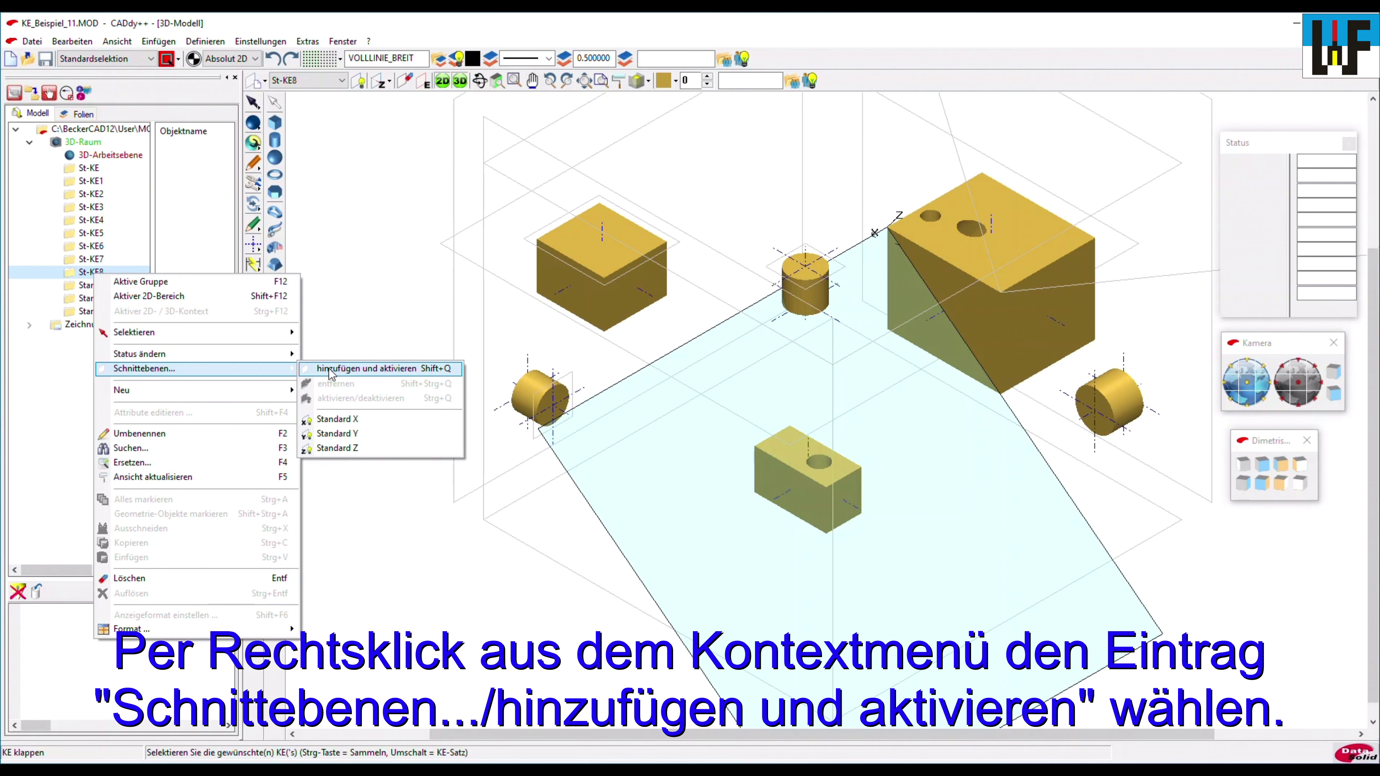
pyautogui.click(330, 369)
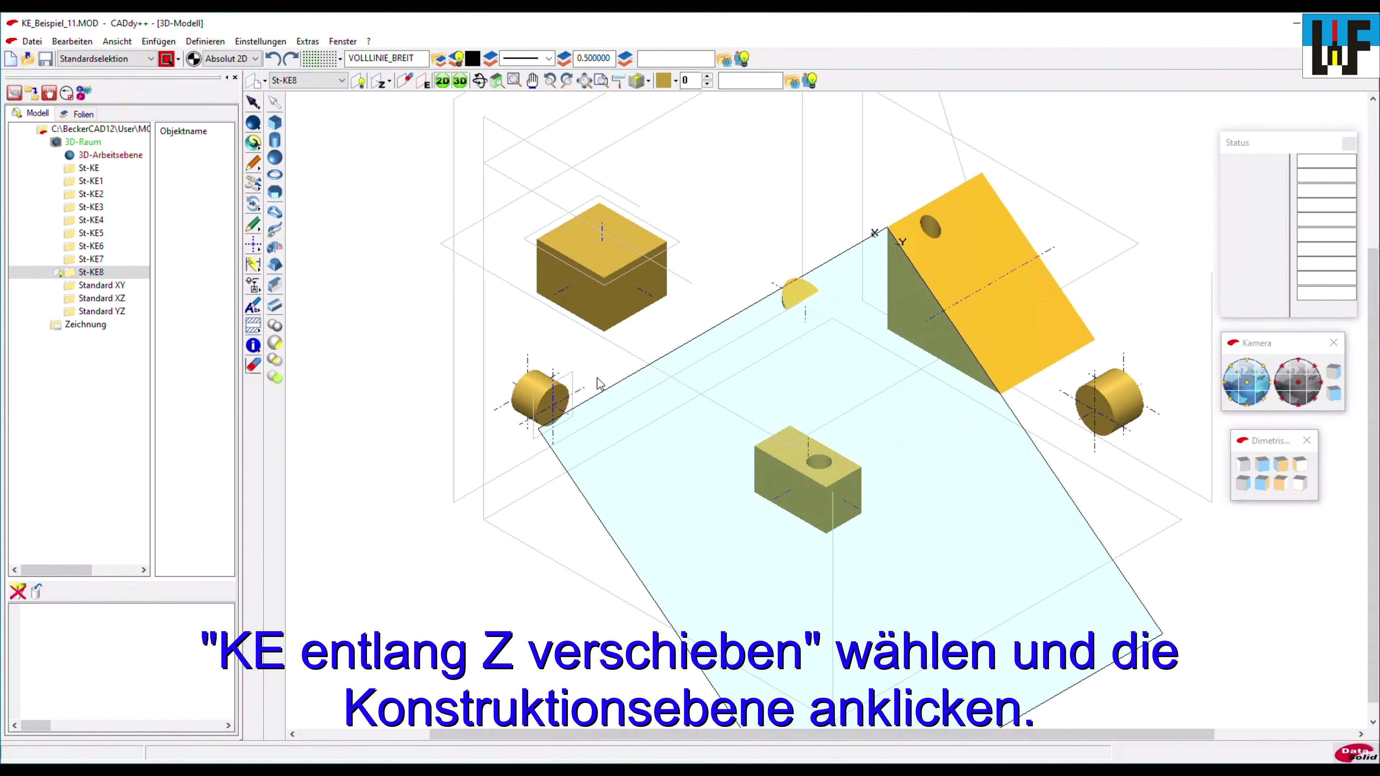
# Move section plane St-KE8 along its Z axis to a new height
pyautogui.click(389, 83)
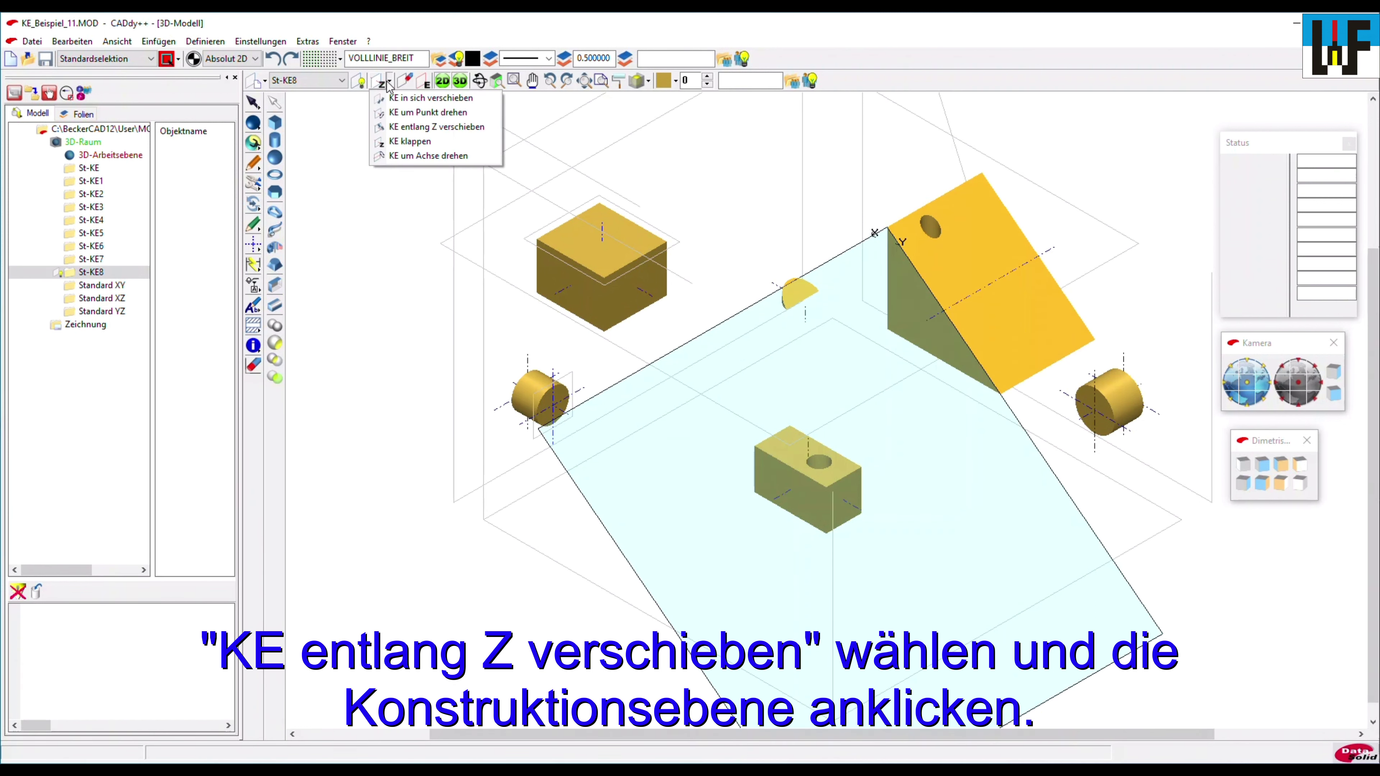
pyautogui.click(408, 127)
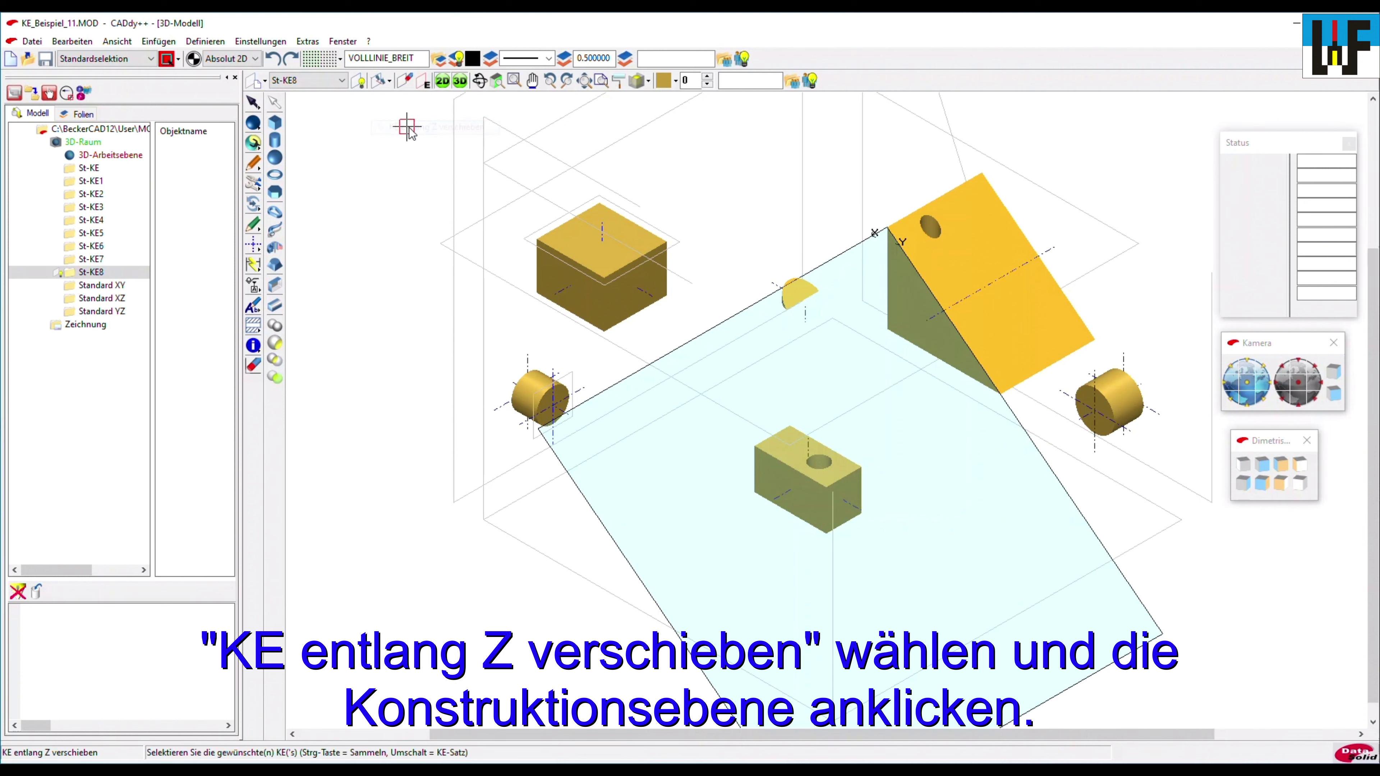
pyautogui.click(1052, 467)
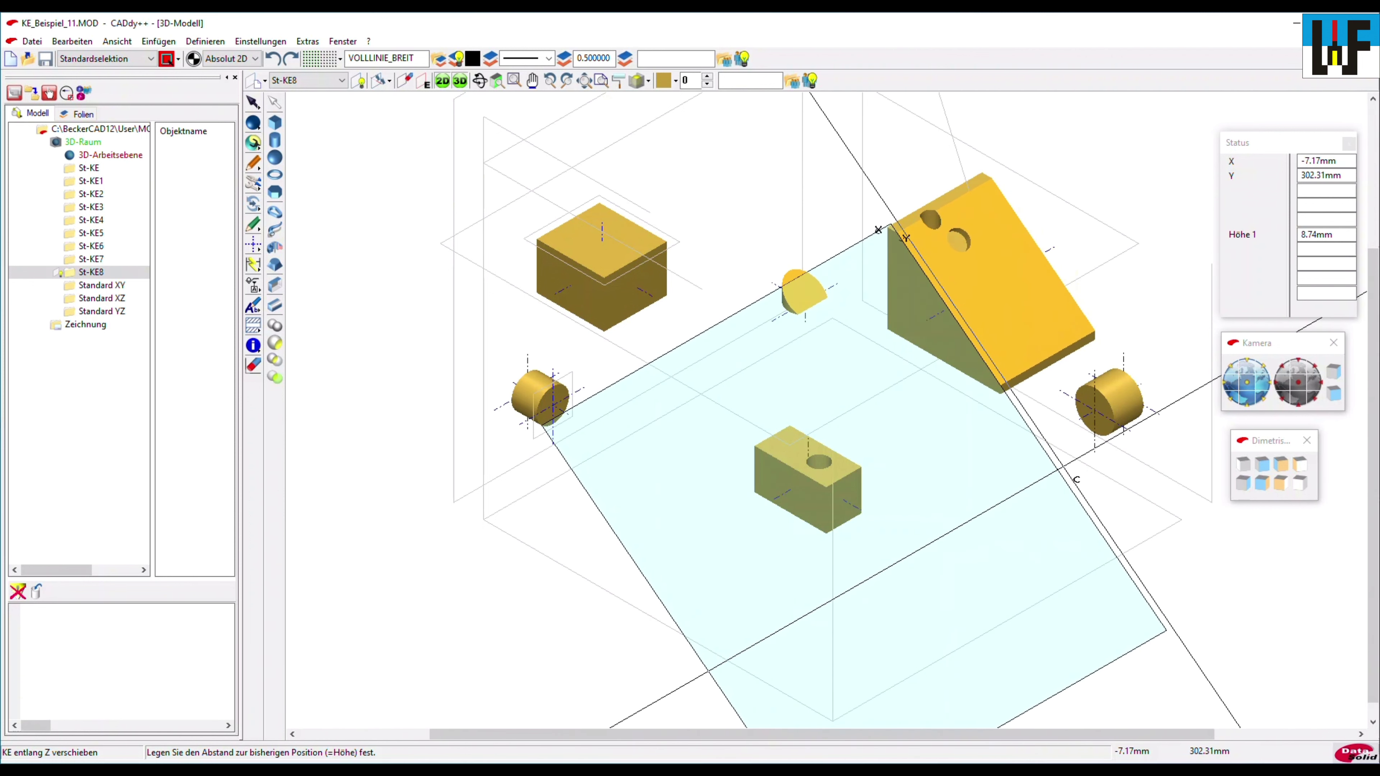
pyautogui.click(1061, 468)
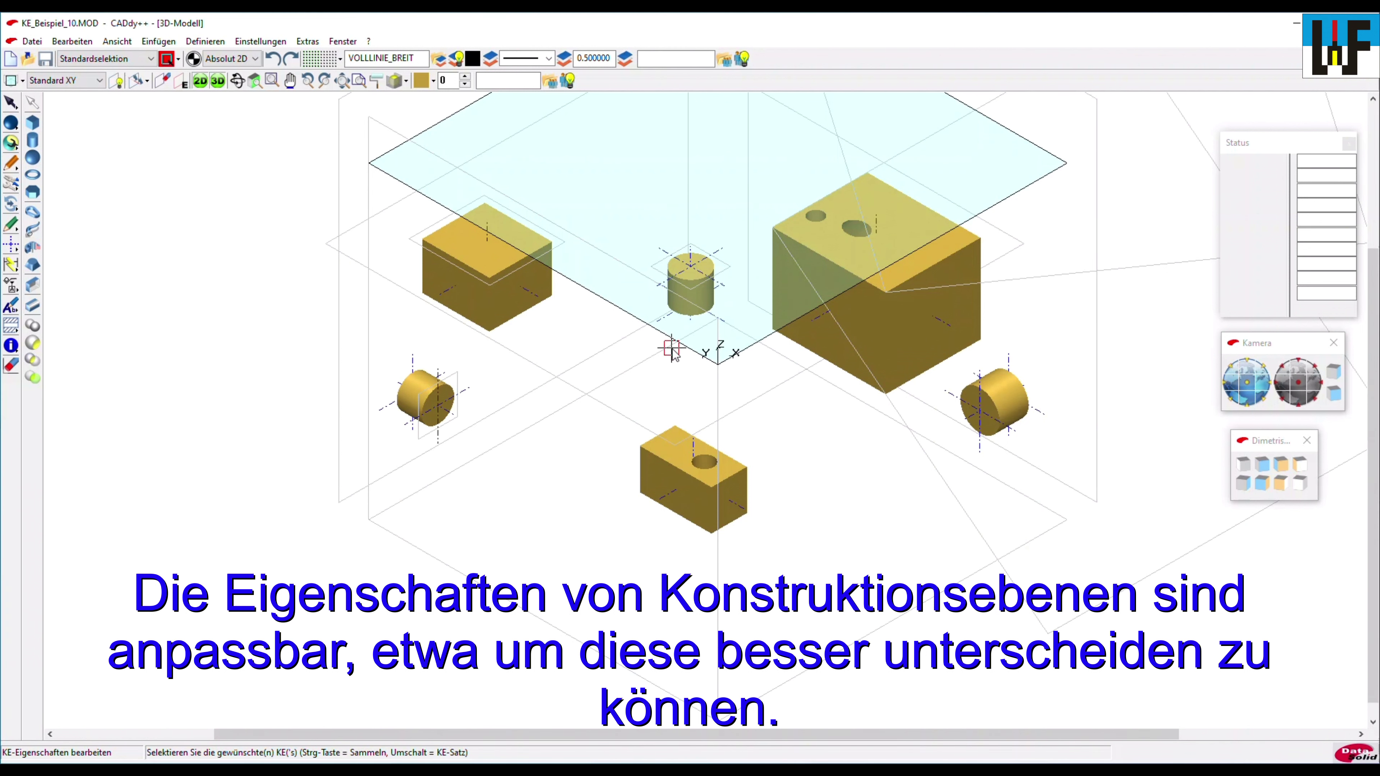
# Set the Standard XY plane's outline to a blue dotted line
pyautogui.click(687, 351)
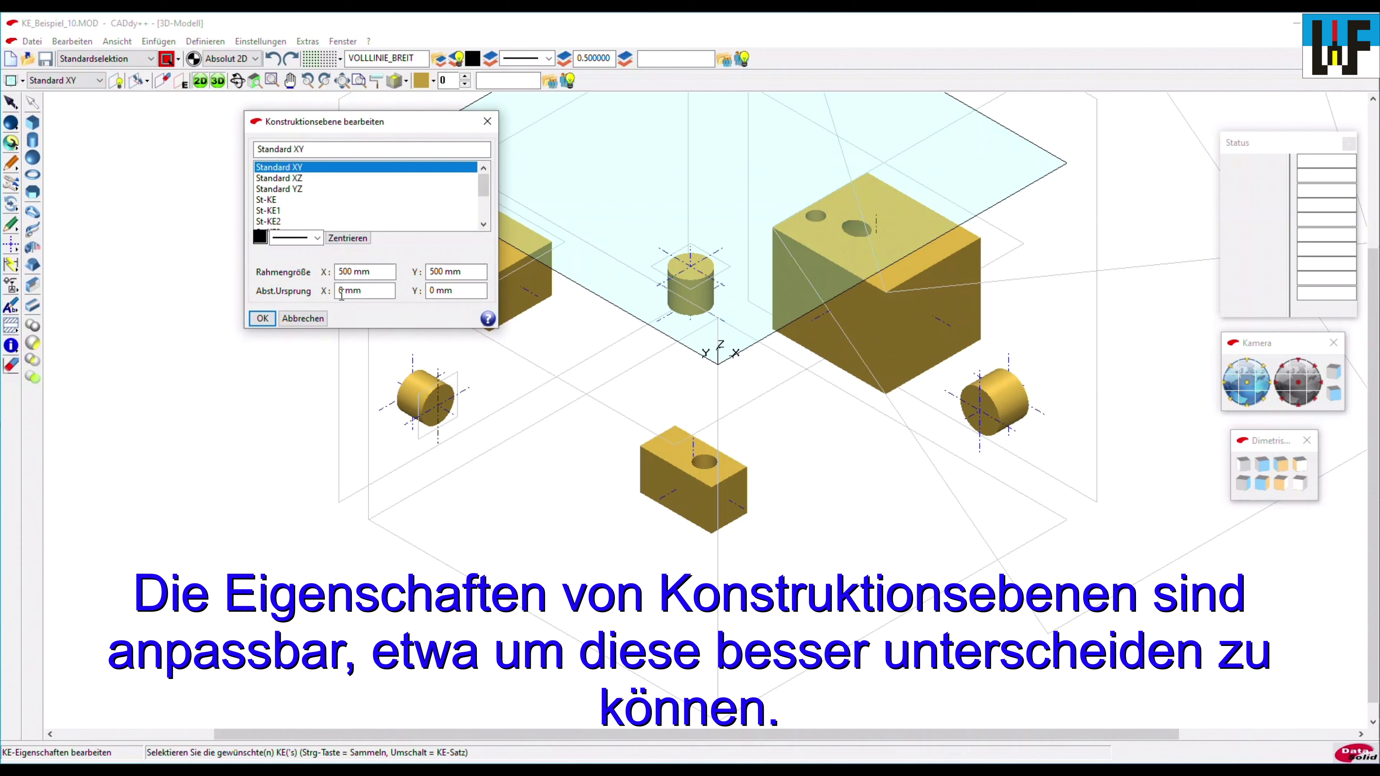
pyautogui.click(317, 239)
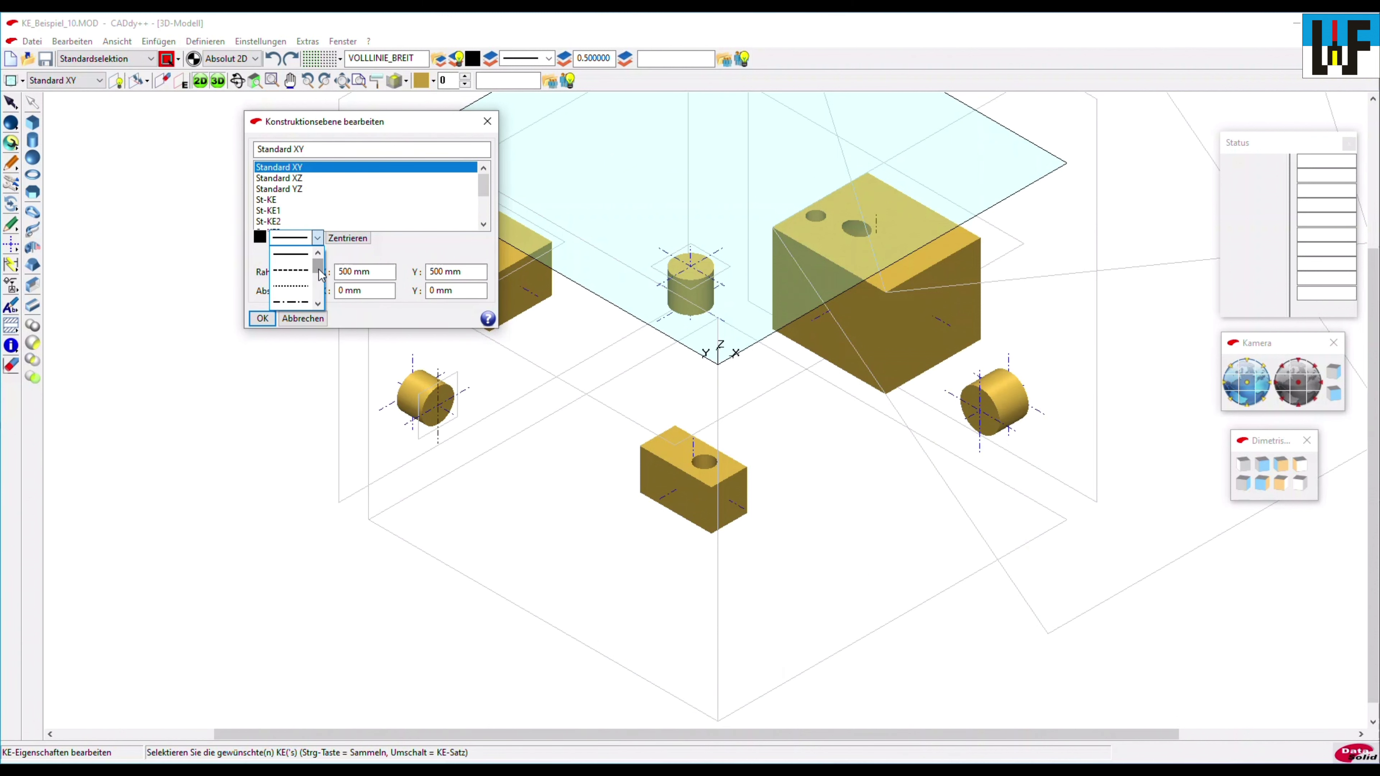
pyautogui.click(290, 285)
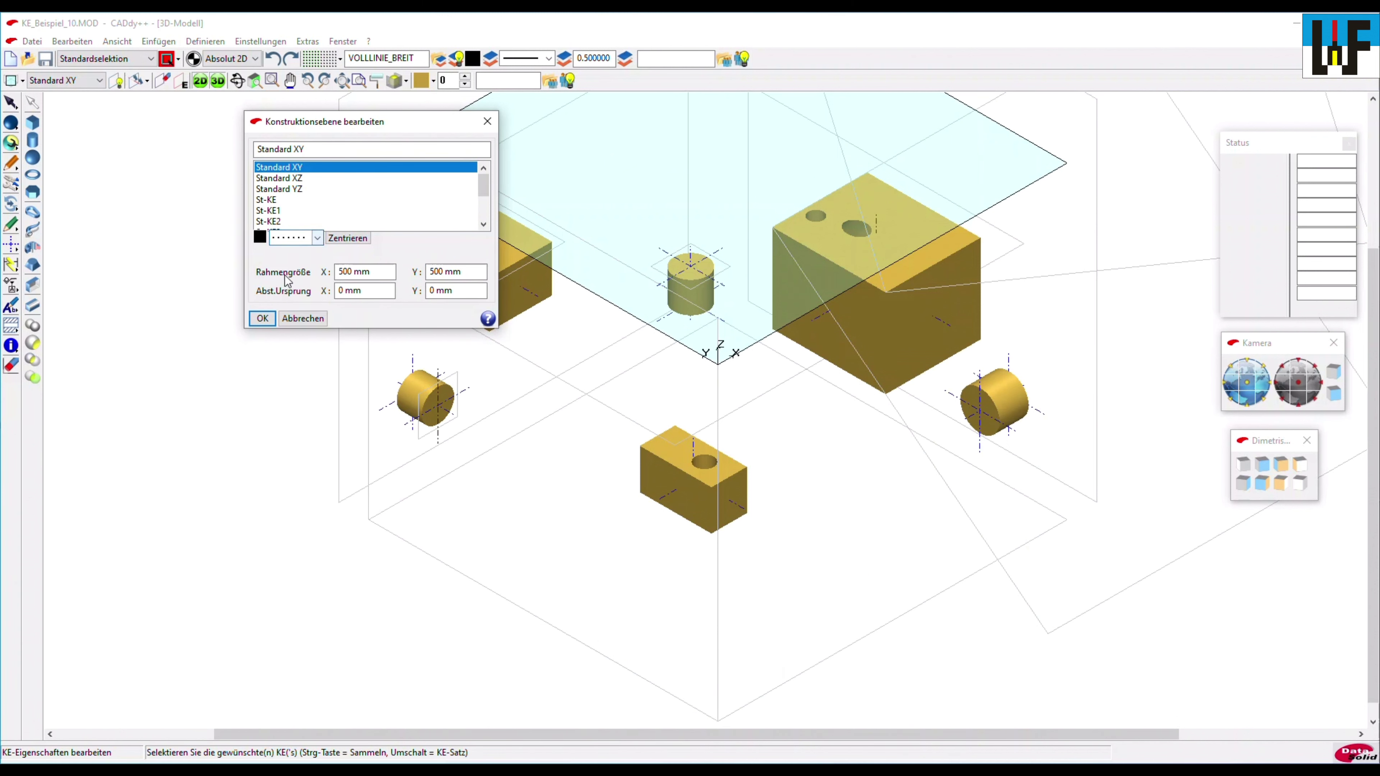
pyautogui.click(260, 237)
pyautogui.click(298, 204)
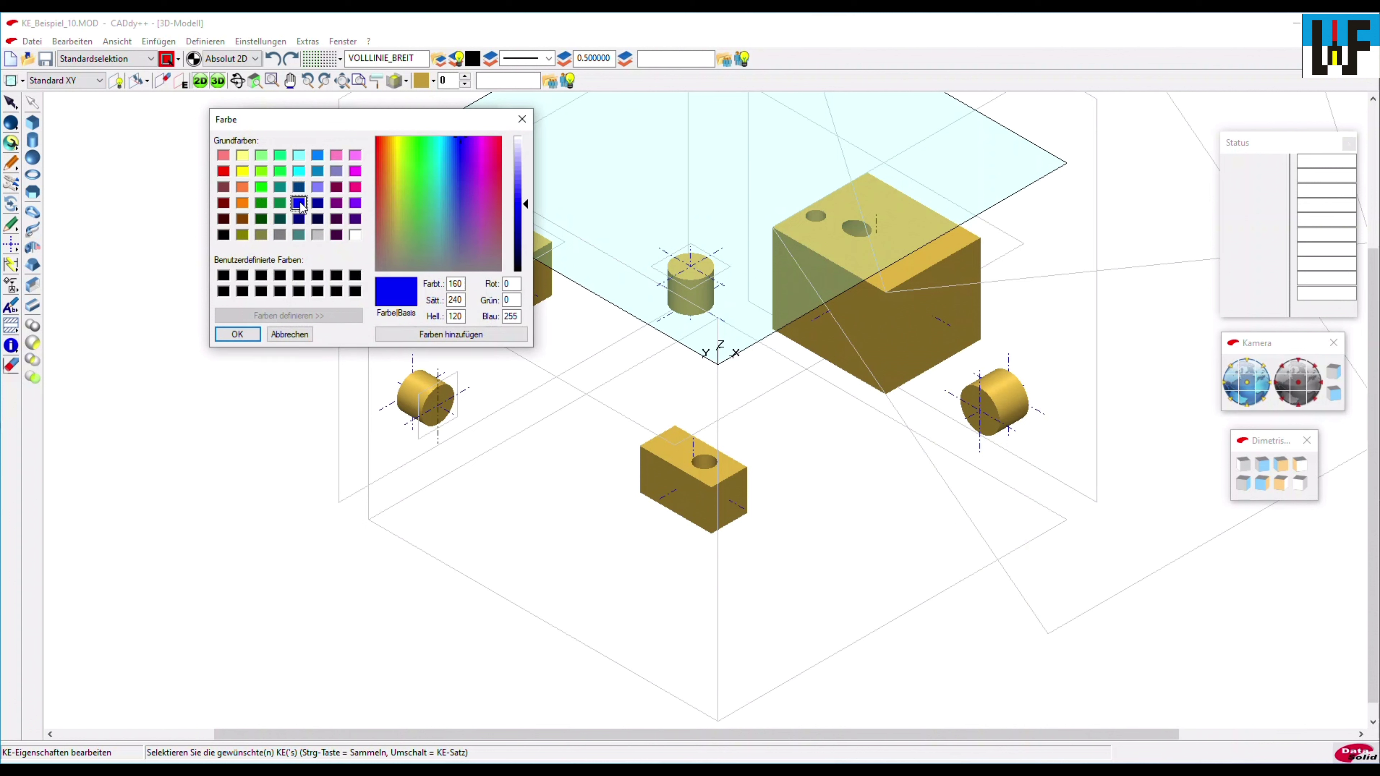
pyautogui.click(238, 333)
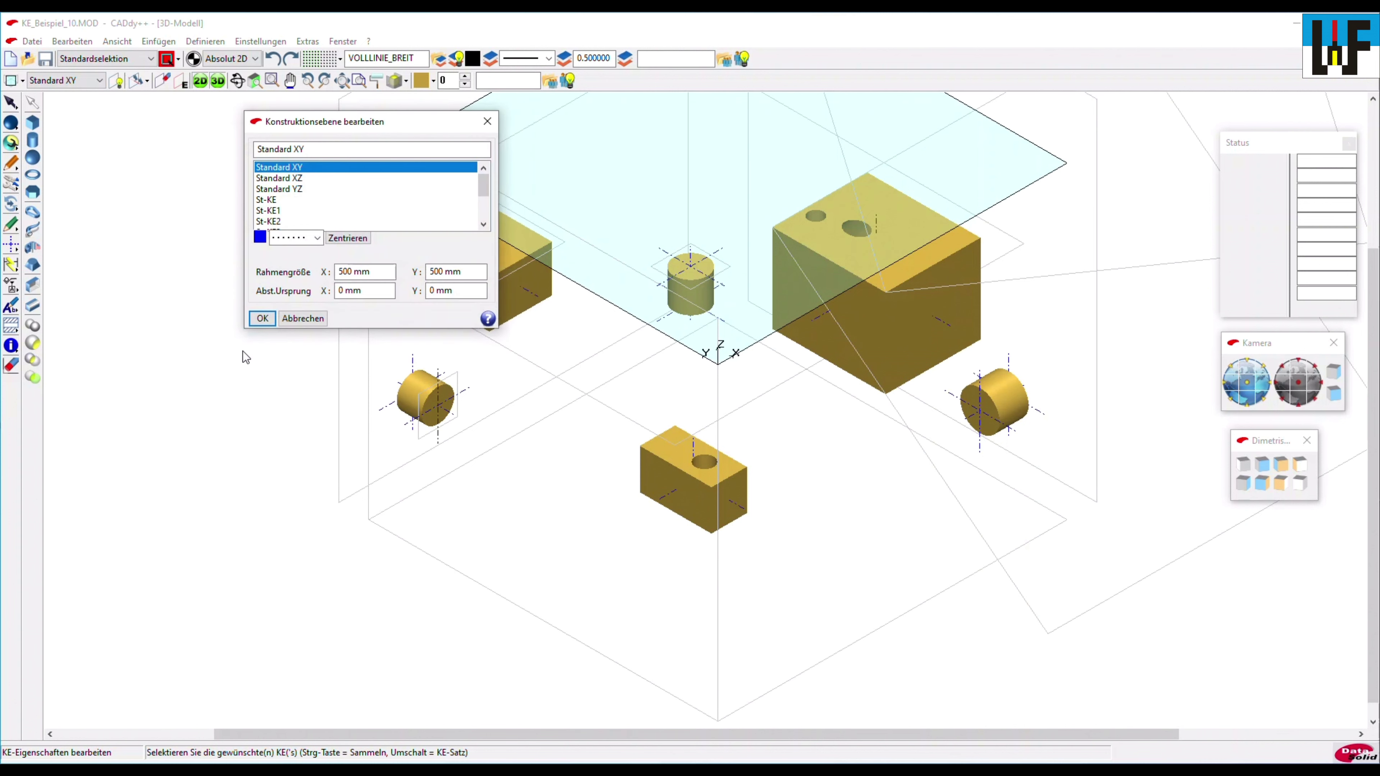
pyautogui.click(261, 320)
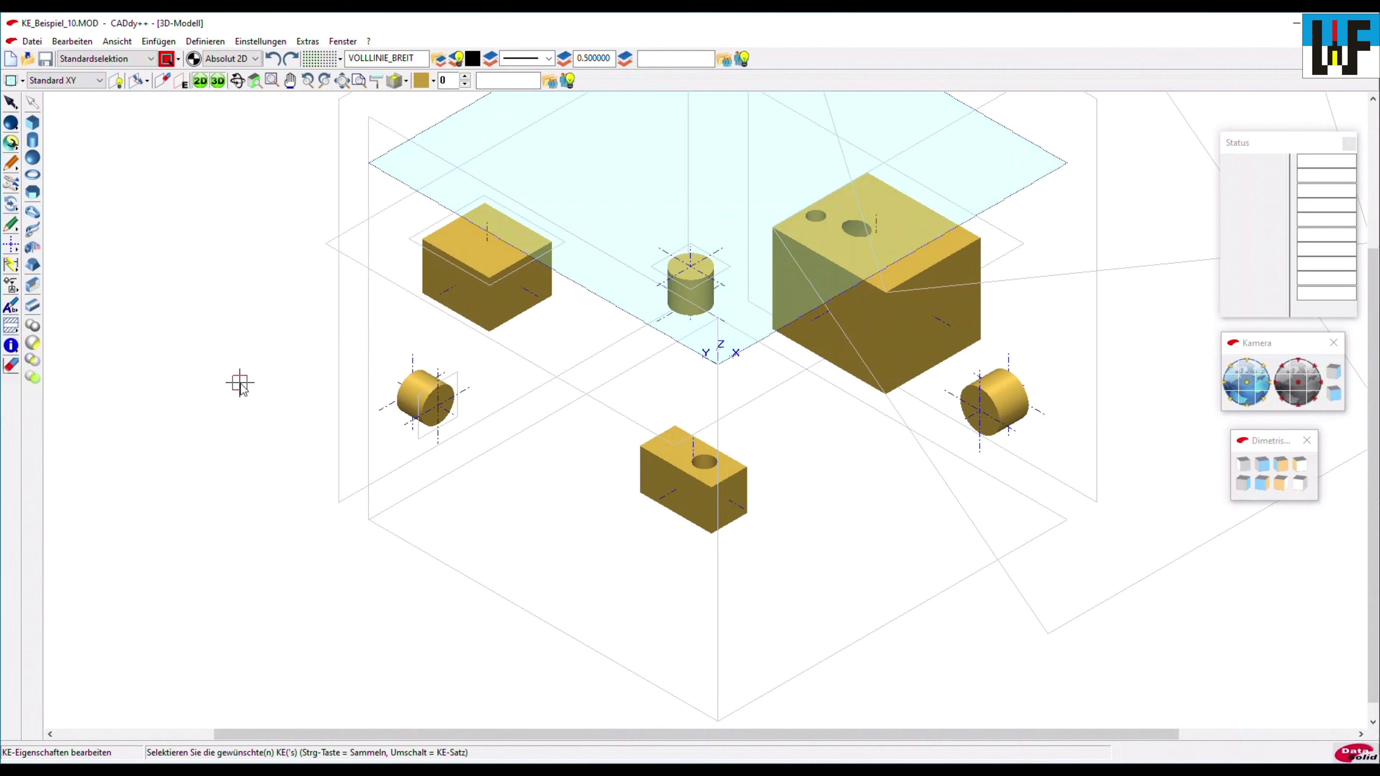